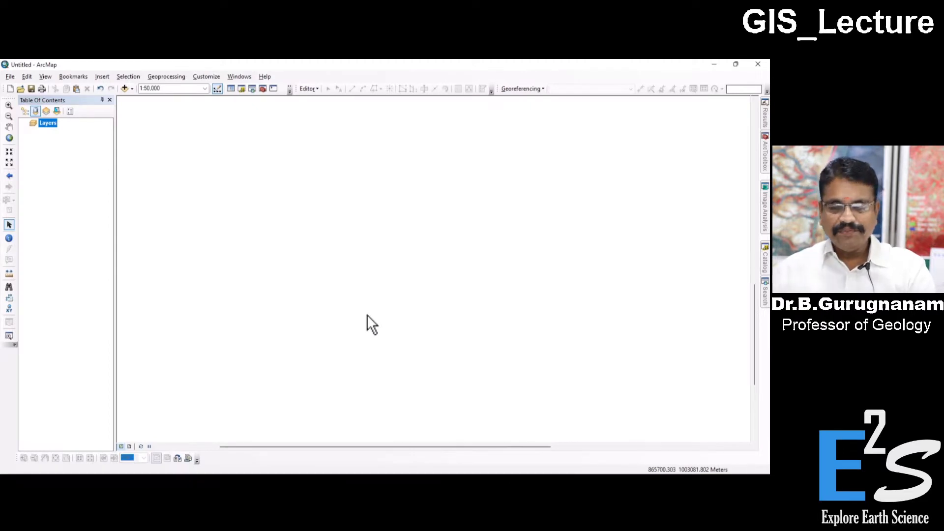
Step: Add the 58k_8.img toposheet raster to the empty map
left_click(125, 88)
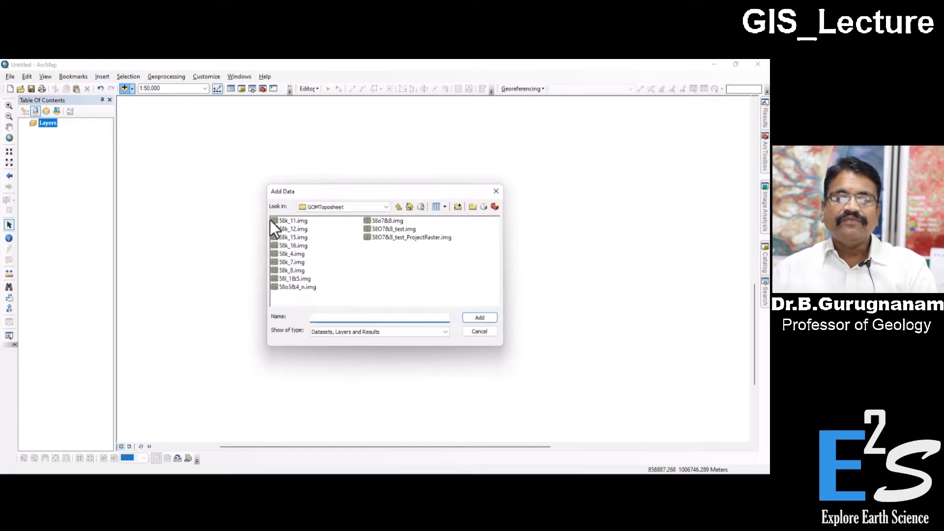
left_click(301, 271)
left_click(479, 318)
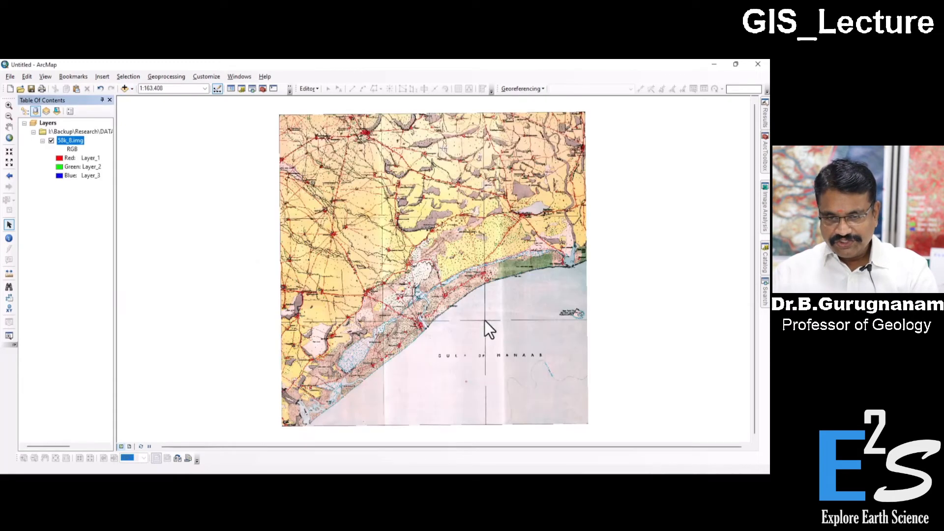
Step: Examine the toposheet along the Gulf of Manaar coast, from the full sheet down to the coastal landforms southwest of Vembar
scroll(427, 321, "up", 3)
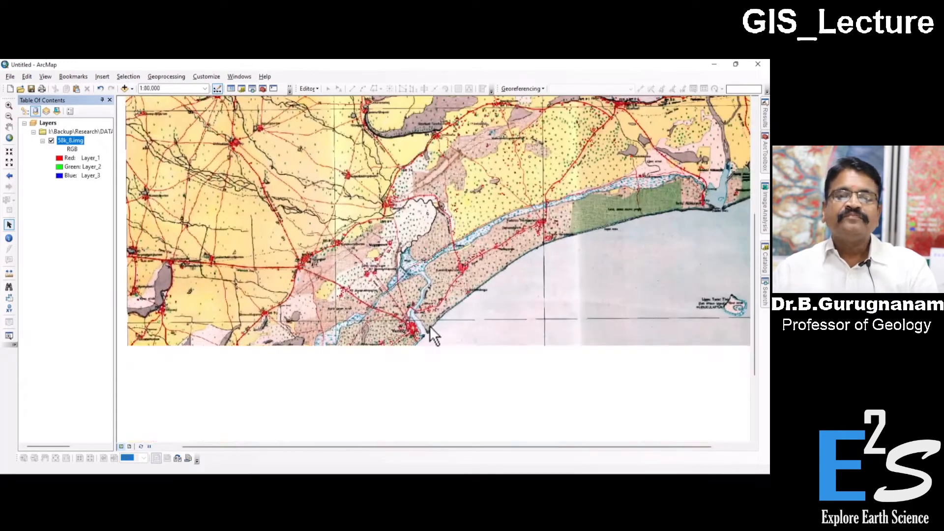
left_click_drag(324, 344, 396, 283)
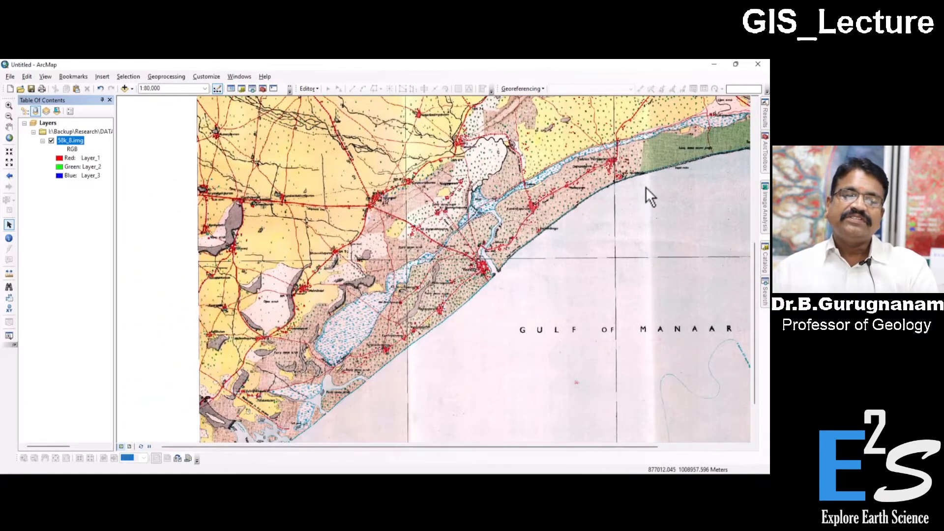
scroll(473, 327, "down", 3)
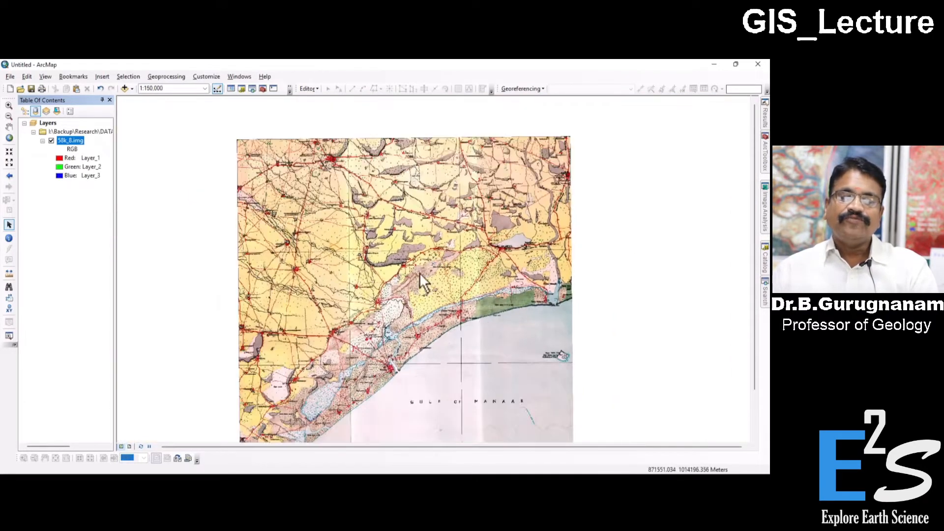
left_click_drag(526, 325, 547, 284)
left_click_drag(523, 234, 506, 297)
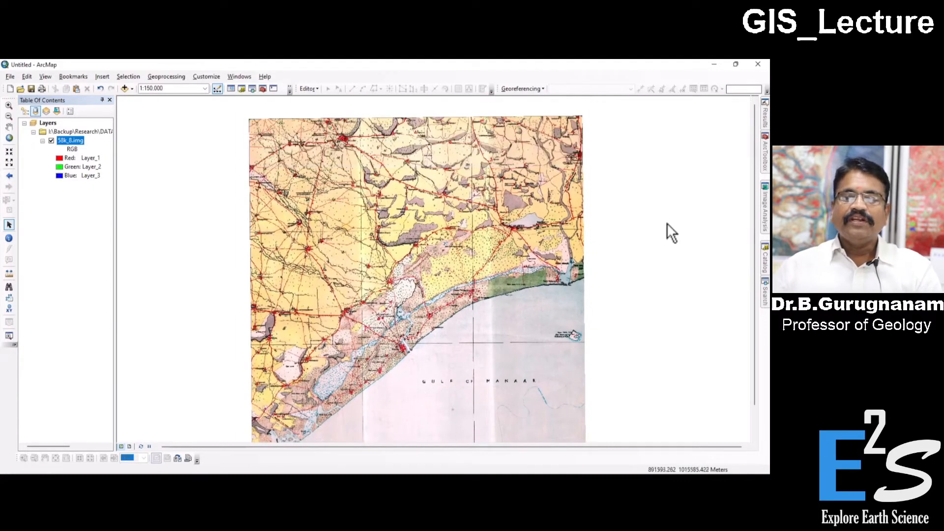
scroll(392, 329, "up", 2)
left_click_drag(397, 377, 443, 273)
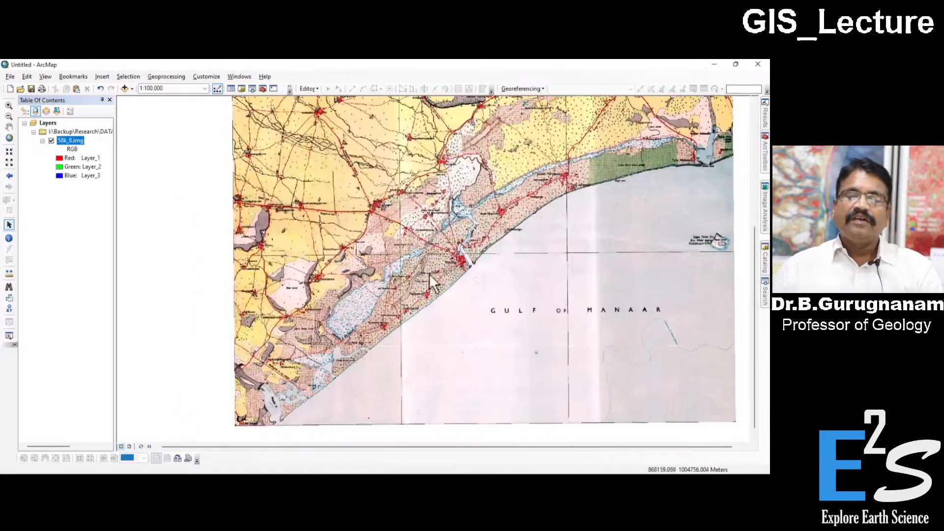
scroll(416, 282, "up", 2)
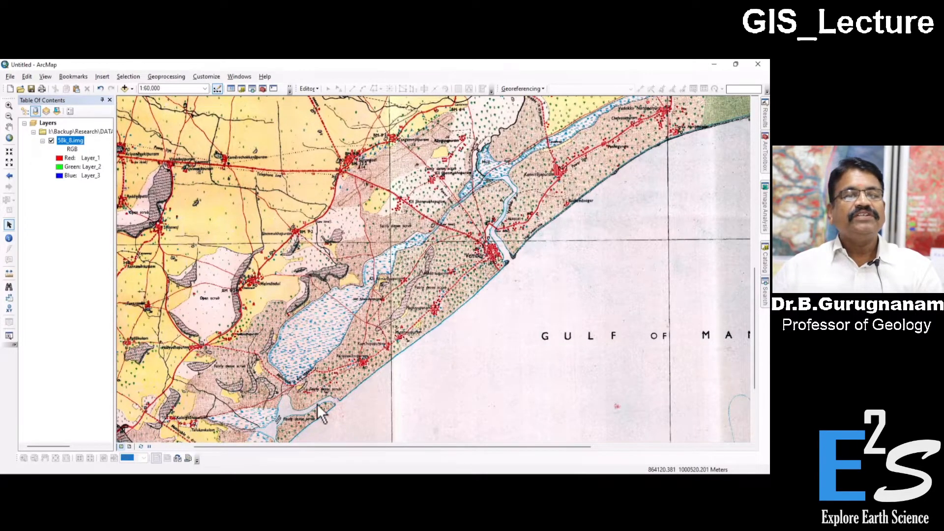
left_click_drag(361, 310, 413, 255)
left_click_drag(286, 398, 374, 360)
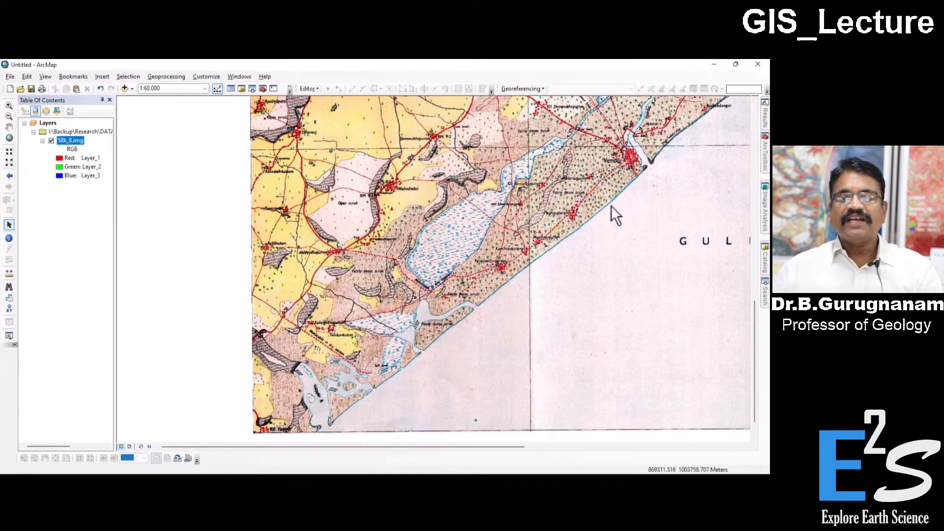
scroll(504, 219, "down", 2)
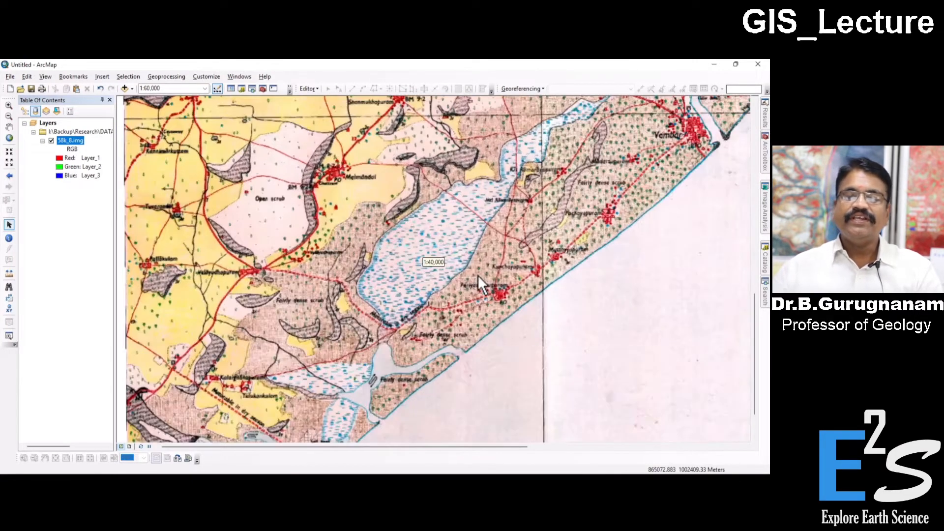
scroll(480, 285, "up", 1)
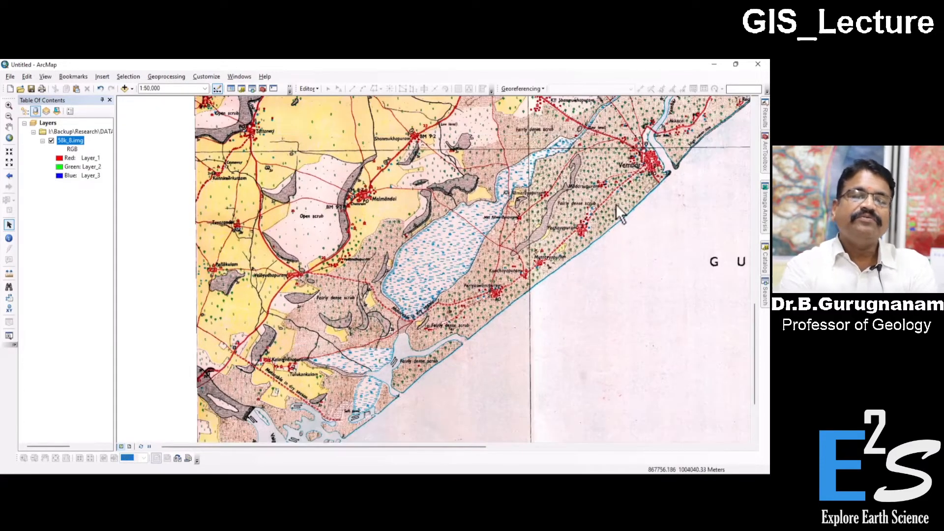
Step: Add the Geomorphology feature class from Feature_Data_Set in File Geodata base.gdb to the map
mouse_move(766, 260)
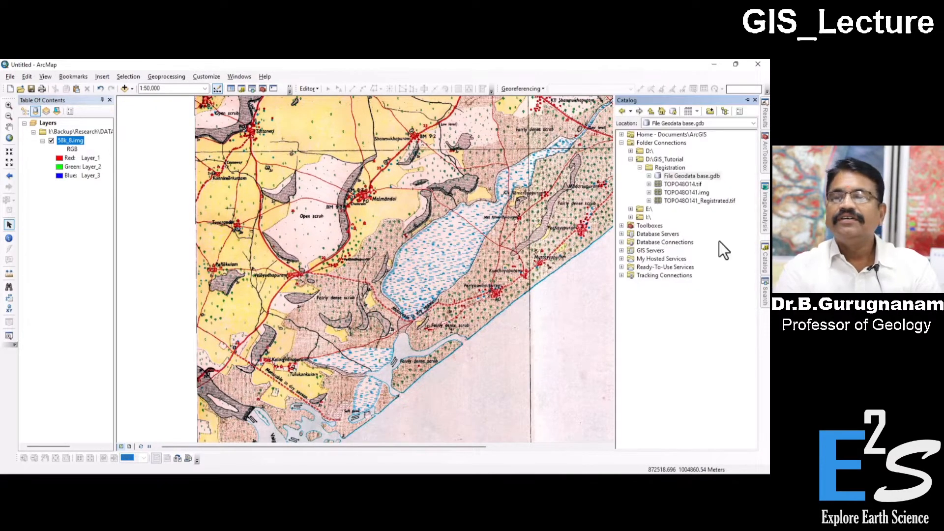
left_click(649, 176)
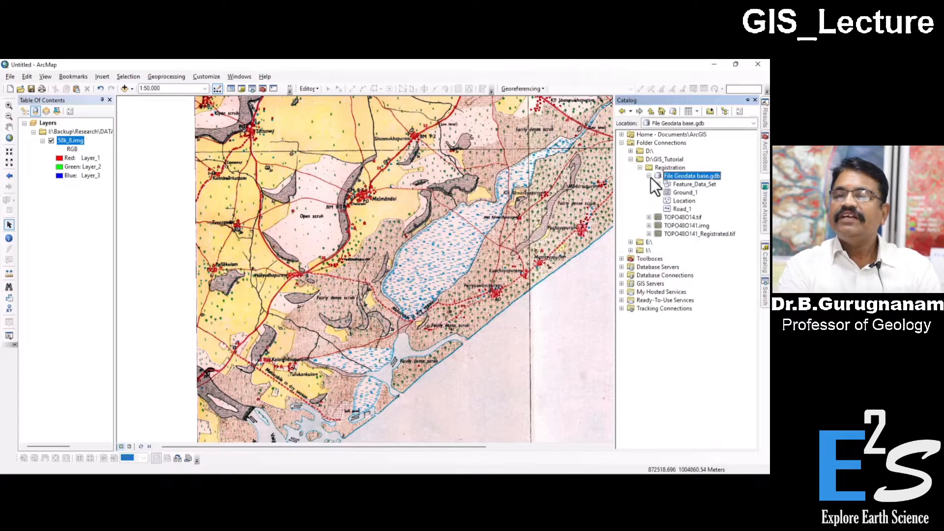
left_click(658, 184)
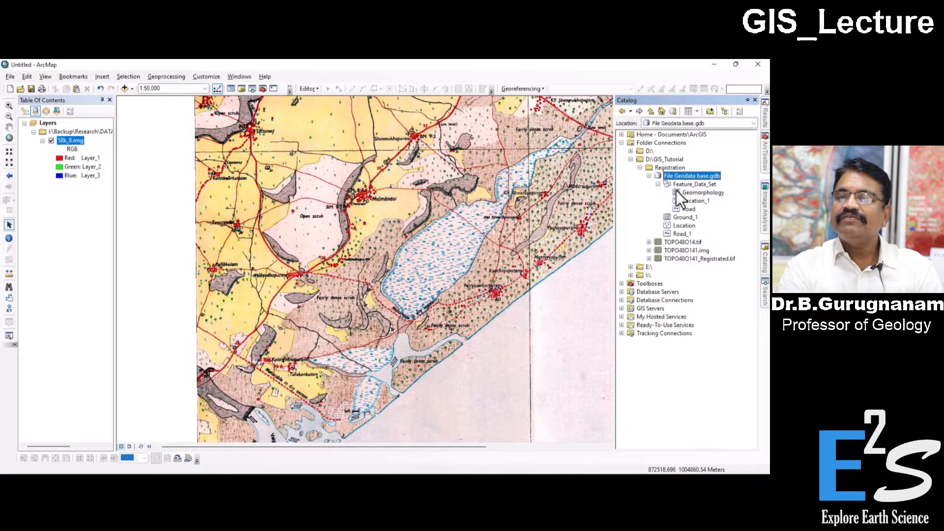
left_click(699, 200)
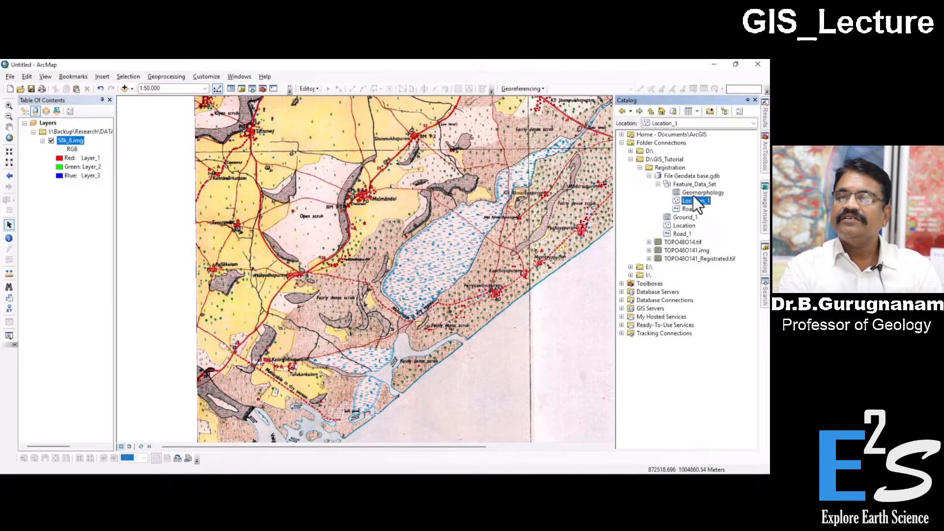
left_click(701, 192)
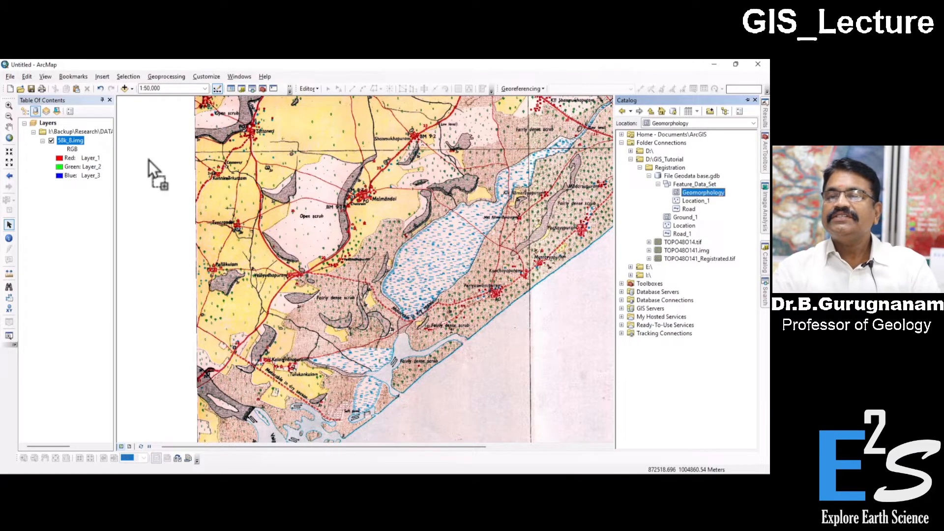
left_click_drag(241, 199, 240, 198)
Step: Open the Geomorphology layer's attribute table to check its fields, and close it again
right_click(86, 150)
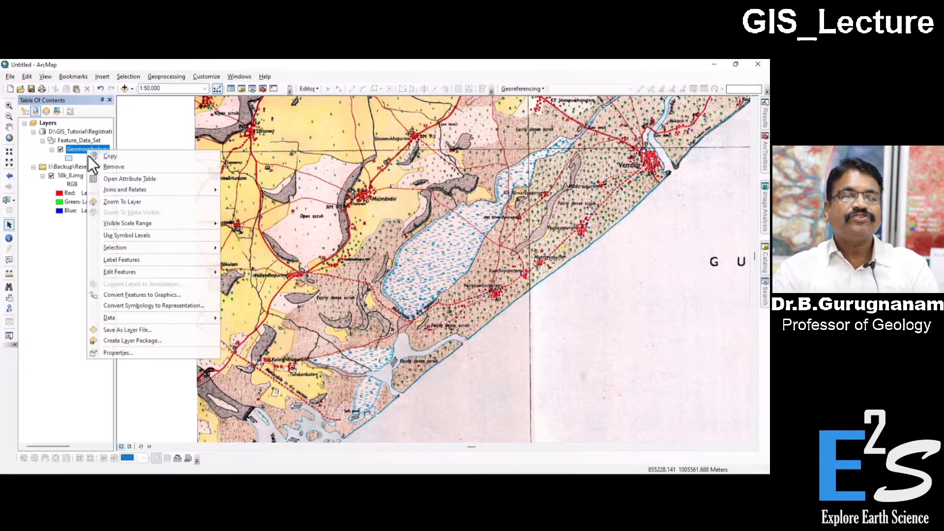
left_click(101, 175)
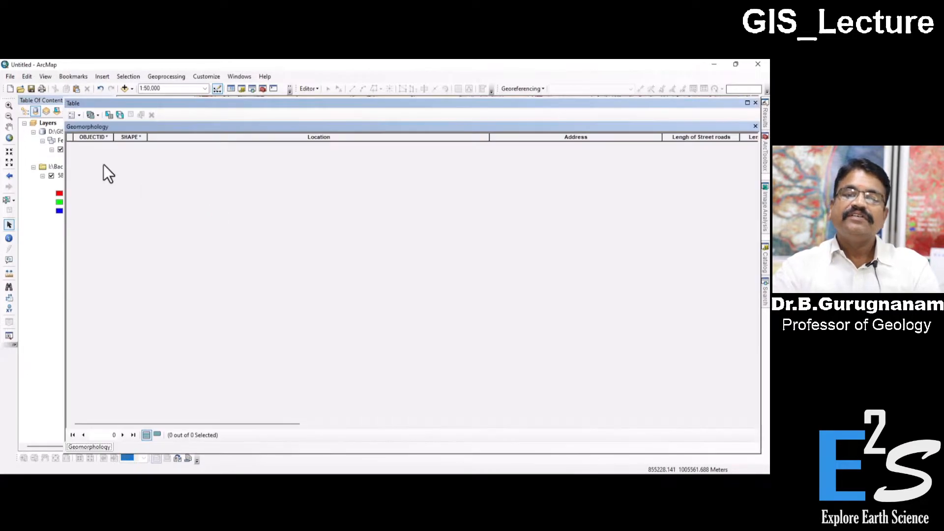
left_click_drag(580, 105, 424, 109)
left_click(600, 107)
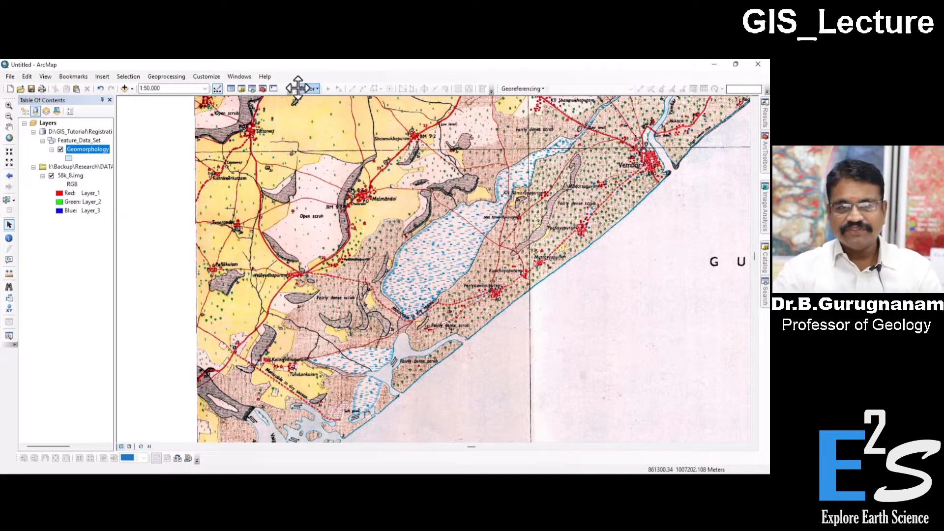
Step: Undock and close the Editor toolbar, and restore it docked above the map
left_click_drag(295, 87, 303, 144)
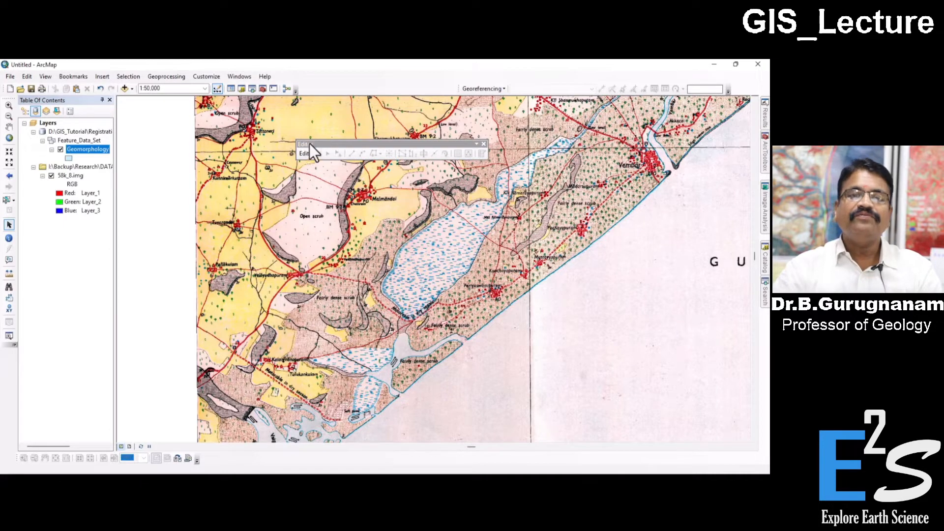
left_click(484, 144)
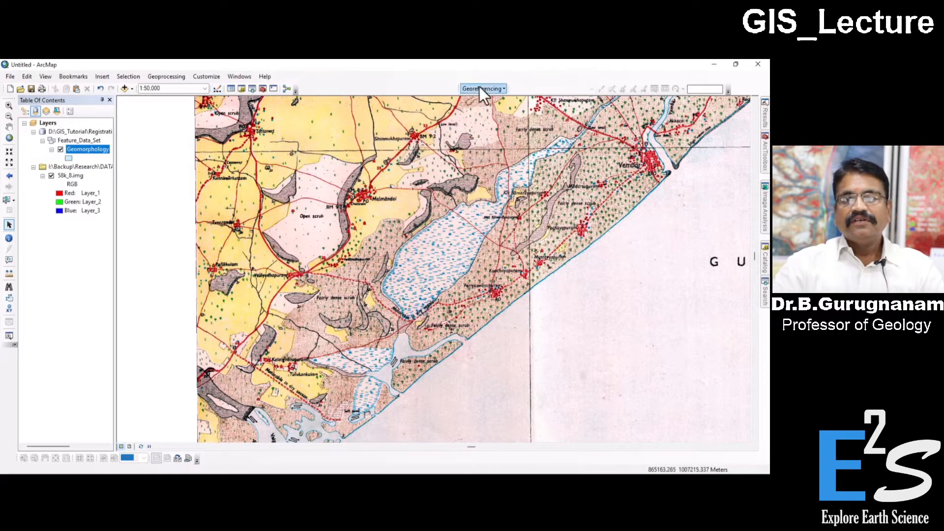
right_click(521, 77)
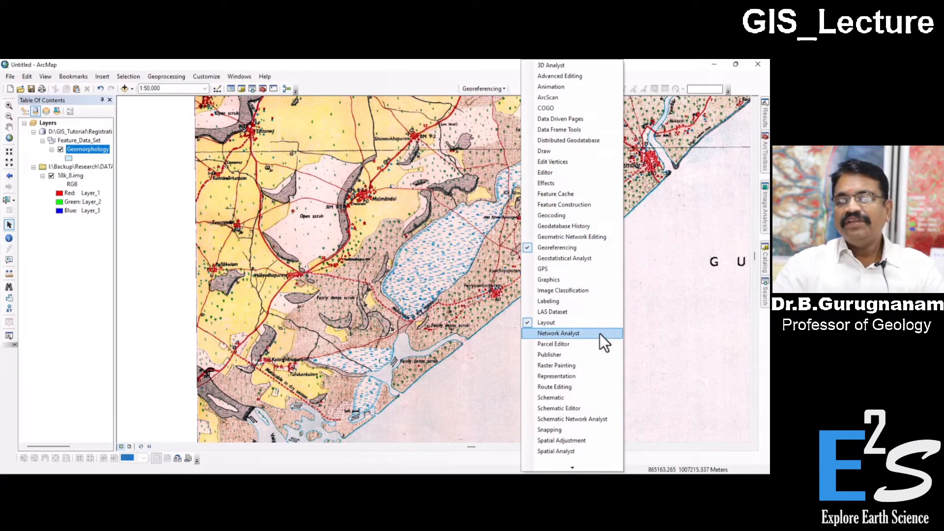
left_click(553, 173)
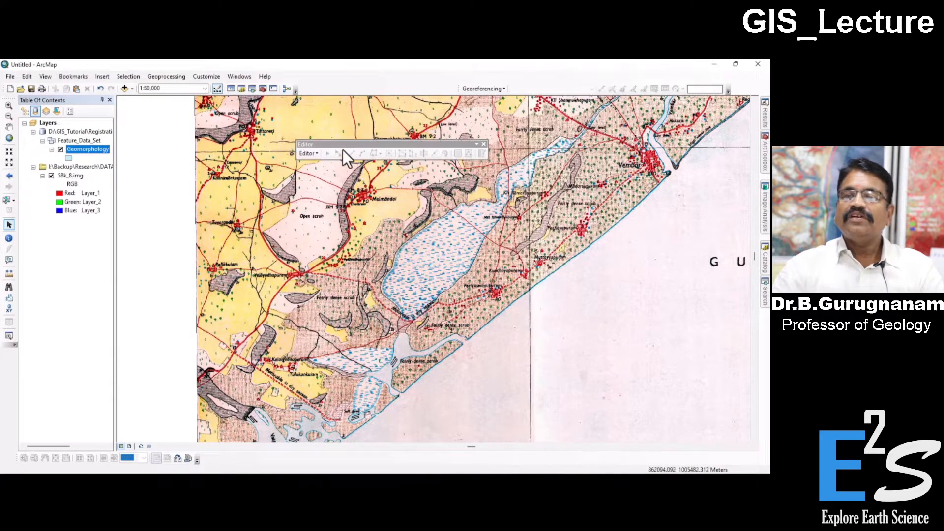
left_click_drag(342, 146, 342, 89)
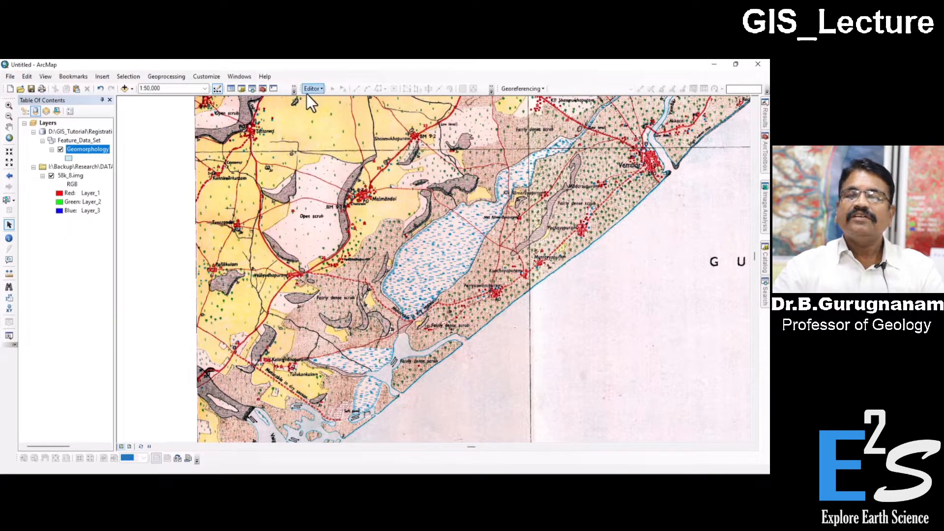
Step: Start an edit session for the Geomorphology layer
left_click(319, 89)
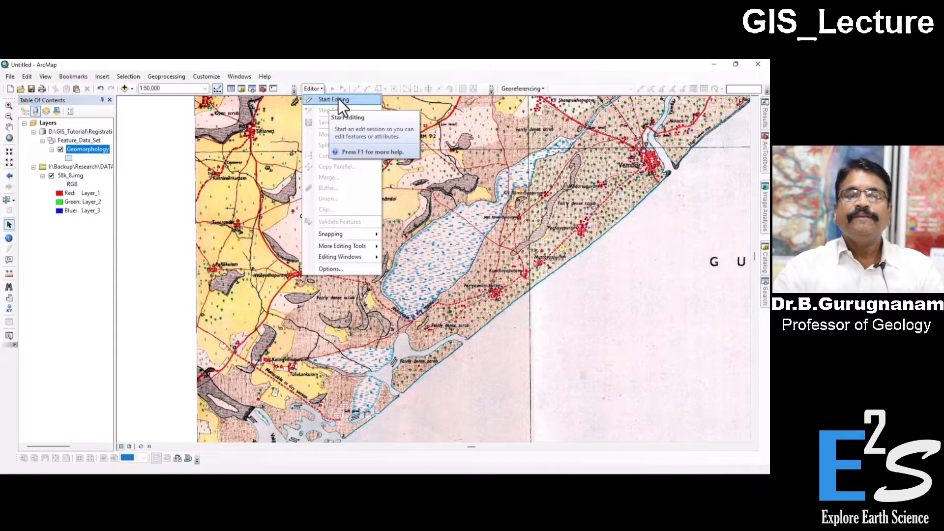
left_click(339, 99)
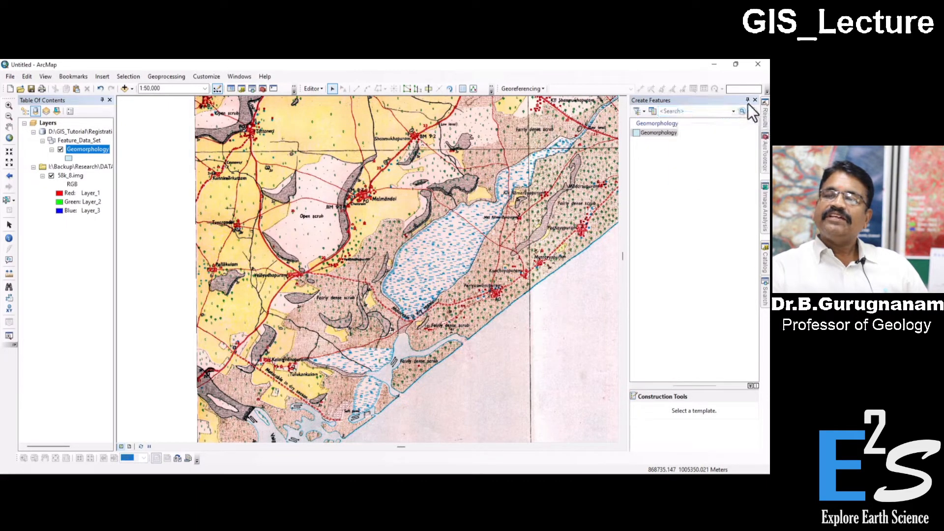
left_click(333, 89)
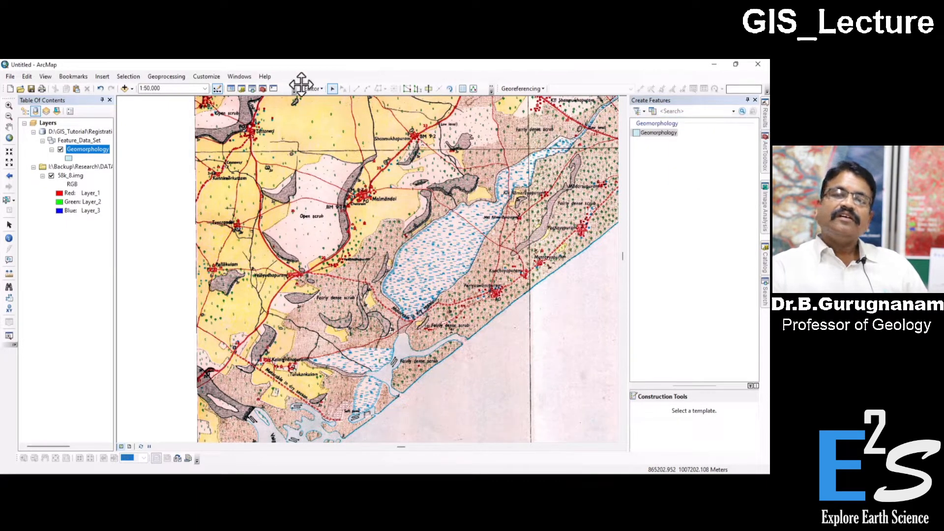
left_click(294, 89)
left_click(298, 87)
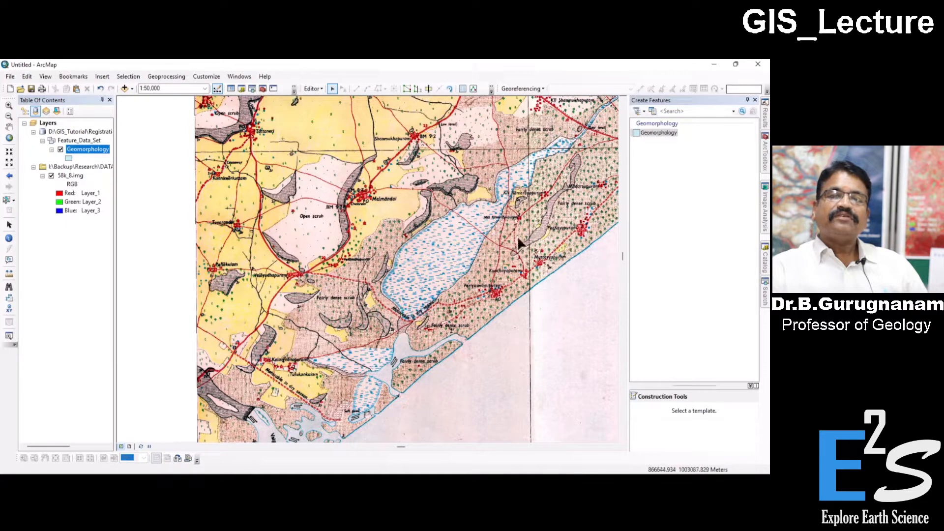
Step: Set the Create Features window to auto-hide and review the available Editor commands
left_click(748, 100)
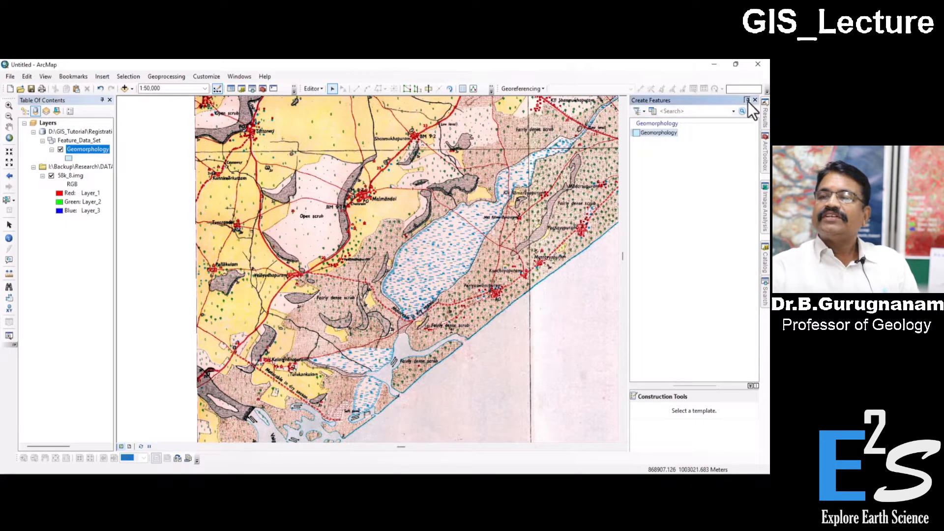
left_click(312, 88)
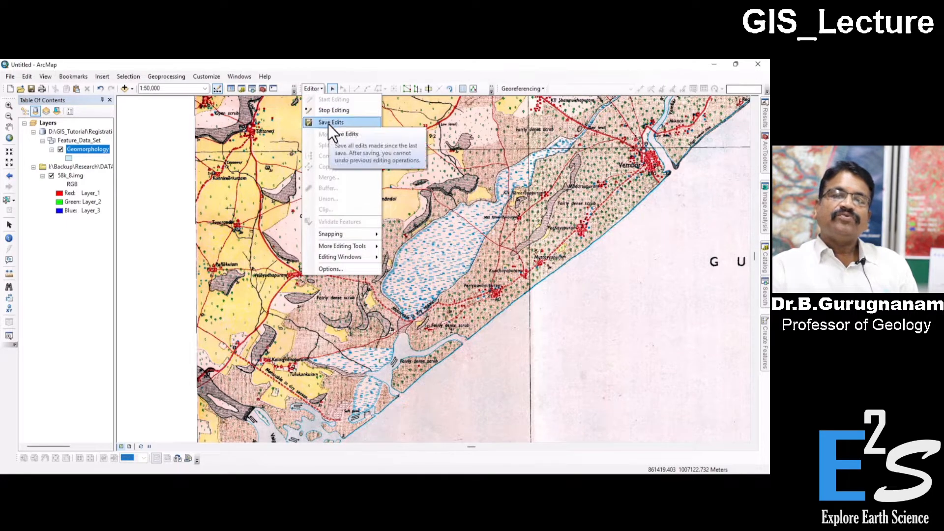
left_click(314, 88)
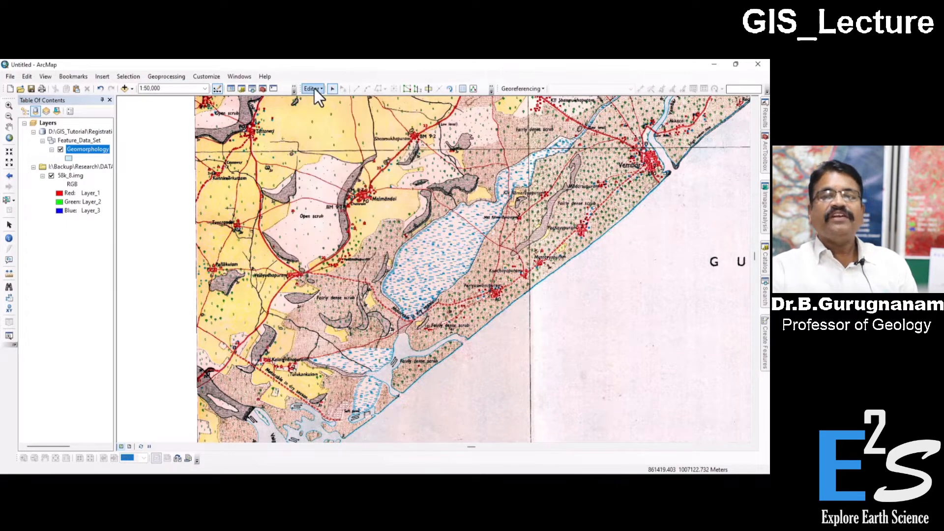
Step: Bring up the Create Features window and select the Geomorphology template to make its polygon construction tools available
left_click(491, 89)
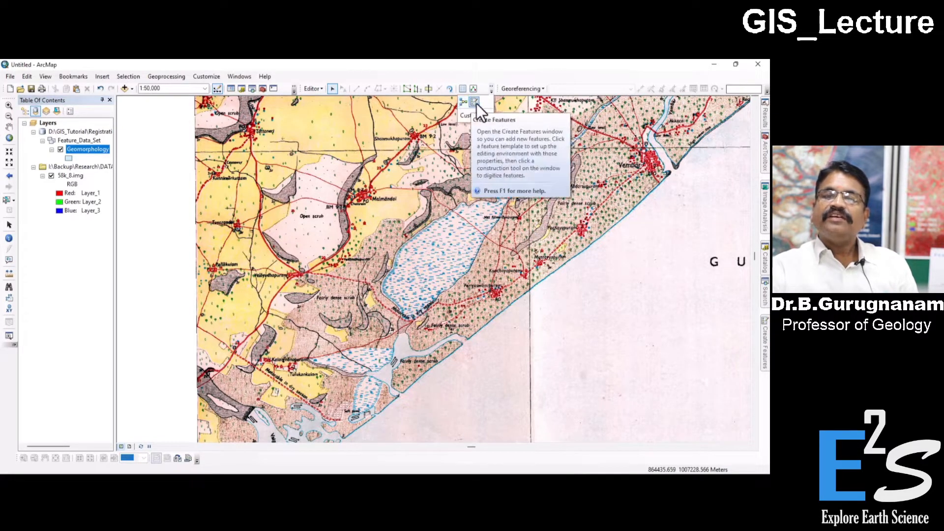
left_click(476, 102)
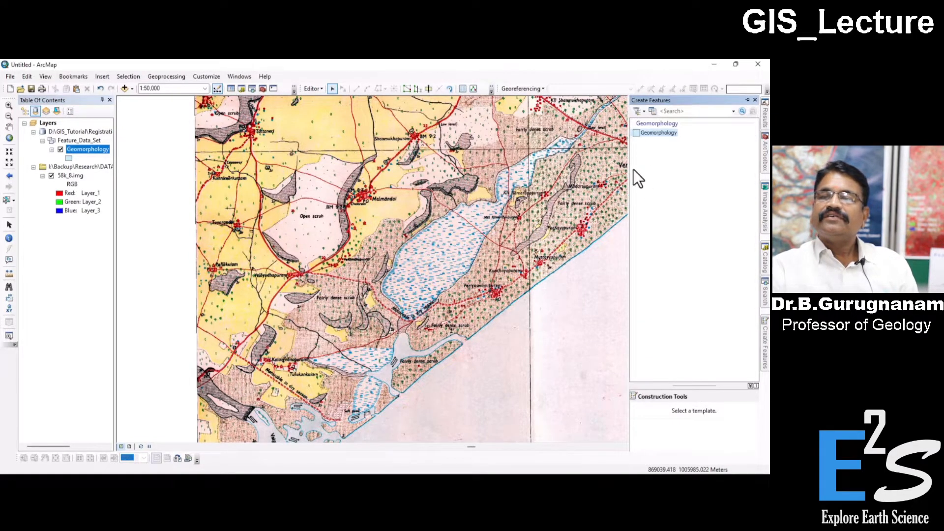
left_click(651, 133)
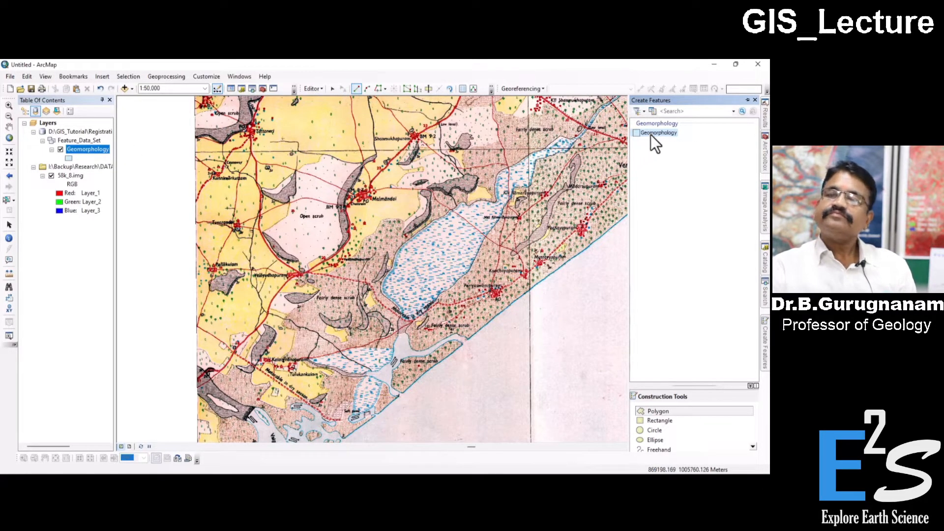
scroll(656, 418, "down", 2)
scroll(656, 423, "up", 2)
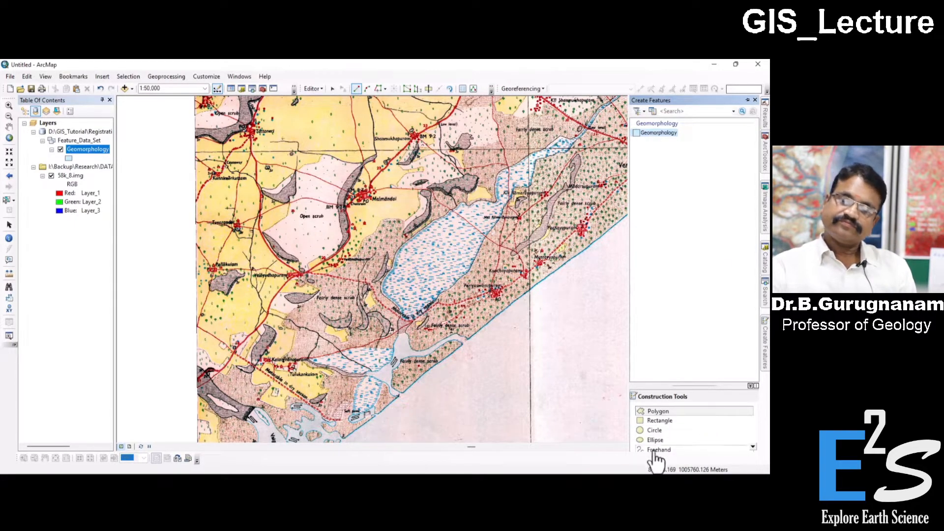
Step: Digitize a Geomorphology polygon along the outline of the large blue-hatched water body, from its southern basin to its narrow northeastern arm
left_click(654, 412)
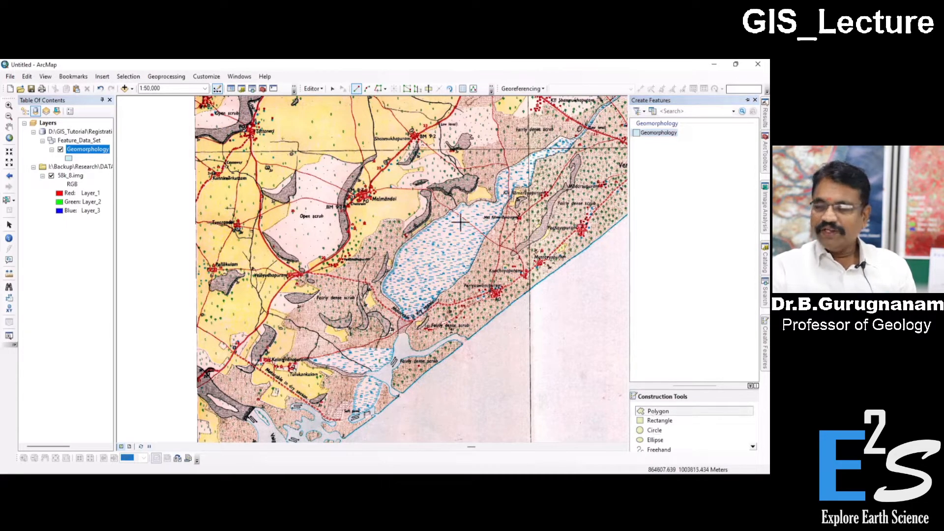
left_click(461, 280)
left_click(471, 260)
left_click(485, 237)
left_click(494, 223)
left_click(500, 210)
left_click(509, 195)
left_click(518, 188)
left_click(530, 183)
left_click(533, 170)
left_click(537, 160)
left_click(549, 155)
left_click(566, 147)
left_click(570, 139)
left_click(558, 138)
left_click(538, 147)
left_click(518, 158)
left_click(503, 168)
left_click(493, 188)
left_click(486, 203)
left_click(462, 203)
left_click(436, 217)
left_click(421, 235)
left_click(408, 247)
left_click(392, 259)
left_click(385, 289)
left_click(394, 308)
left_click(409, 318)
double_click(435, 305)
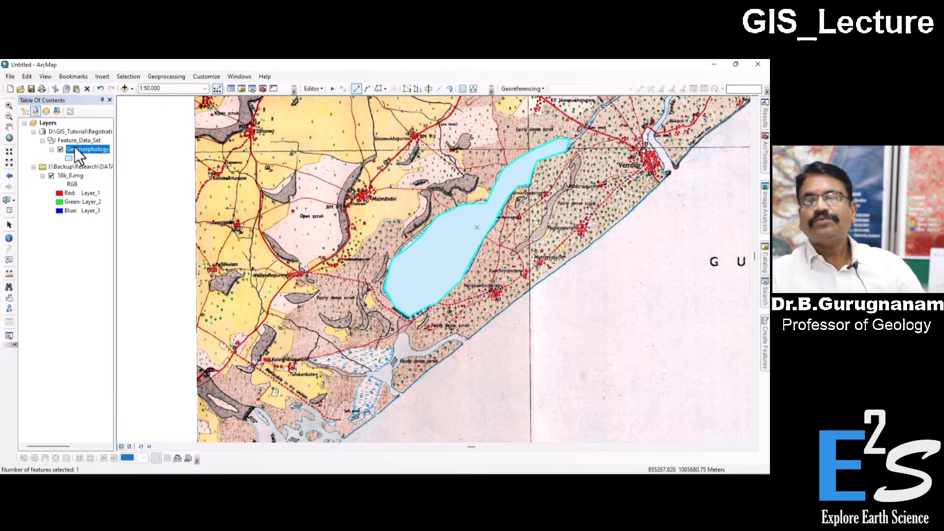
Step: Hide the 58k_8.img layer to view the Geomorphology layer alone, collapse the image's legend, and show the image again
left_click(51, 176)
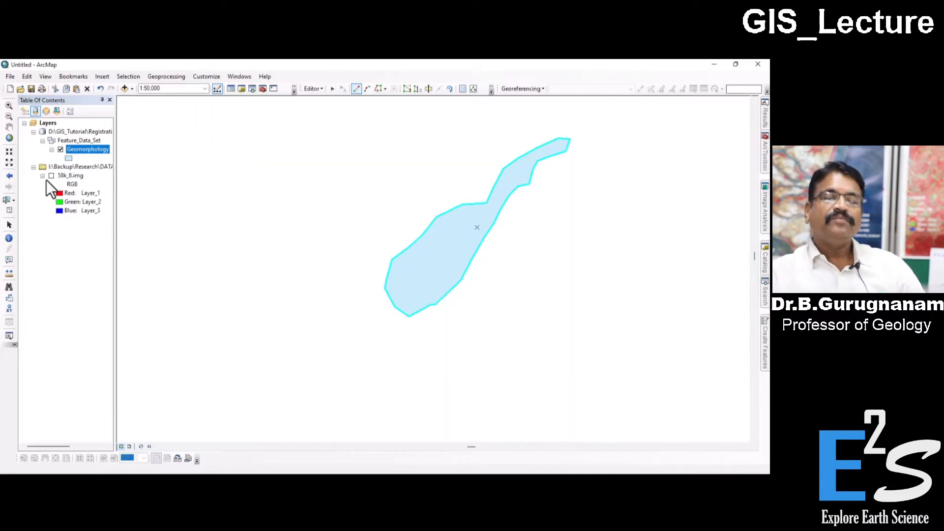
left_click(43, 175)
left_click(51, 176)
Step: Open the Geomorphology attribute table and shrink the Location and Address columns
right_click(75, 147)
left_click(102, 173)
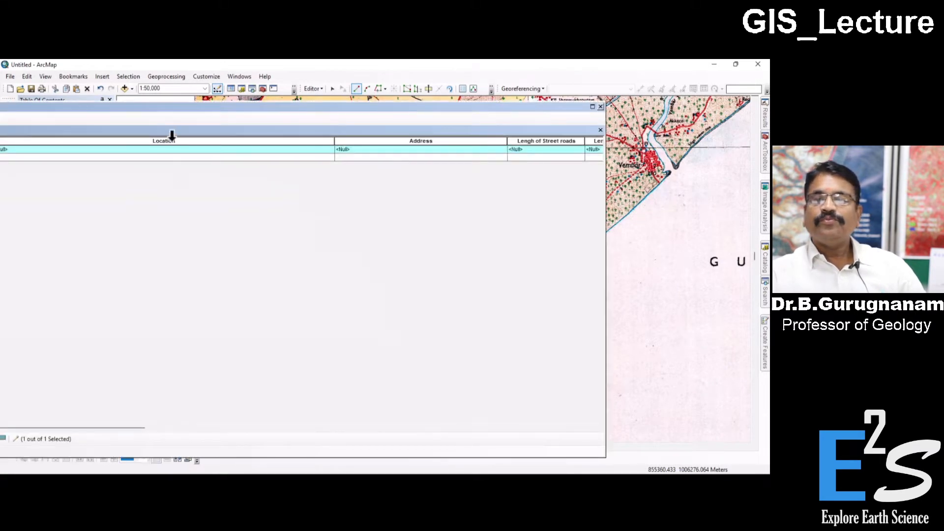
left_click_drag(191, 113, 412, 124)
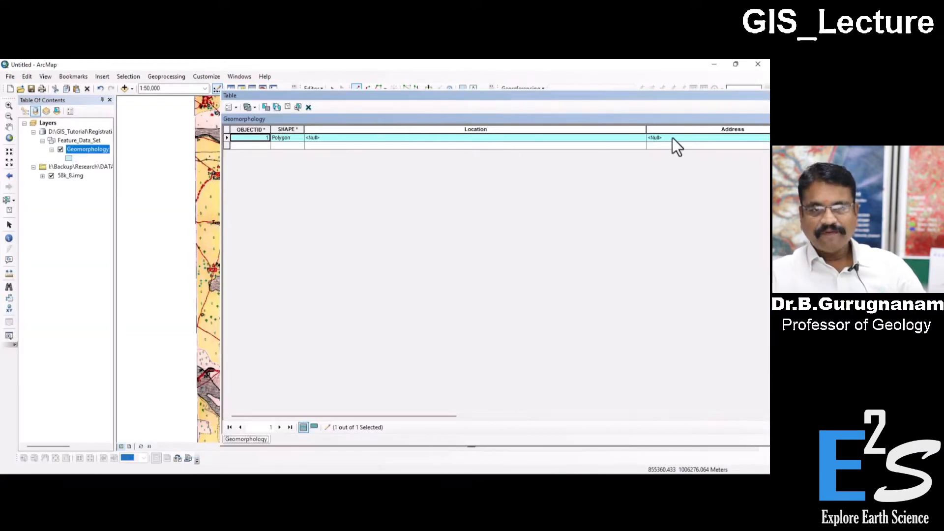
double_click(648, 129)
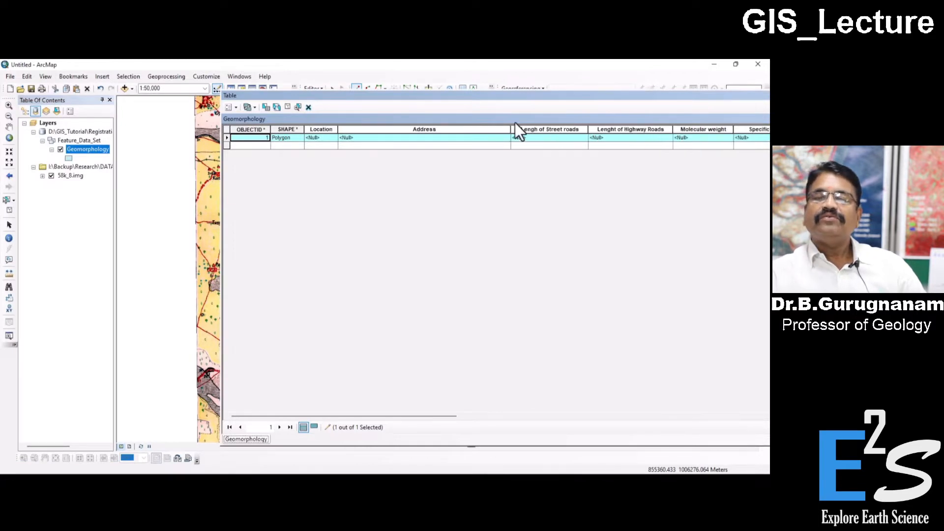
double_click(511, 127)
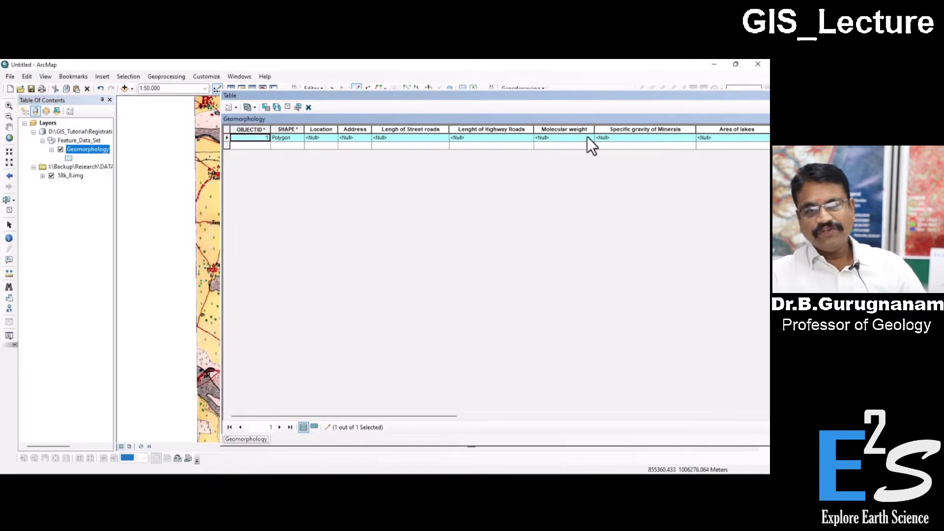
Step: Reposition the attribute table and narrow the Specific gravity of Minerals, Field Photos and Date of Shorelines columns
double_click(613, 96)
left_click_drag(717, 91, 679, 87)
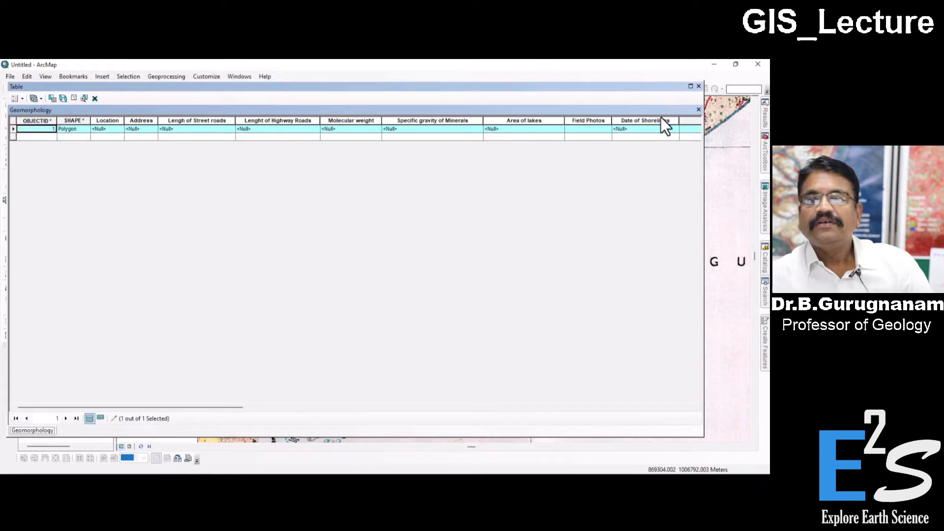
double_click(613, 121)
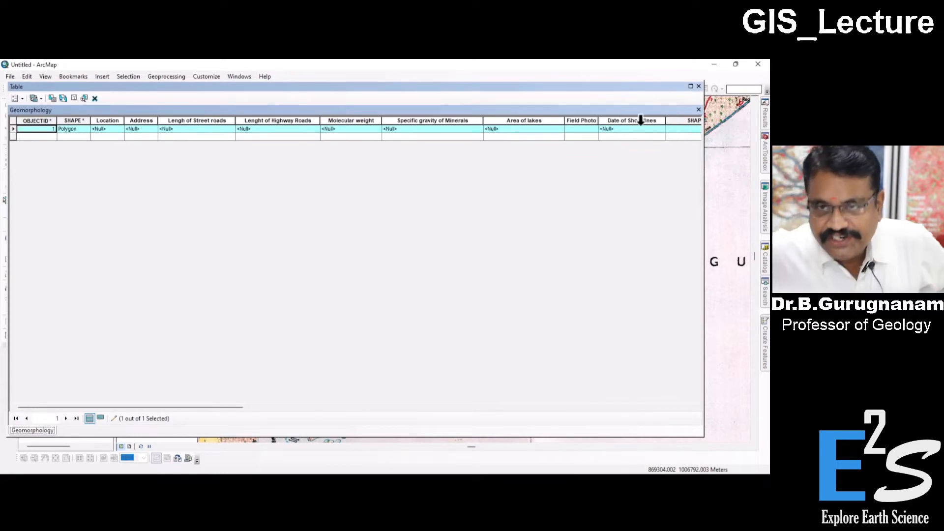
left_click_drag(662, 120, 632, 120)
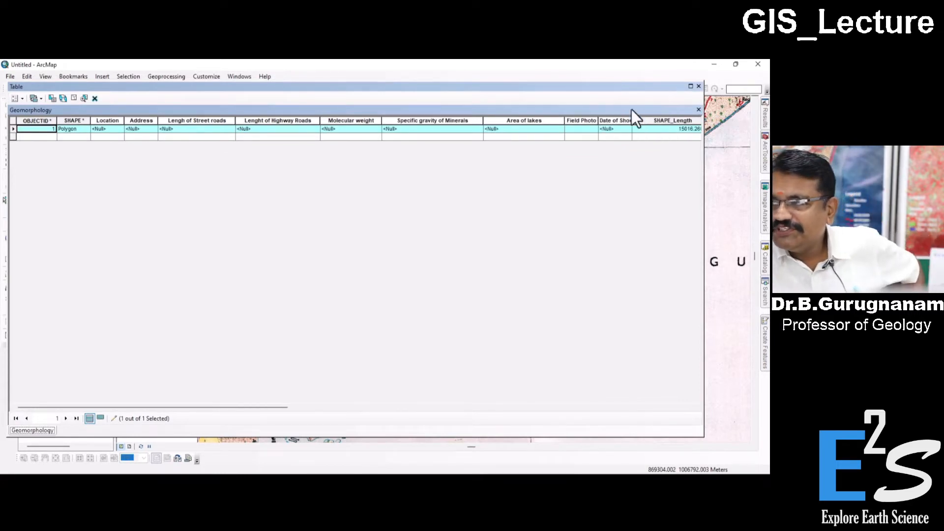
left_click_drag(477, 120, 516, 88)
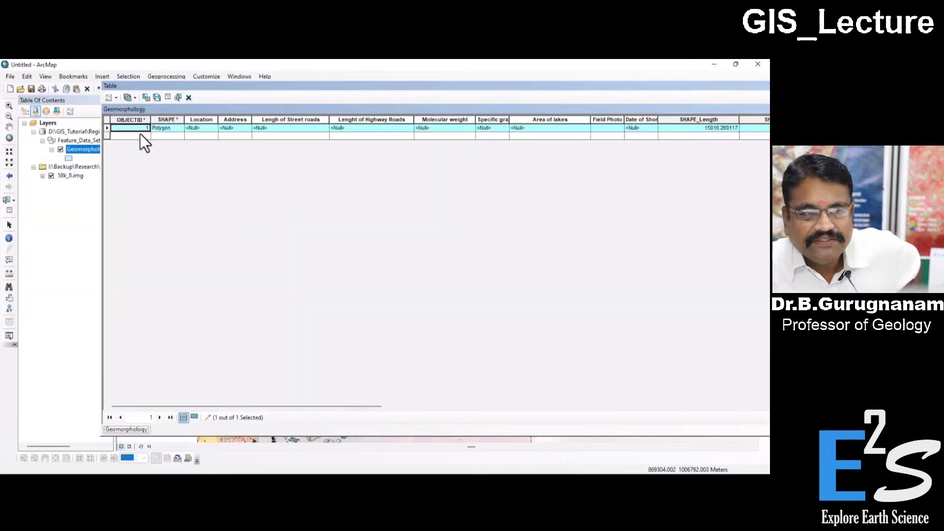
Step: Move the table clear of the polygon, clear and reselect its record to compare the highlighting on the map, and close the table
left_click(108, 128)
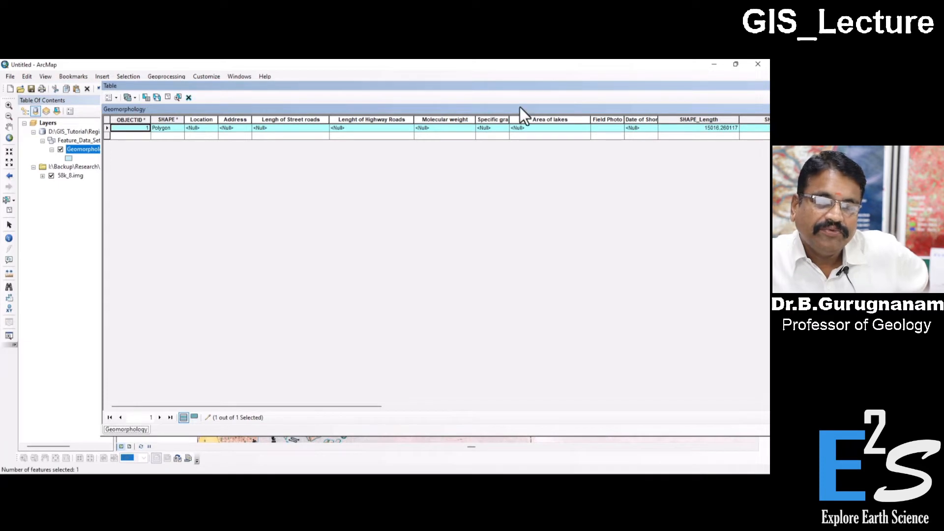
left_click_drag(518, 81, 470, 229)
left_click(106, 270)
left_click(107, 278)
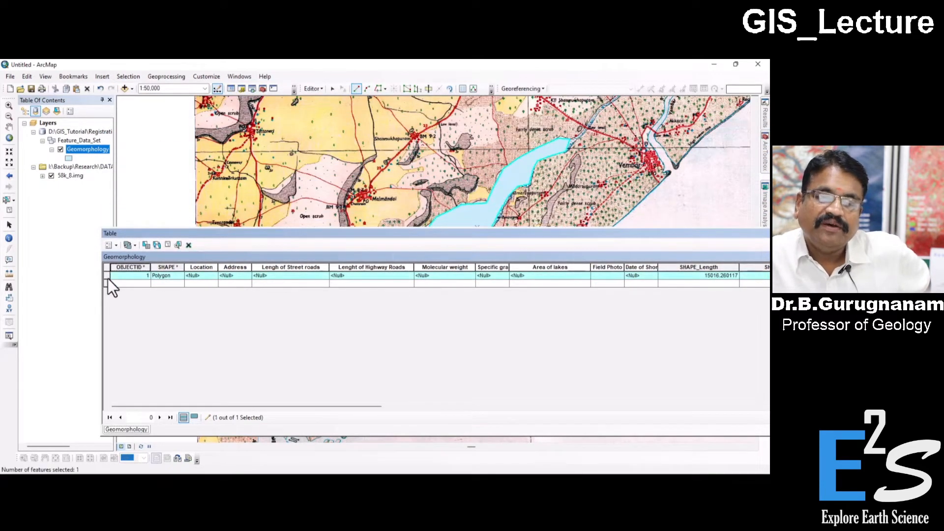
left_click(107, 270)
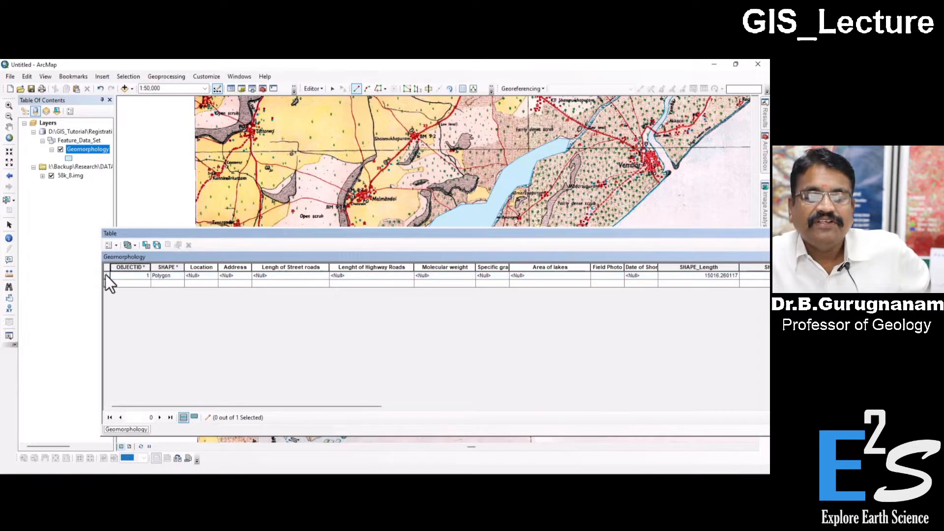
left_click(105, 276)
left_click_drag(178, 235, 101, 152)
left_click(715, 148)
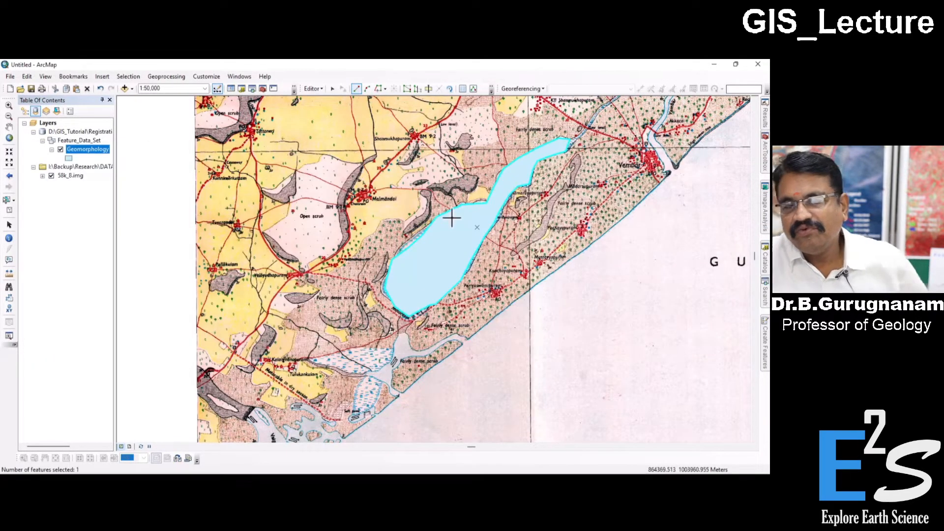
Step: Delete the selected water body polygon through its record in the Geomorphology attribute table and close the table
right_click(78, 150)
left_click(95, 180)
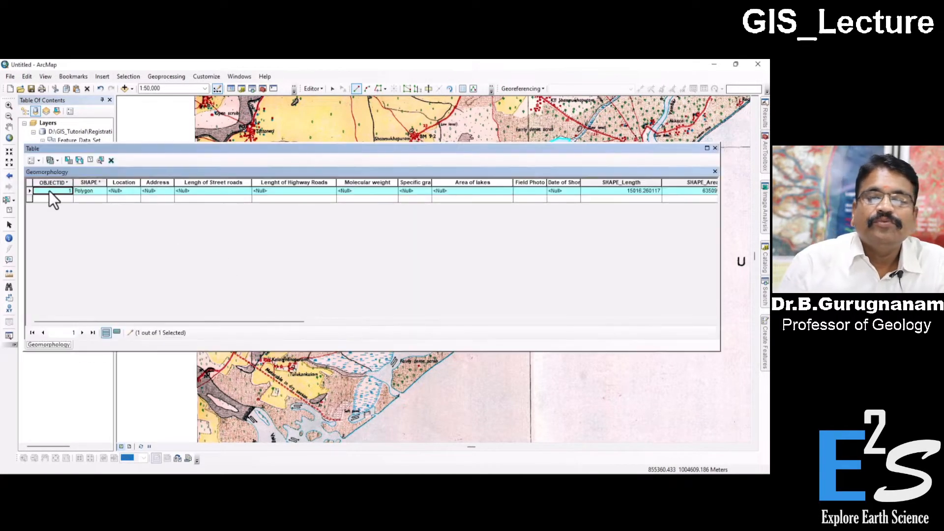
right_click(31, 190)
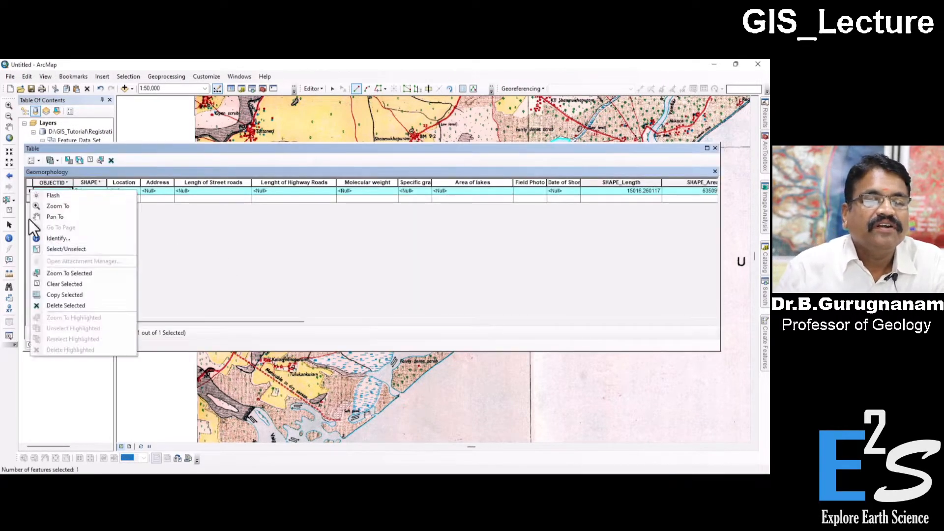
left_click(59, 305)
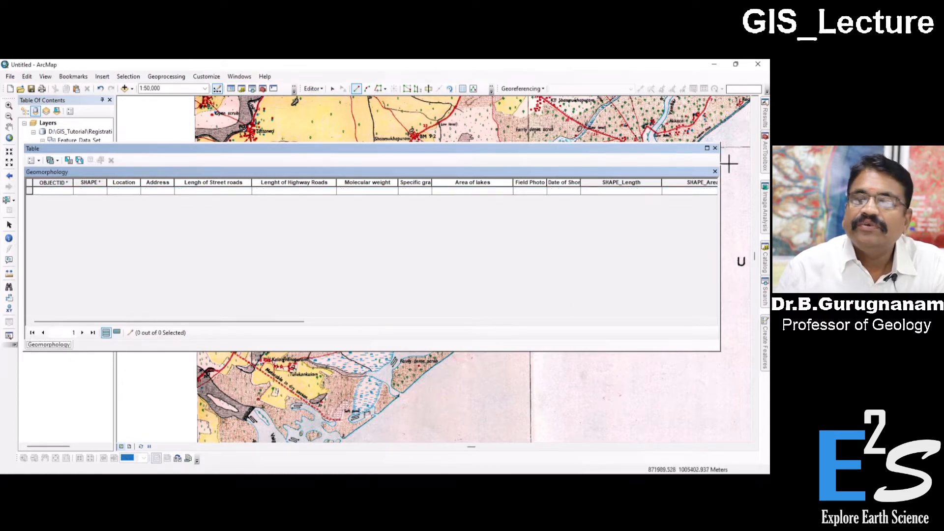
left_click(716, 149)
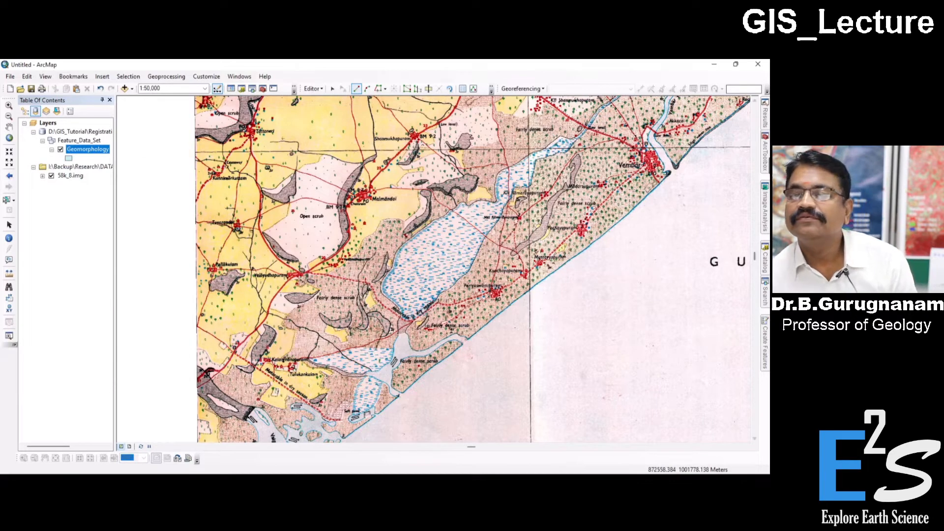
Step: Draw a Geomorphology rectangle with a direction of 270, about 6,575 m long and 7,223 m wide, from west of Melmandai southeast to the sea
left_click(492, 87)
left_click(474, 102)
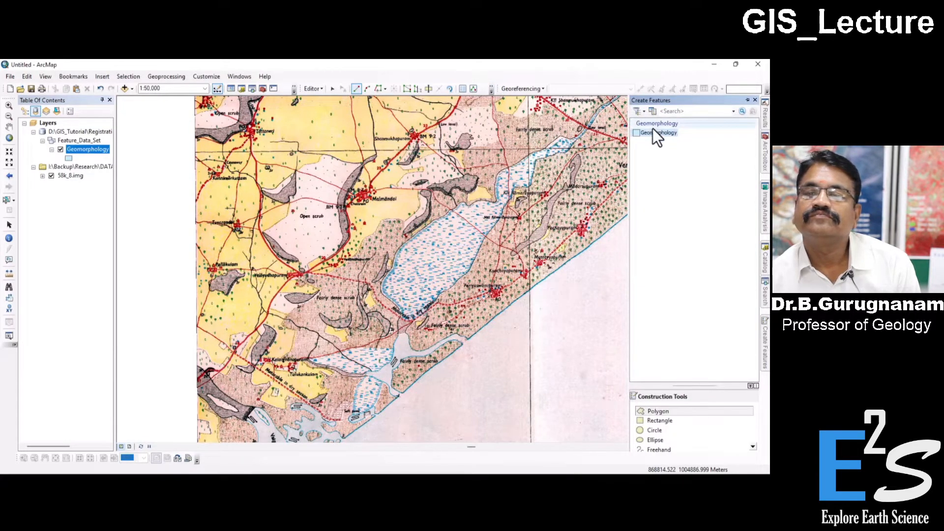
left_click(660, 422)
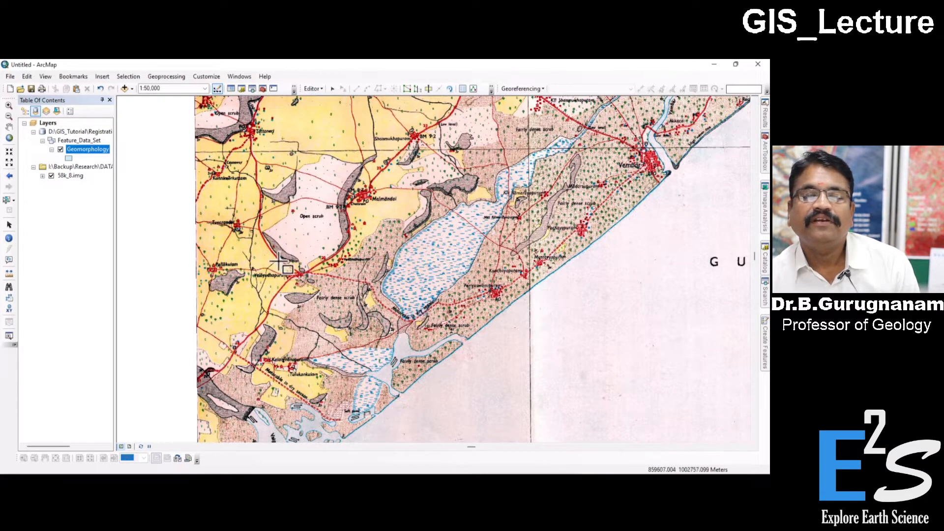
left_click(261, 199)
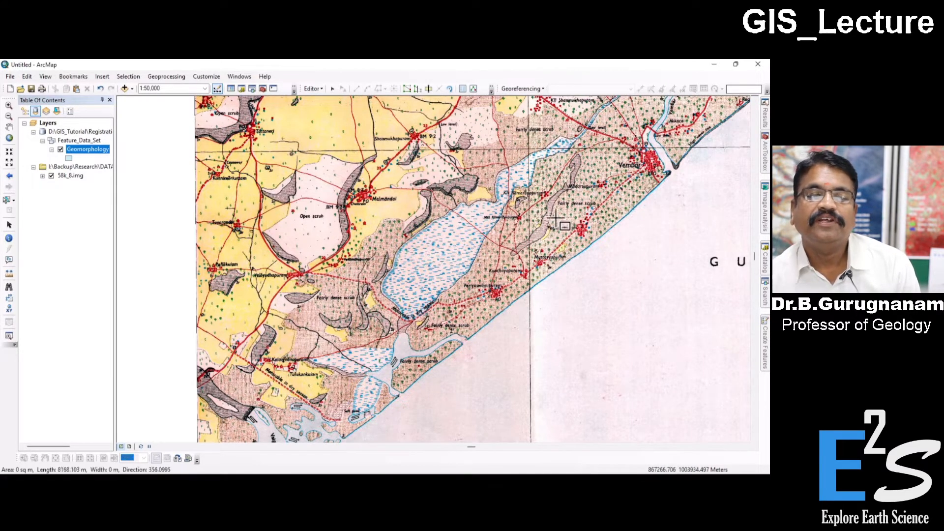
right_click(508, 173)
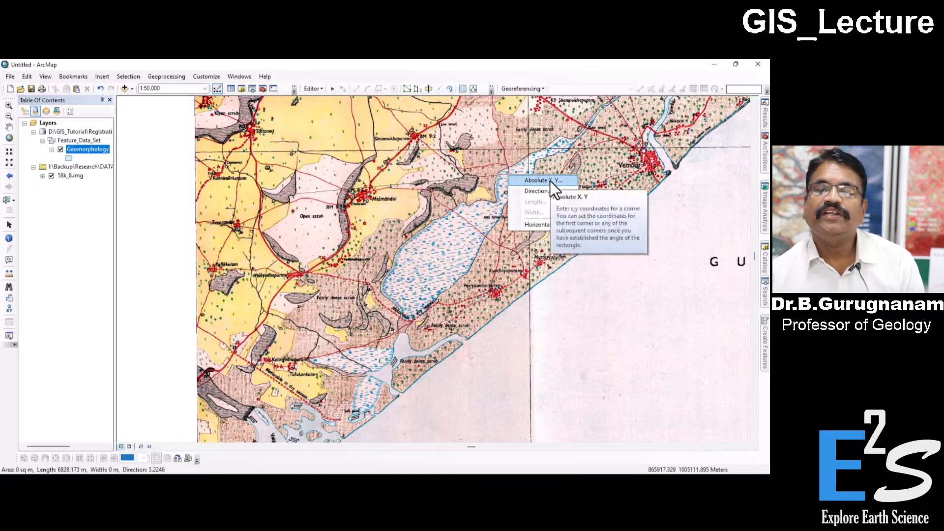
left_click(545, 191)
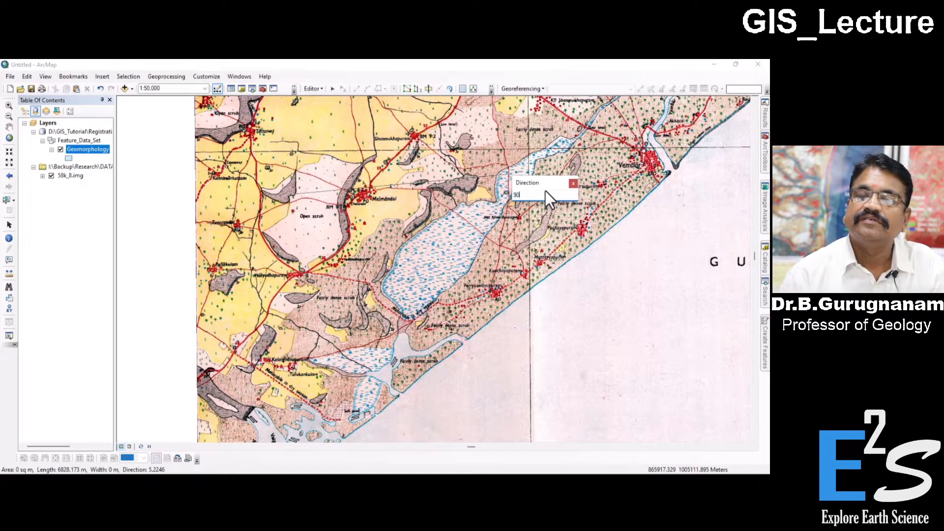
type("270")
key("Return")
left_click(636, 438)
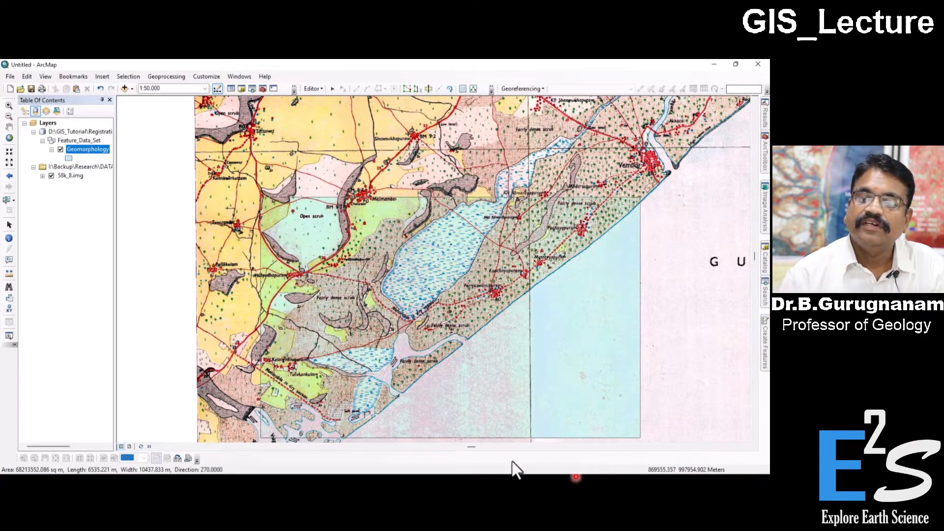
left_click(523, 439)
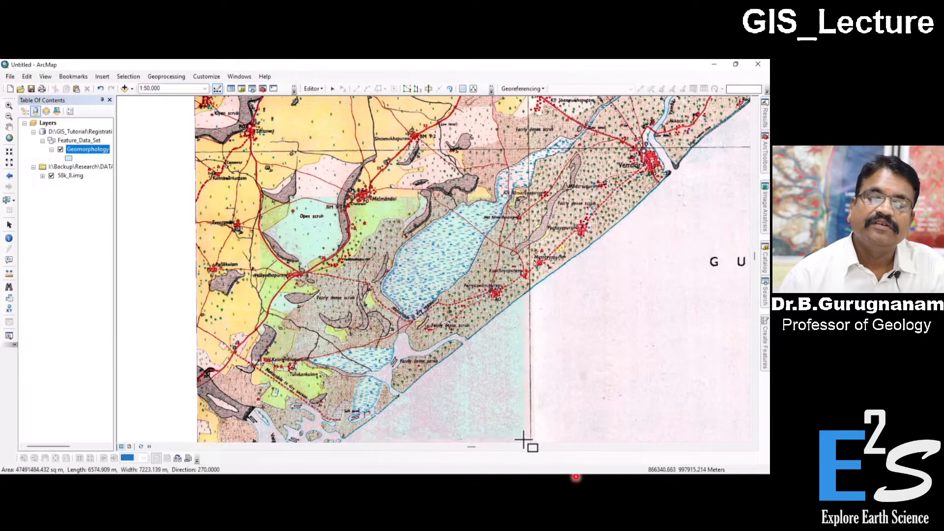
left_click(525, 439)
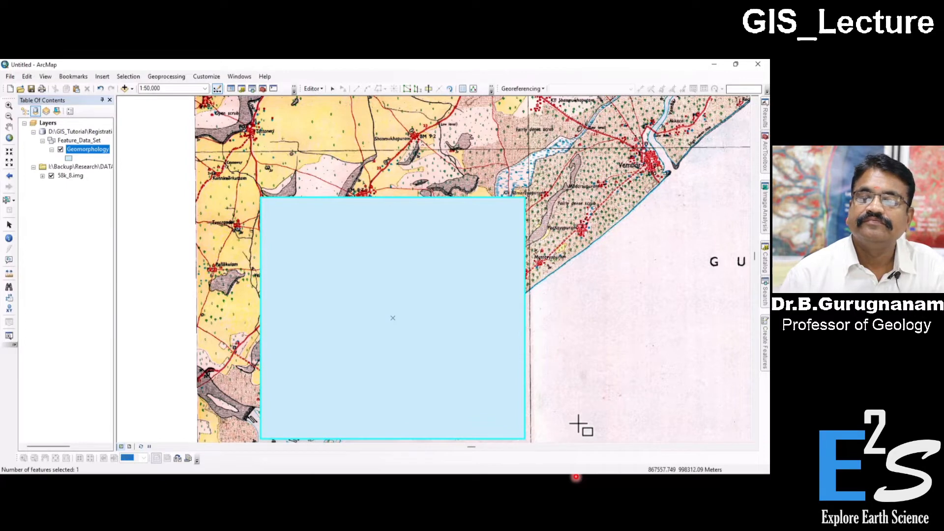
Step: Open the Geomorphology attribute table and narrow the road length, Molecular weight, Area of lakes, Date of Shorelines and SHAPE_Area columns
right_click(79, 150)
left_click(102, 180)
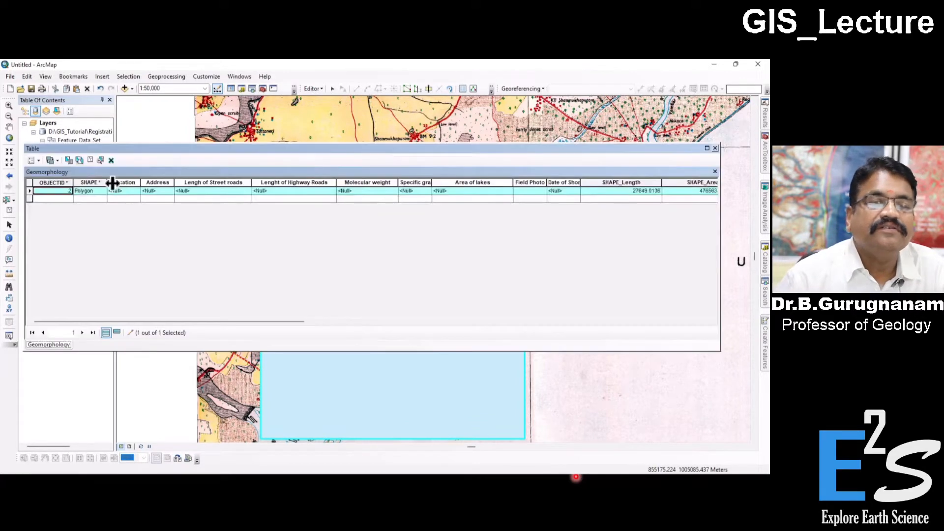
double_click(251, 182)
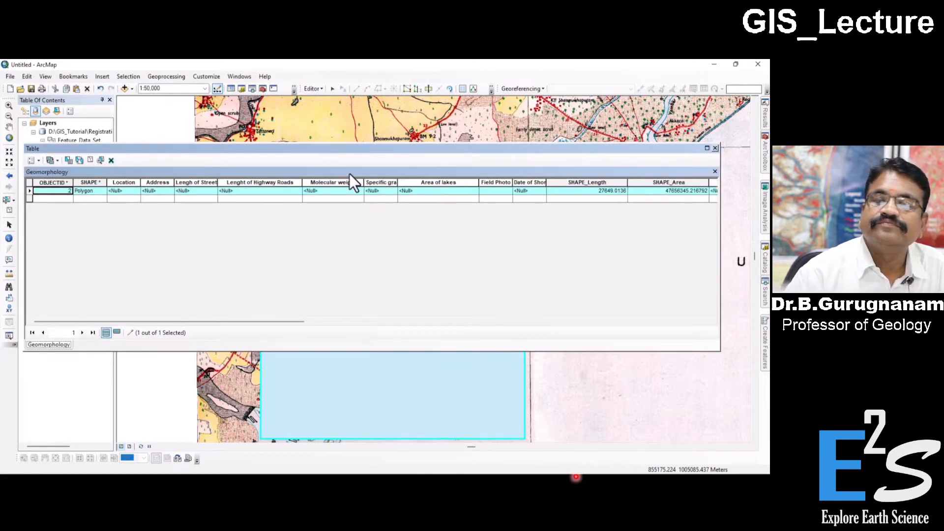
left_click_drag(302, 183, 247, 183)
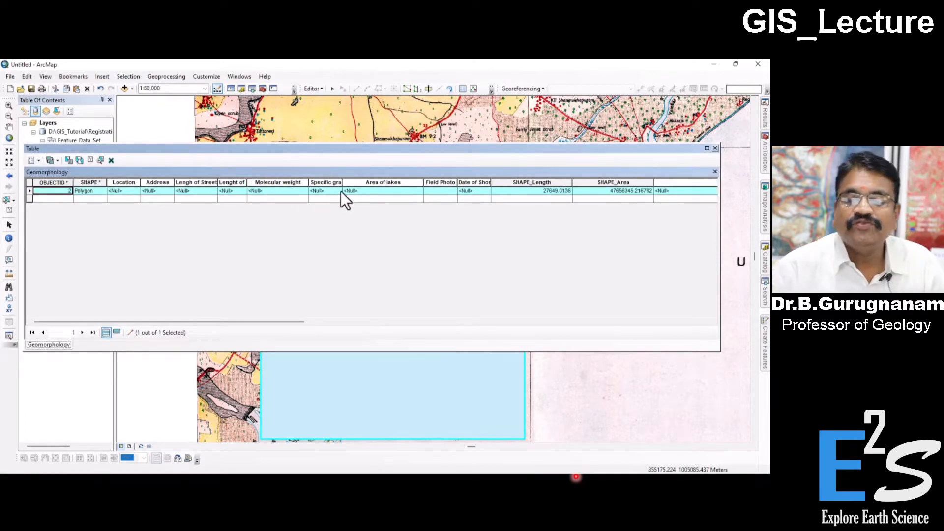
left_click_drag(306, 182, 253, 183)
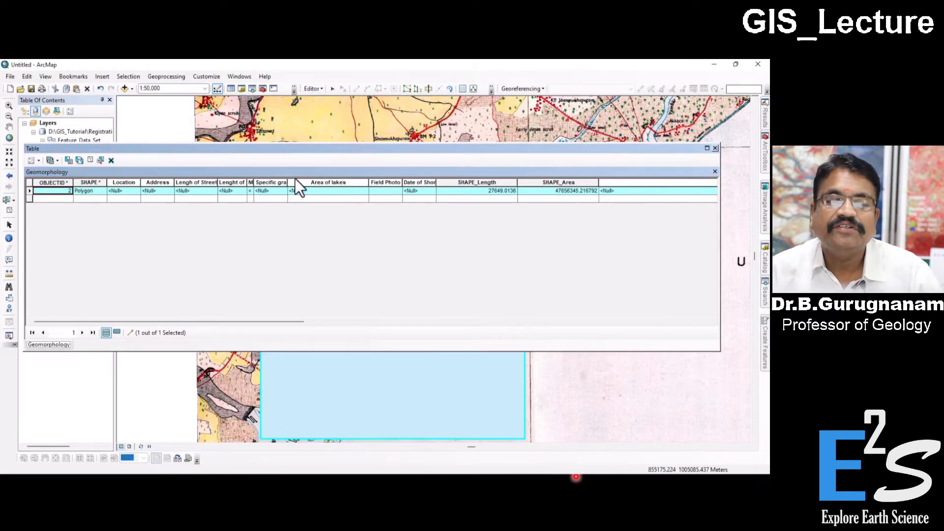
left_click_drag(599, 184, 563, 185)
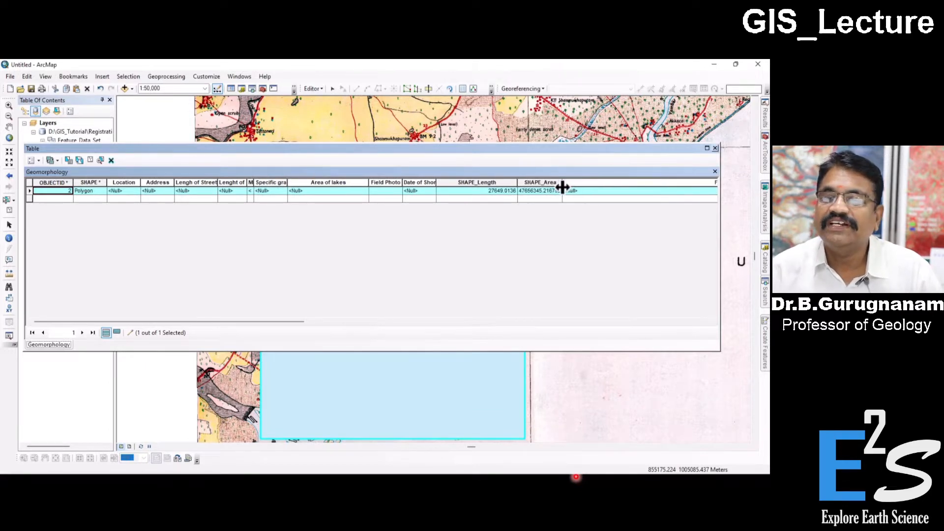
left_click_drag(436, 180, 336, 181)
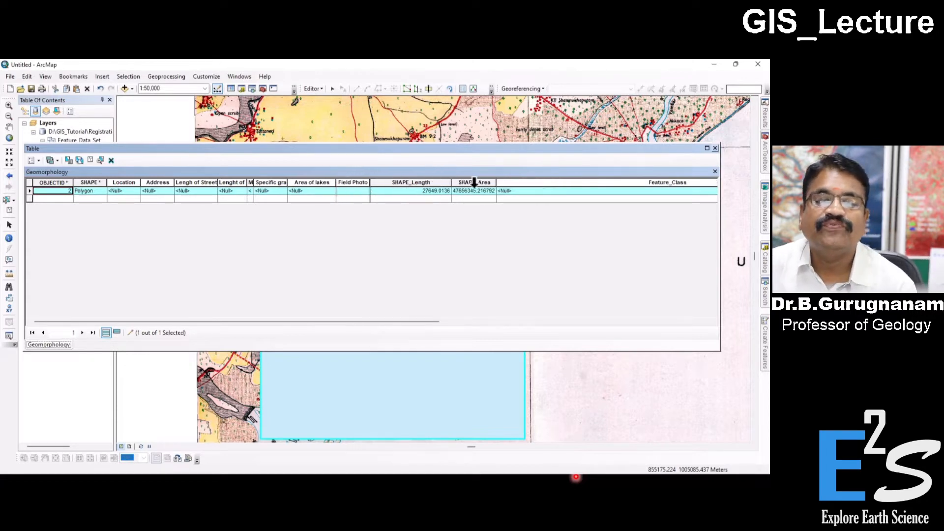
Step: Highlight the SHAPE_Length, SHAPE_Area and Feature_Class fields in turn, and narrow the Feature_Class and Area_of_FeatureClasses columns to fit the table window
left_click(422, 180)
left_click(483, 181)
left_click(681, 182)
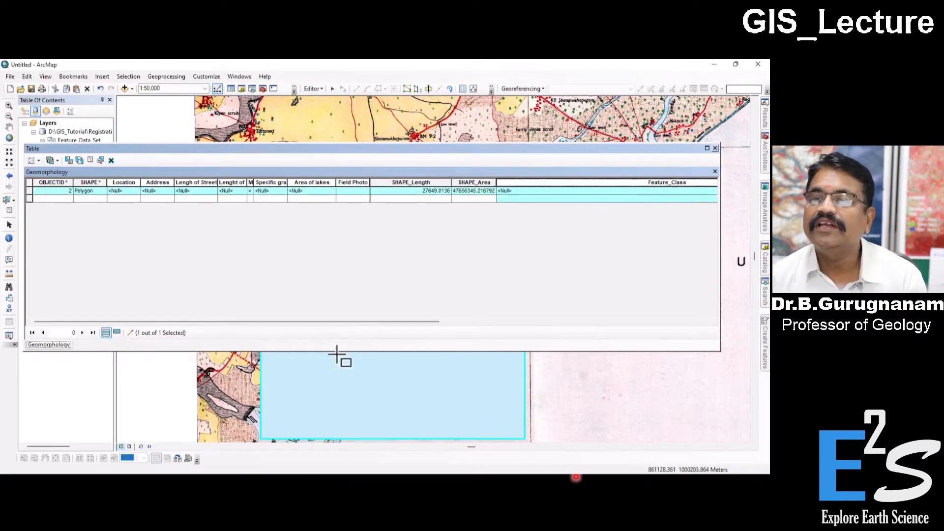
left_click_drag(385, 322, 538, 325)
left_click_drag(452, 324, 613, 323)
left_click_drag(625, 182, 386, 183)
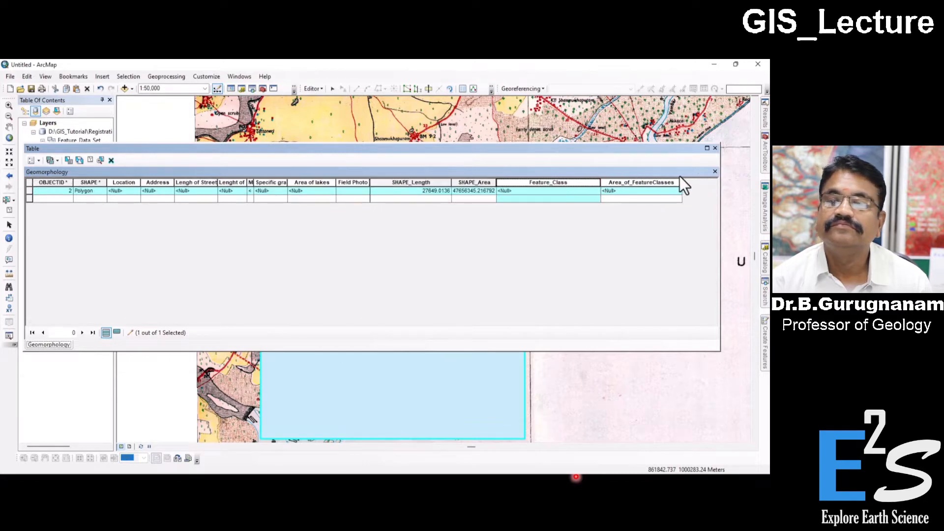
Step: Narrow the Area_of_FeatureClasses and Feature_Class columns, review the record's SHAPE_Length and SHAPE_Area values, and close the table
left_click_drag(682, 182, 657, 189)
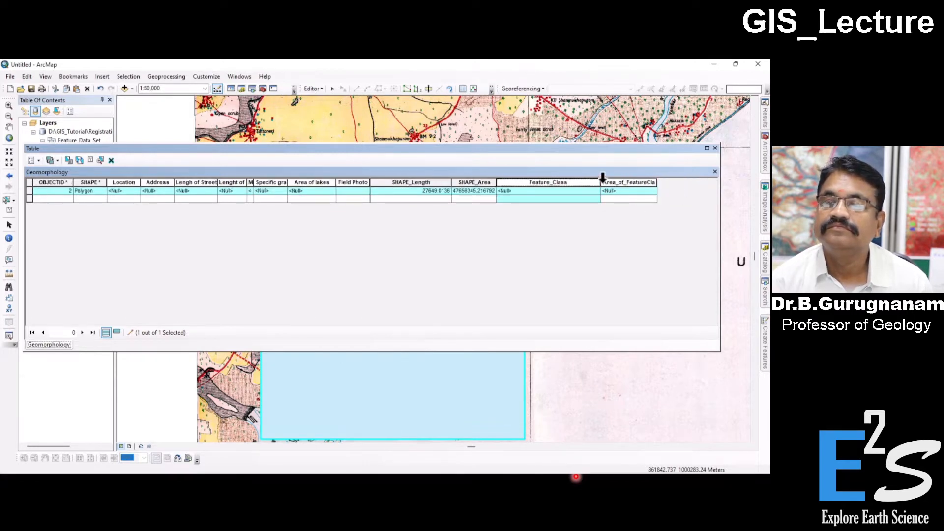
left_click_drag(600, 179, 573, 194)
left_click(471, 199)
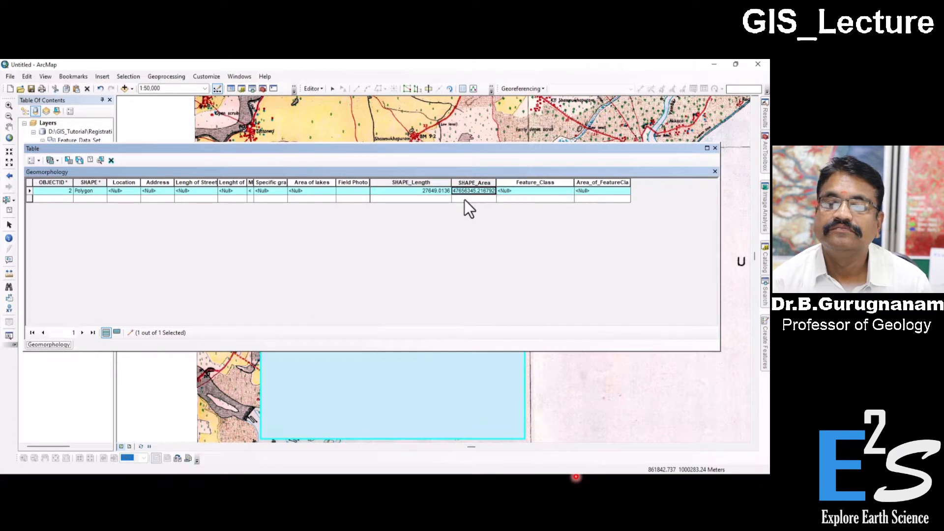
left_click(433, 191)
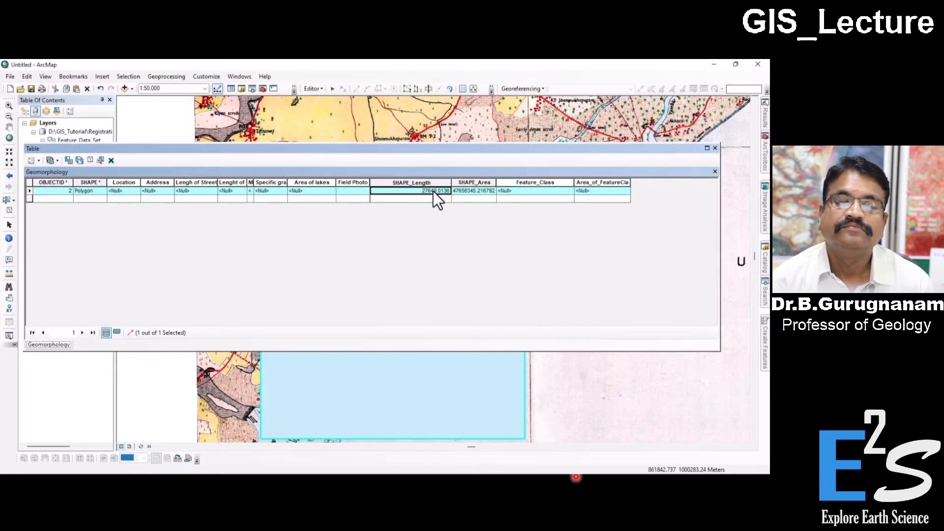
left_click(477, 191)
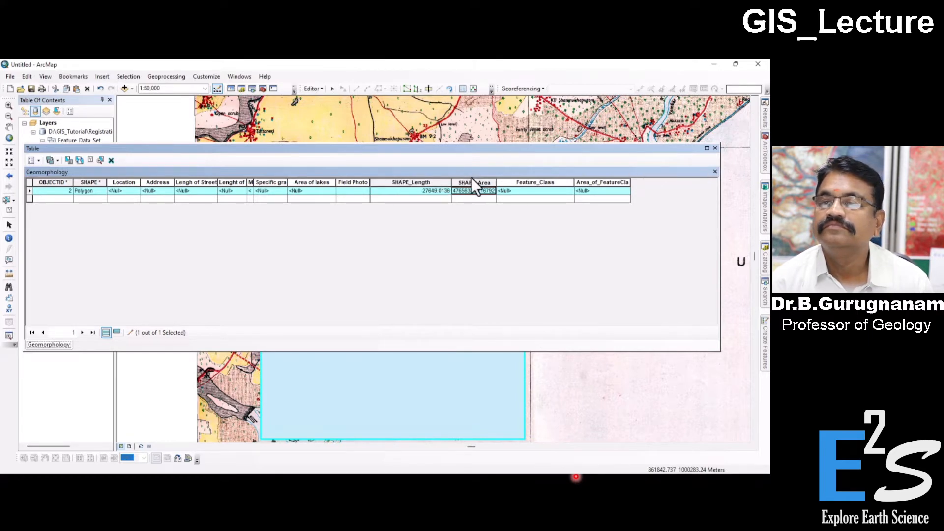
left_click(715, 148)
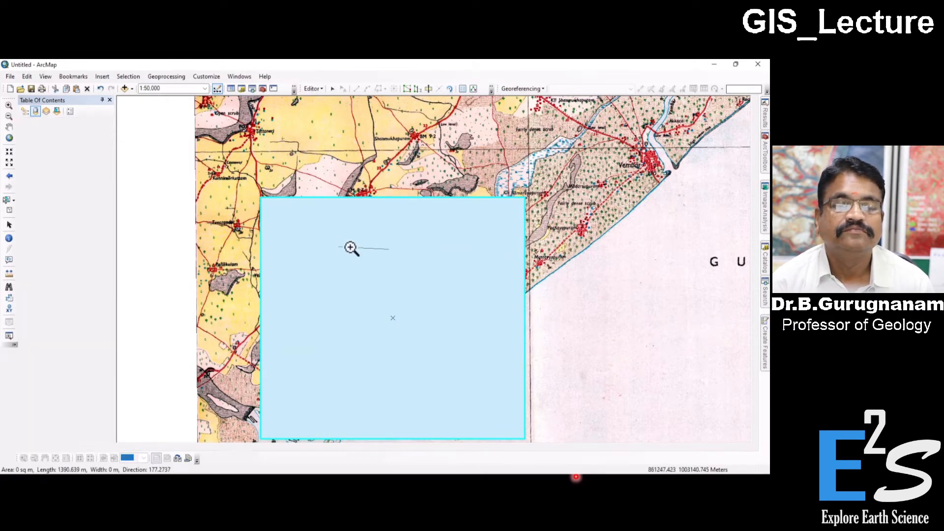
key("ctrl+z")
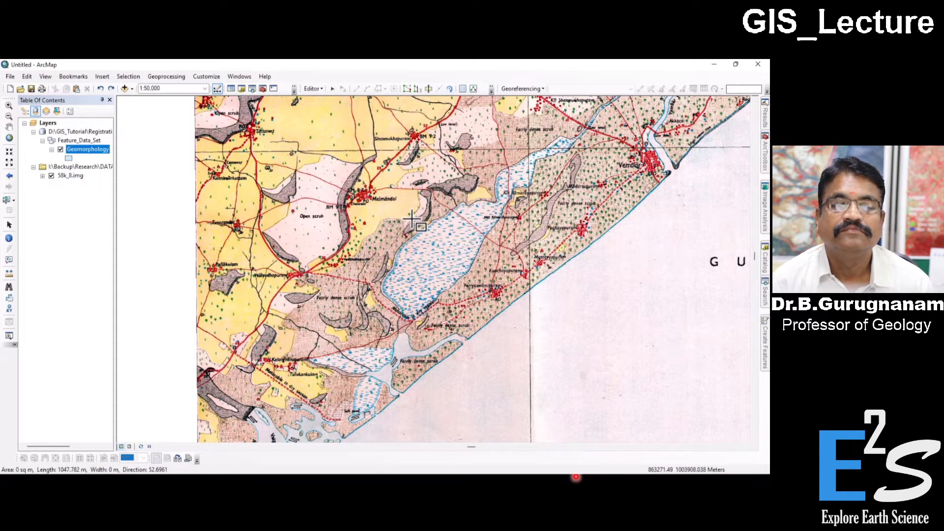
left_click(111, 88)
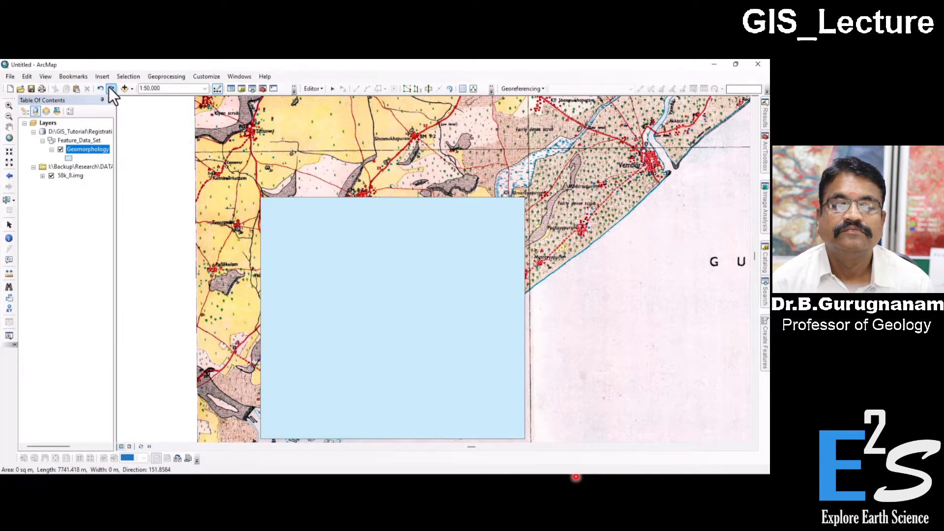
right_click(425, 281)
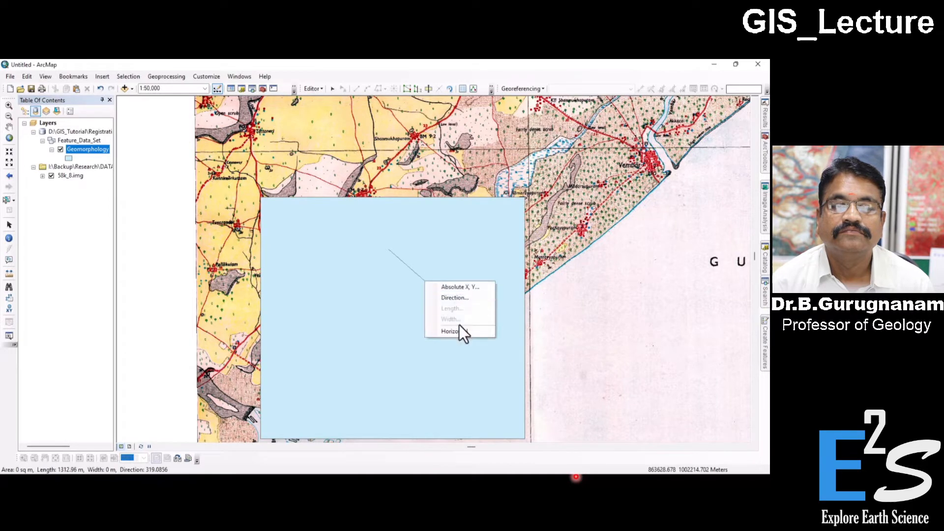
left_click(411, 272)
right_click(411, 272)
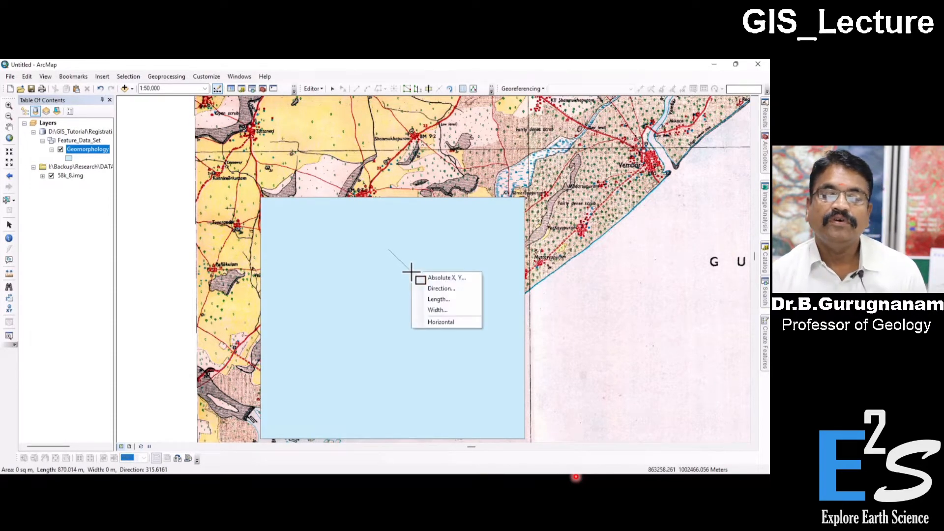
left_click(411, 272)
left_click(400, 252)
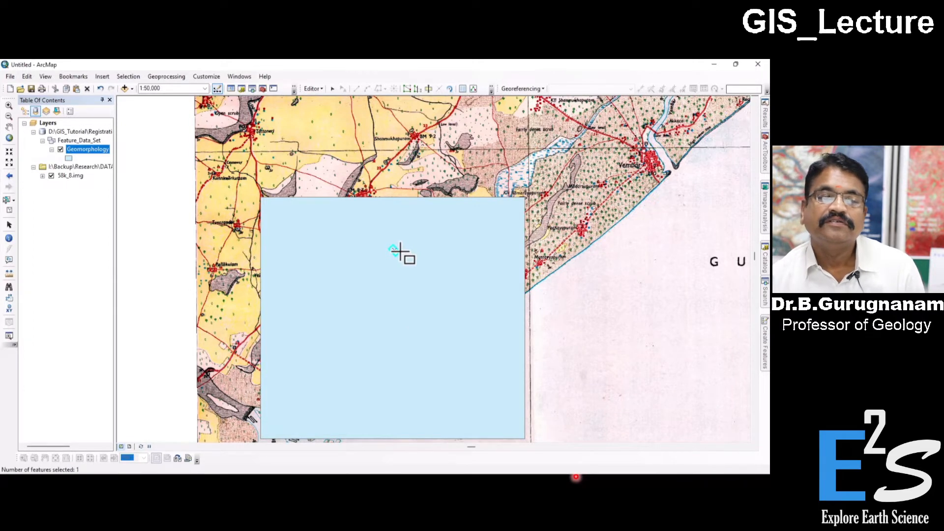
key("Delete")
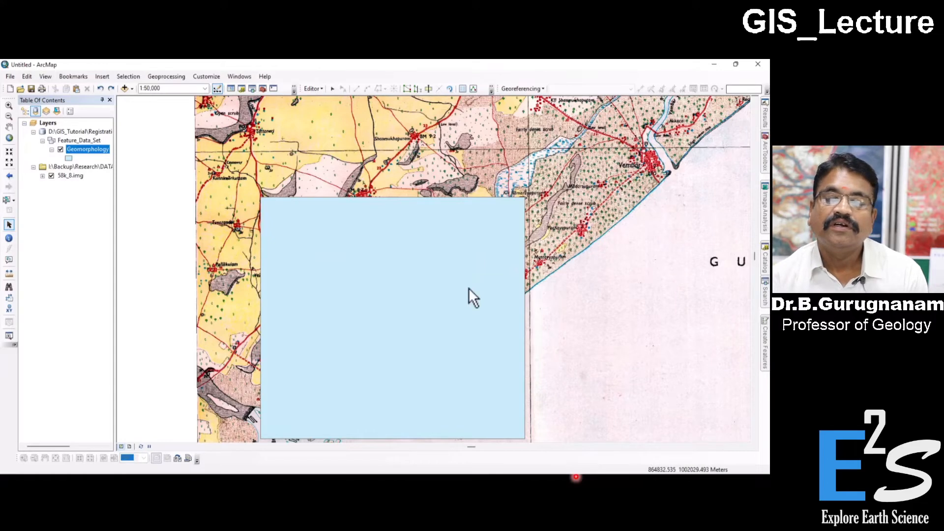
Step: Give the Geomorphology layer the Hollow symbol, and switch the 58k_8.img layer off and back on to check the polygon outline
left_click(69, 159)
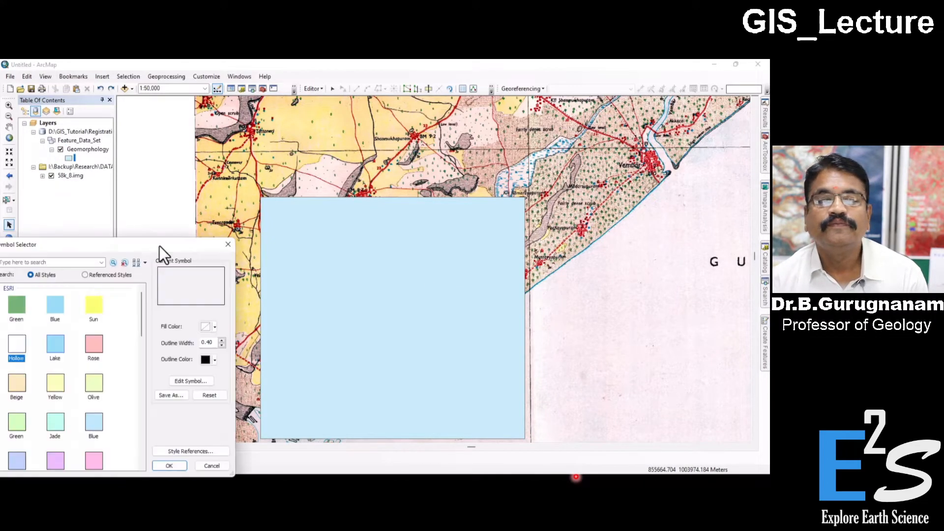
left_click_drag(164, 250, 387, 157)
left_click_drag(295, 157, 329, 149)
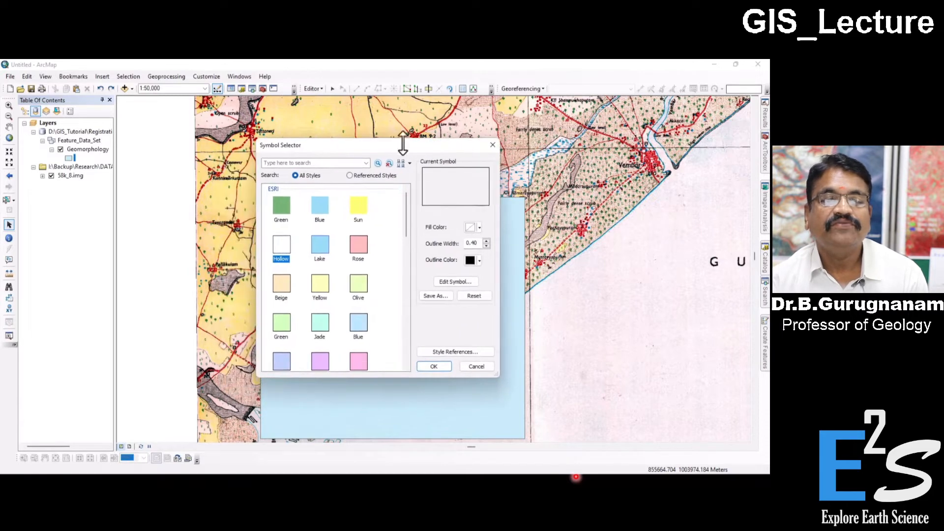
left_click(490, 147)
left_click(69, 159)
left_click_drag(405, 149, 617, 147)
left_click(491, 245)
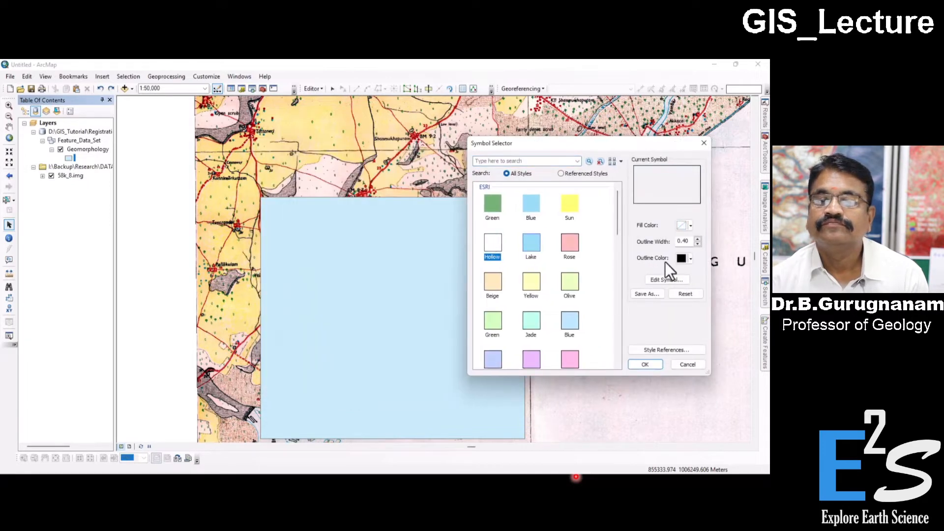
left_click(650, 361)
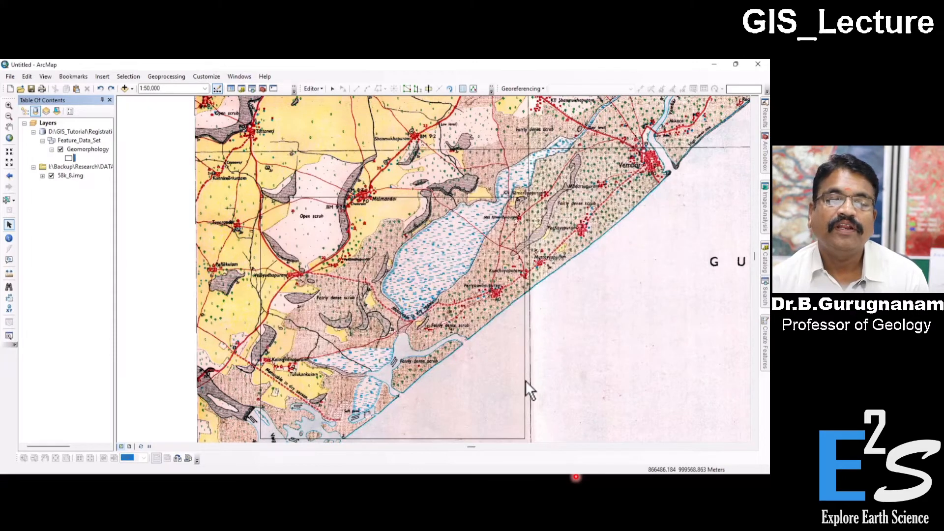
left_click(51, 175)
left_click(51, 176)
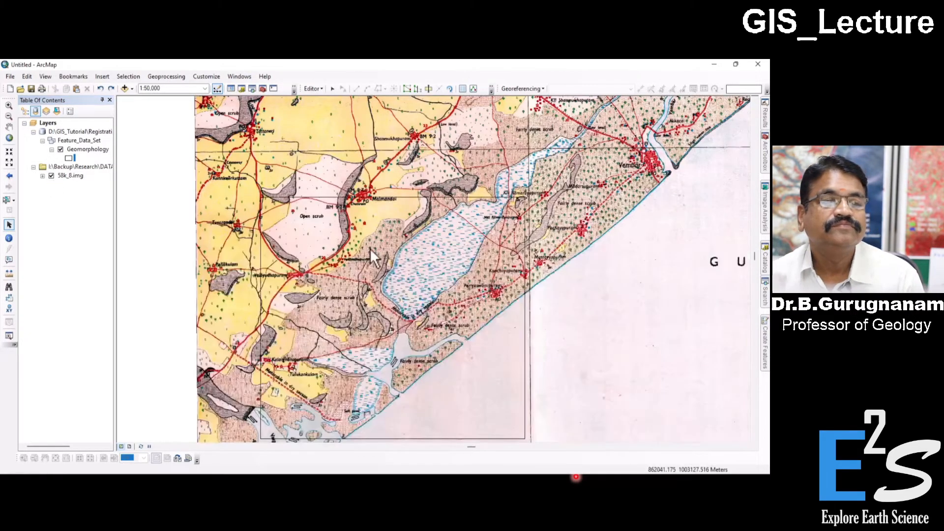
Step: Select the hollow Geomorphology rectangle for editing and activate Cut Polygons at the coast near the Vaippar River mouth
left_click_drag(607, 302, 622, 252)
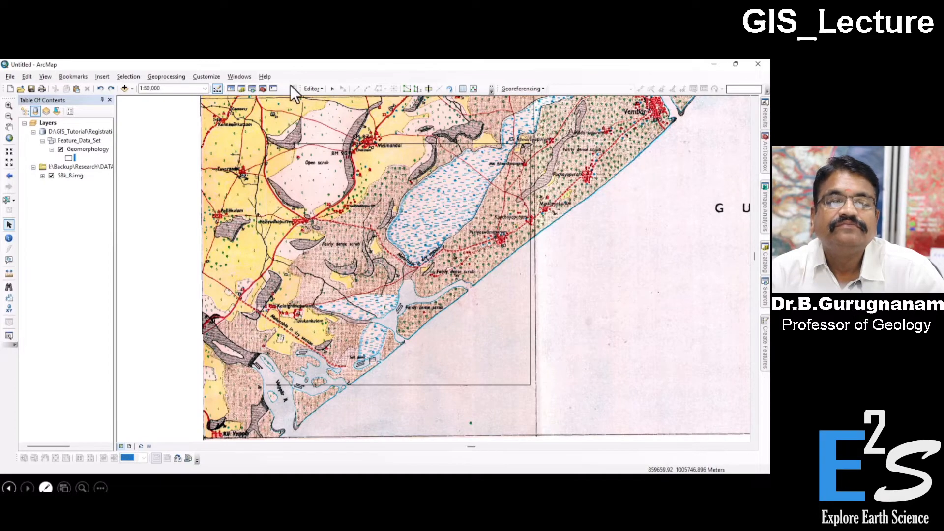
left_click(427, 90)
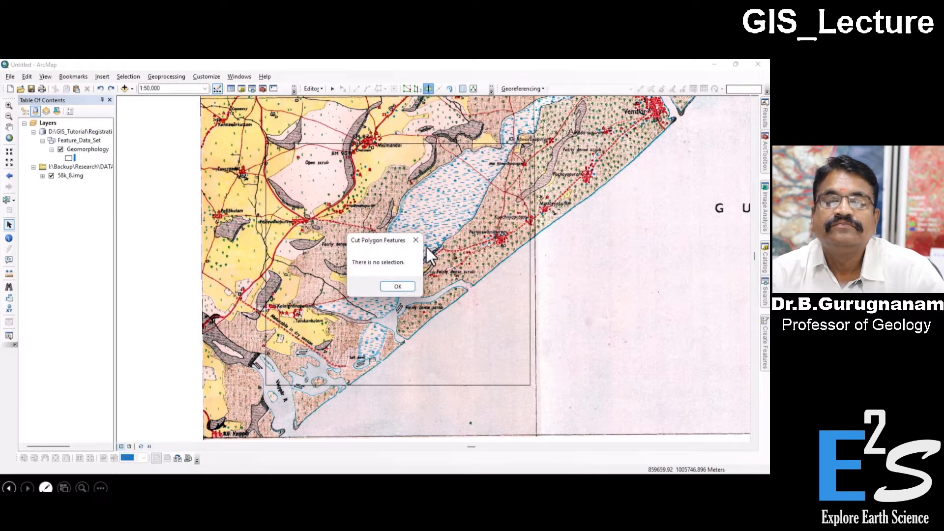
left_click(397, 287)
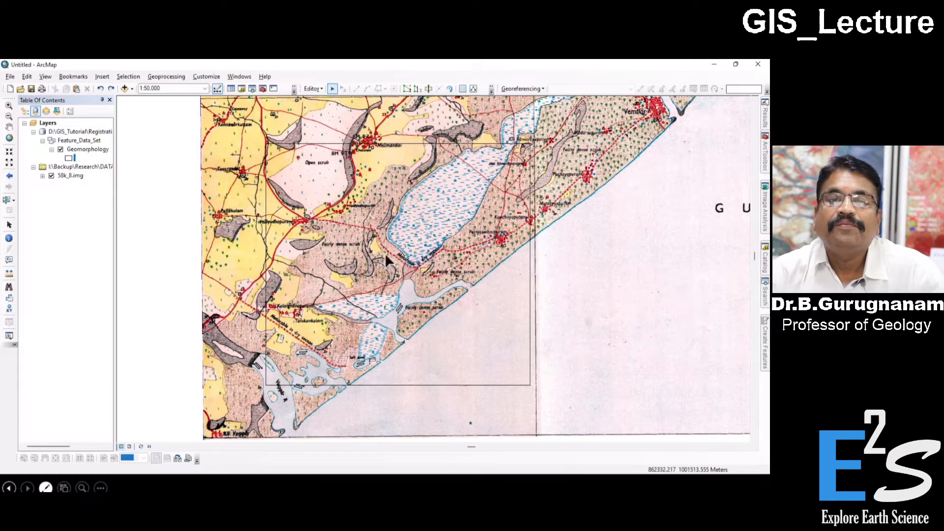
left_click(414, 243)
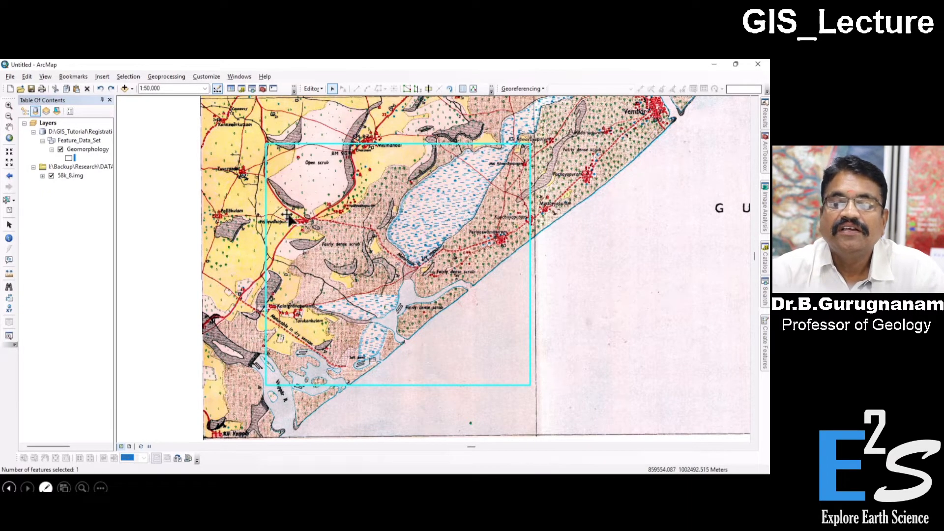
left_click(427, 89)
scroll(324, 329, "up", 2)
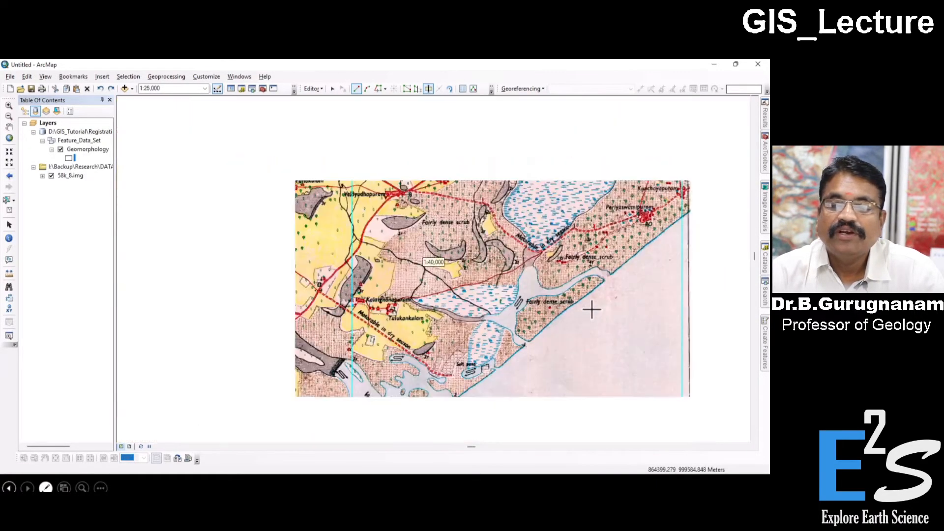
left_click_drag(723, 319, 647, 225)
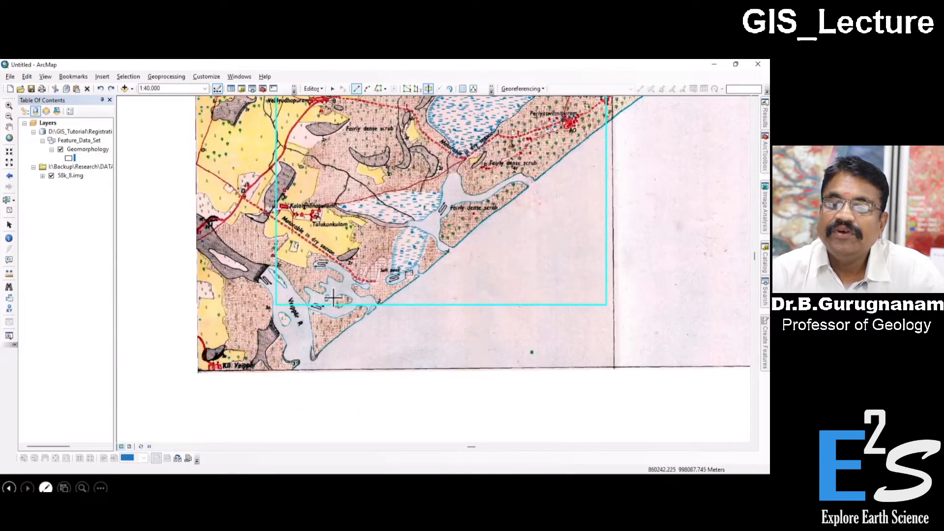
left_click_drag(652, 166, 674, 226)
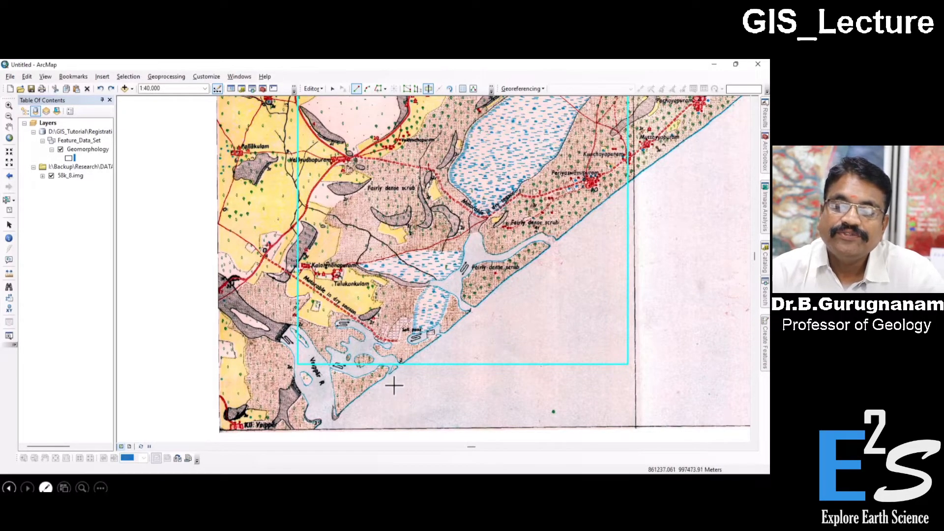
scroll(394, 386, "up", 2)
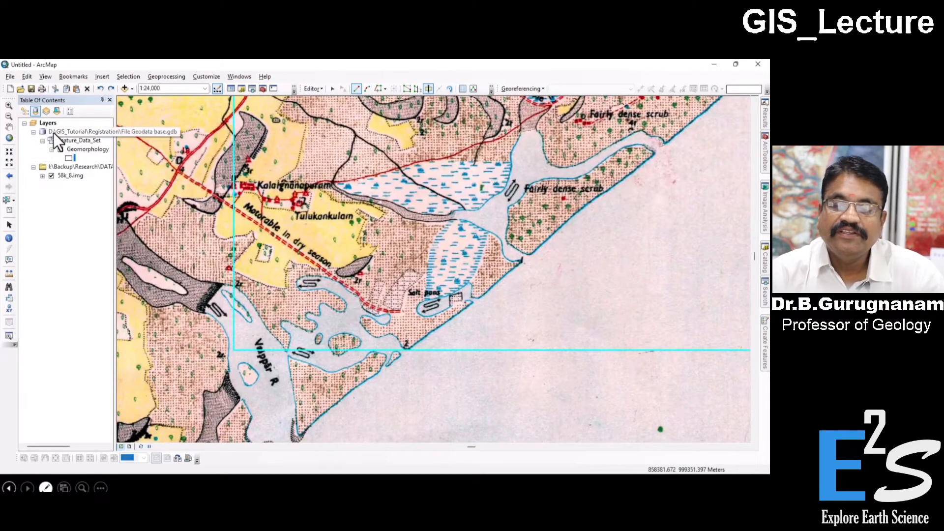
Step: Open the Geomorphology attribute table to check the selected rectangle's record before cutting, and close the table
left_click(81, 150)
right_click(80, 151)
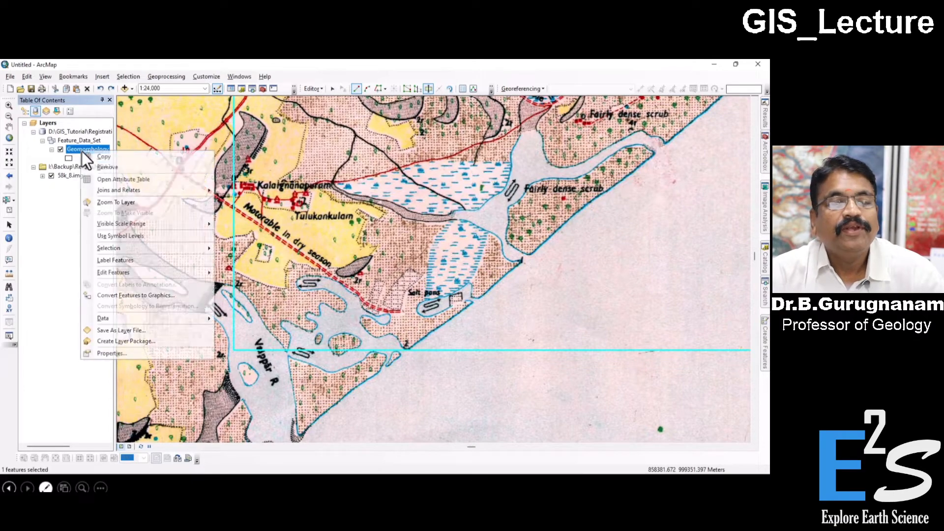
left_click(101, 180)
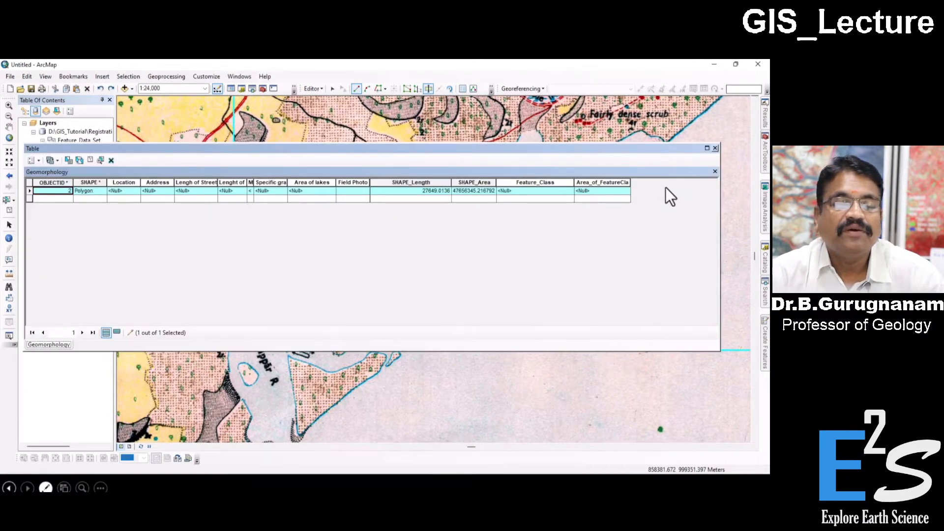
left_click(716, 148)
Step: Cut the selected rectangle along the coastline, tracing from the sea south of its southern edge northeast to beyond its eastern edge
left_click(417, 394)
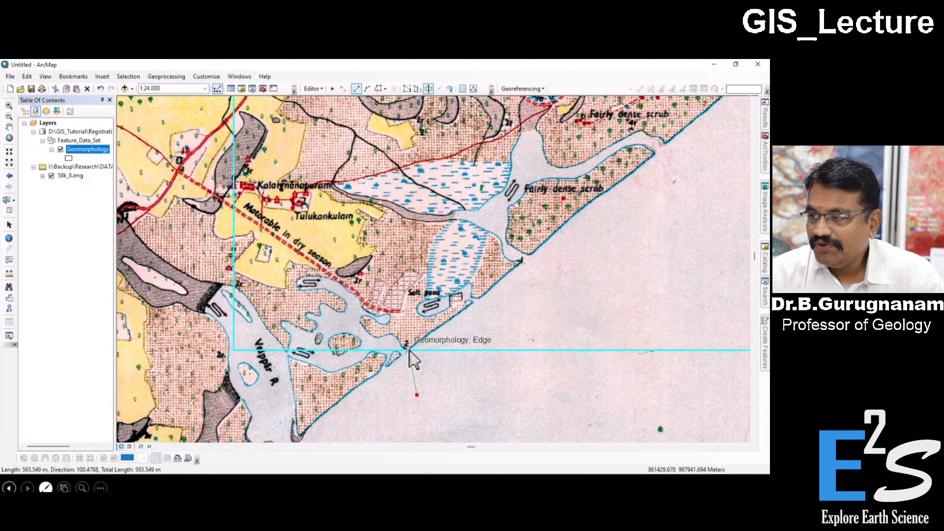
scroll(413, 362, "down", 2)
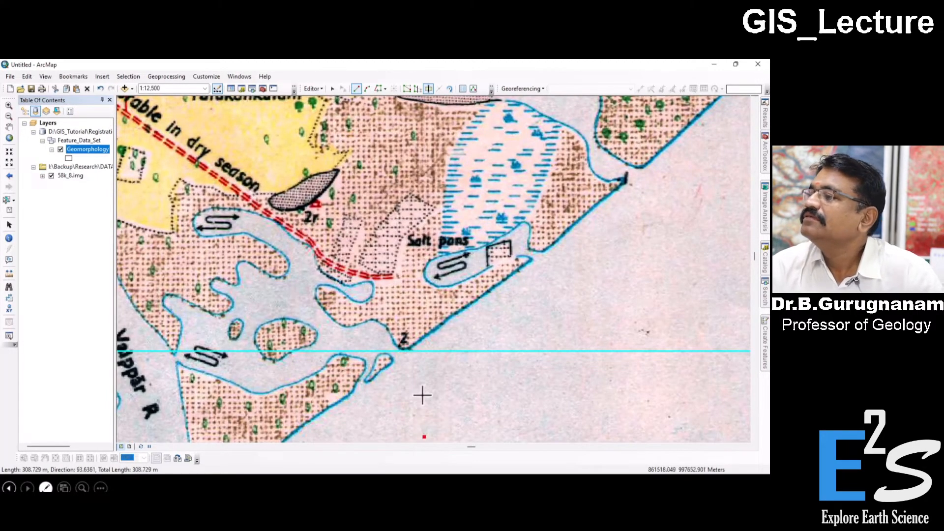
left_click(409, 350)
left_click(424, 339)
left_click(441, 326)
left_click(455, 317)
left_click(485, 299)
left_click(514, 278)
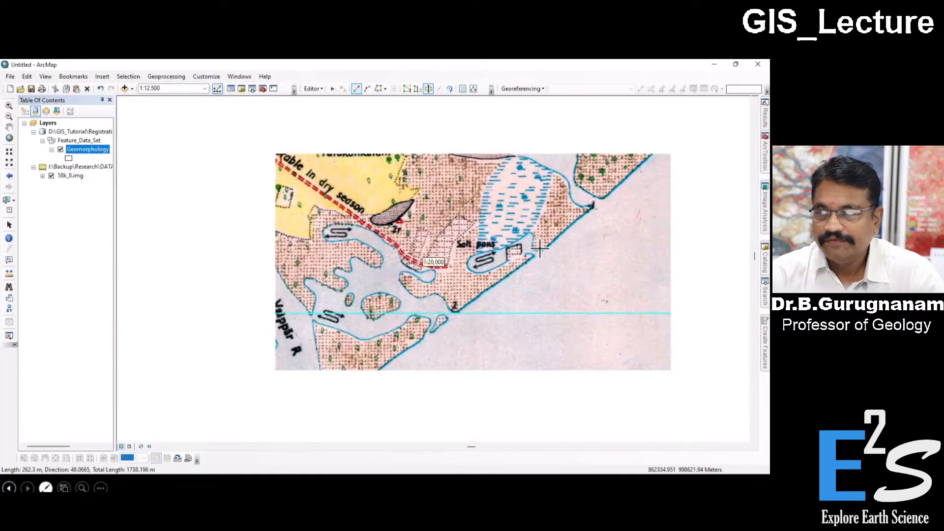
scroll(535, 250, "up", 1)
left_click_drag(630, 233, 385, 255)
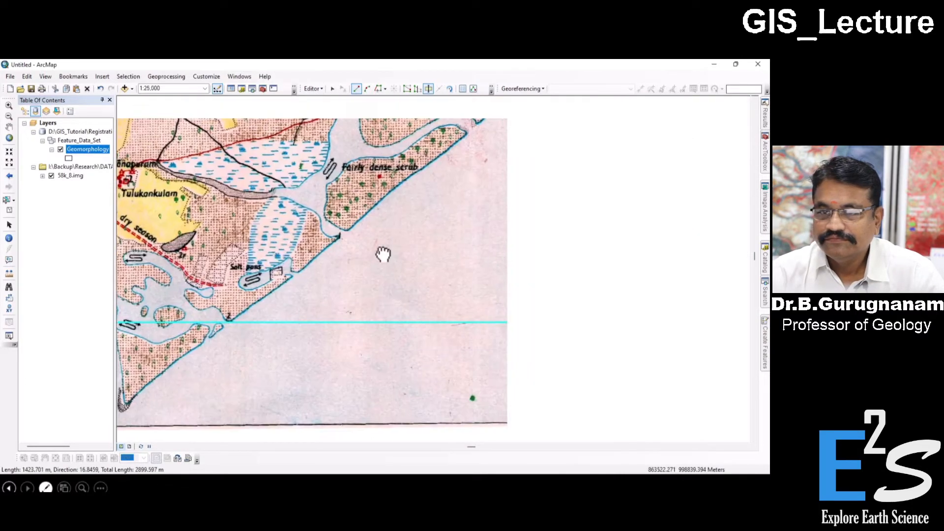
scroll(386, 255, "up", 1)
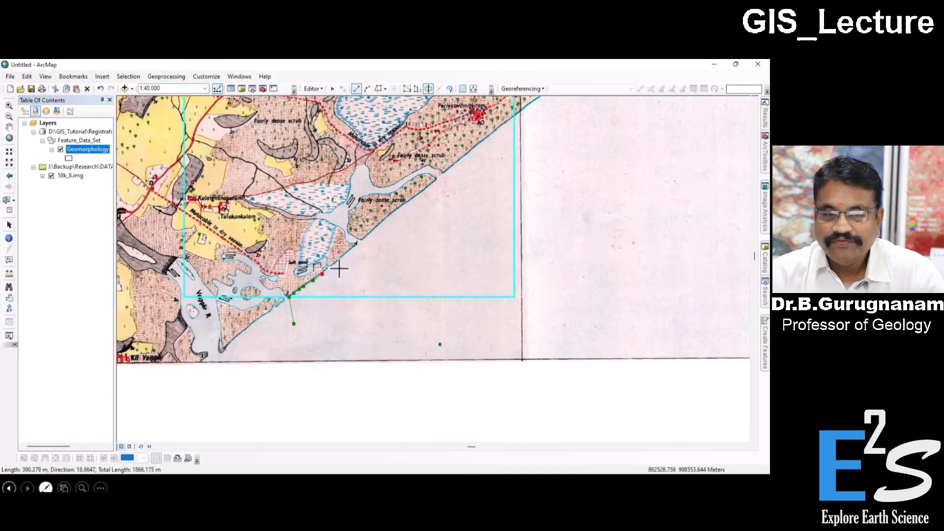
left_click(349, 249)
left_click(359, 245)
left_click(372, 233)
left_click(388, 216)
left_click(408, 200)
left_click(423, 189)
left_click(434, 181)
left_click(445, 172)
left_click(457, 164)
left_click(469, 152)
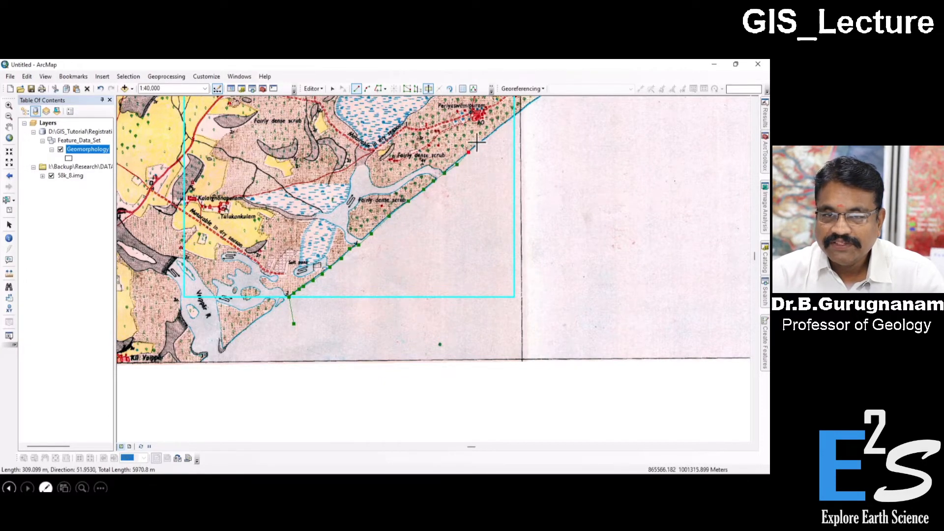
left_click(486, 139)
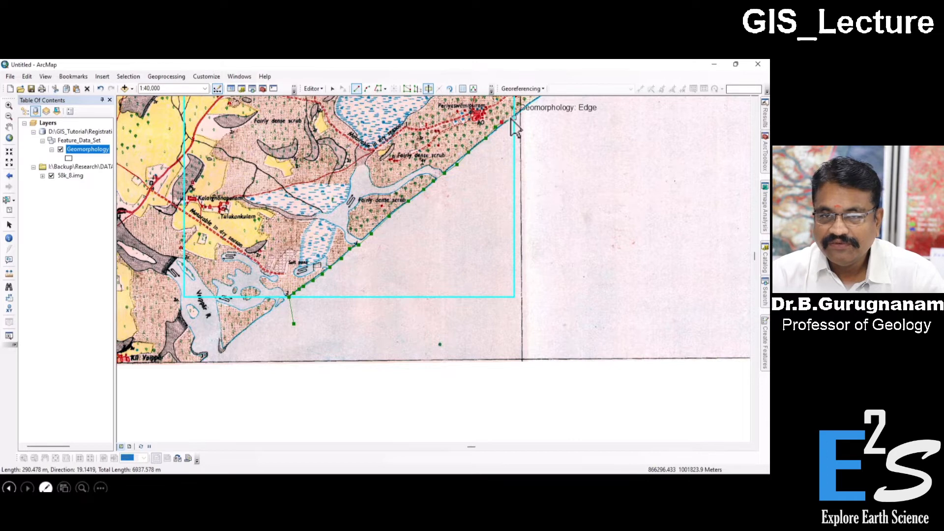
left_click(514, 116)
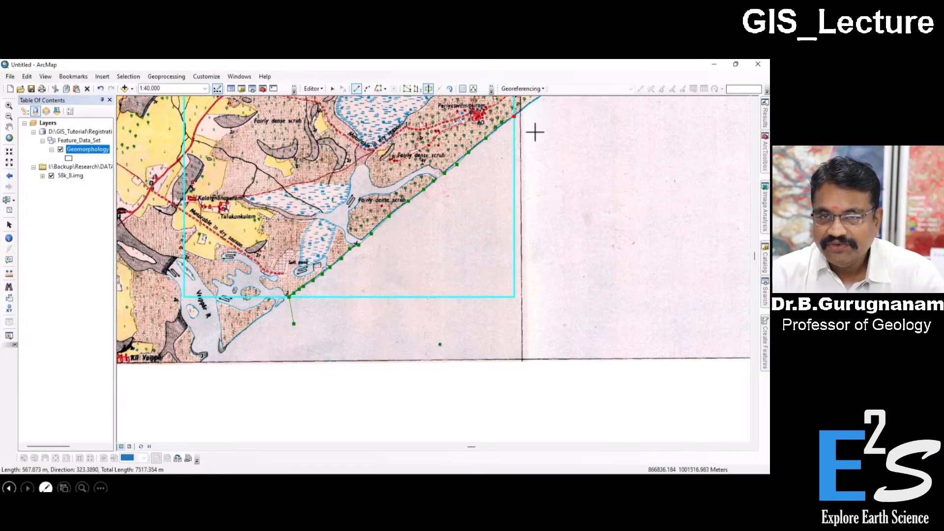
double_click(546, 118)
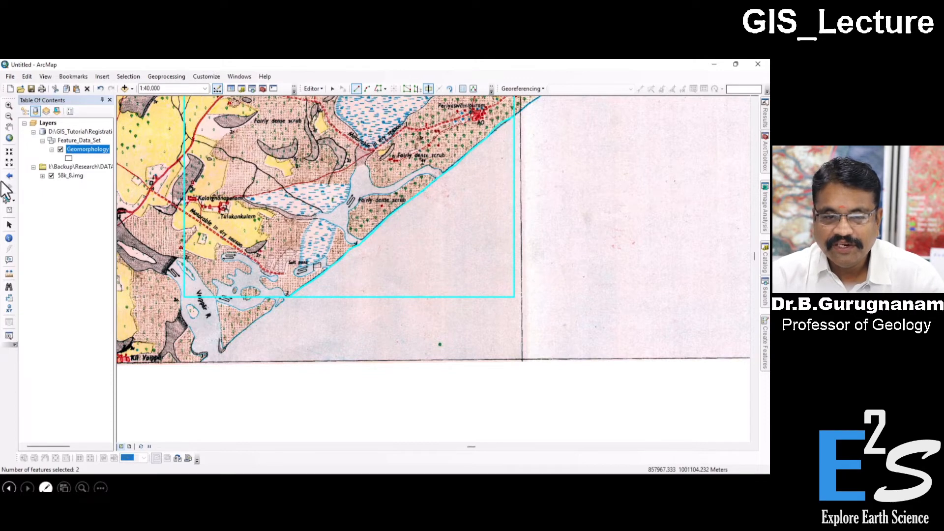
Step: Clear the selection, select the seaward Geomorphology polygon, and open the attribute table to check its record against the map
left_click(9, 211)
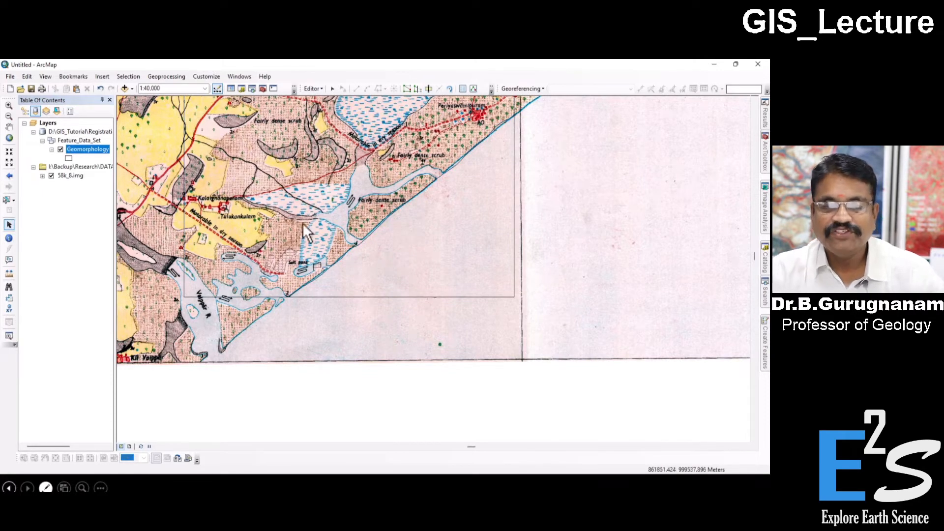
left_click(7, 200)
left_click(402, 247)
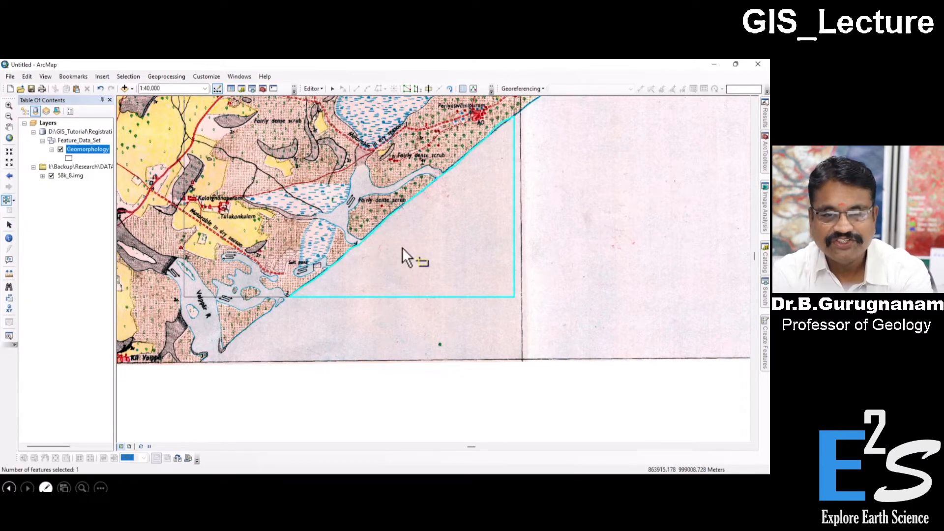
right_click(85, 148)
left_click(113, 176)
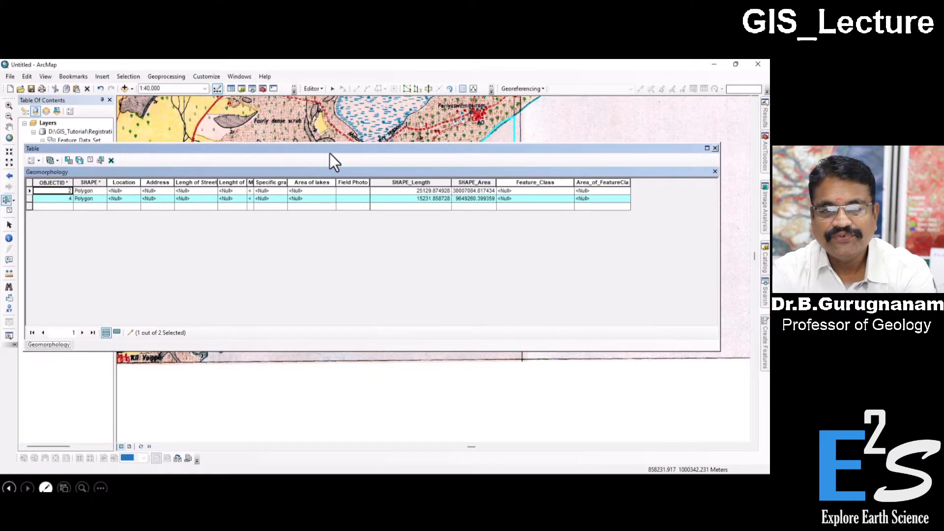
left_click_drag(329, 149, 441, 270)
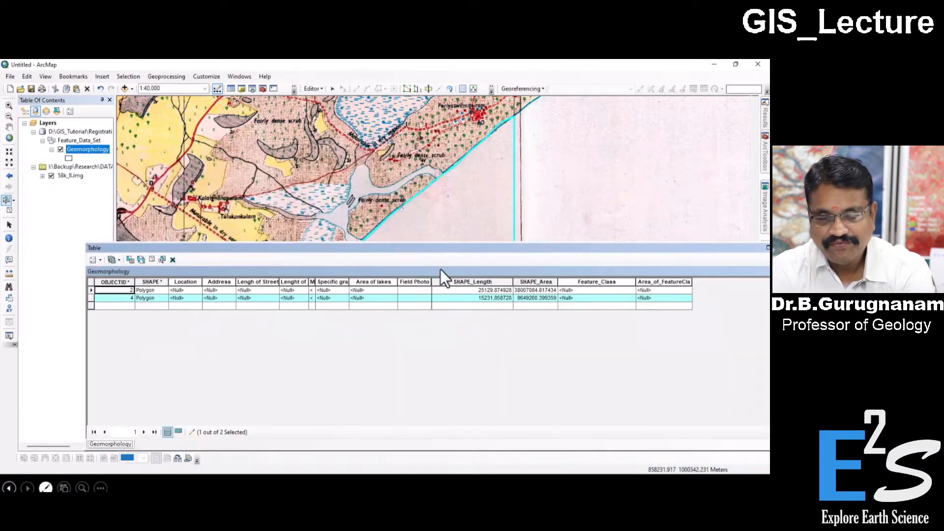
left_click(428, 217)
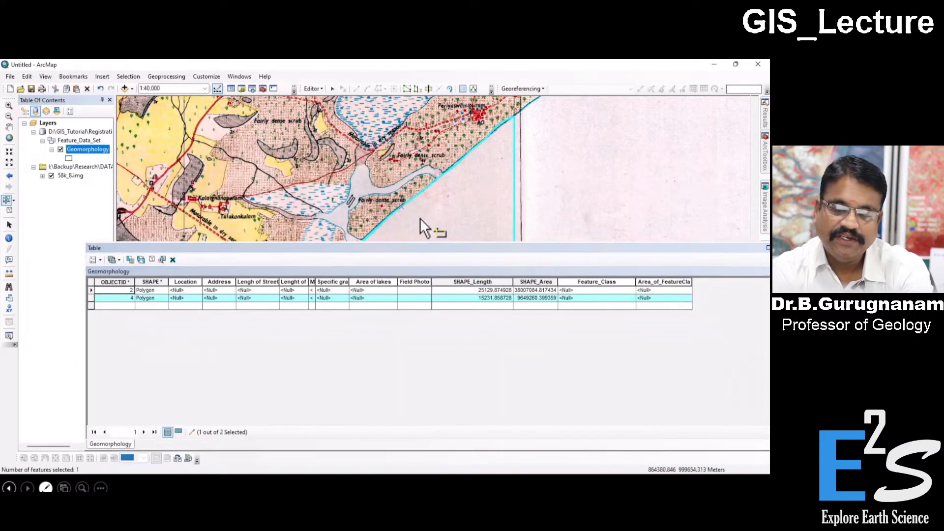
Step: Highlight the two Geomorphology records in turn to match the landward and seaward polygons, and close the table
left_click(91, 291)
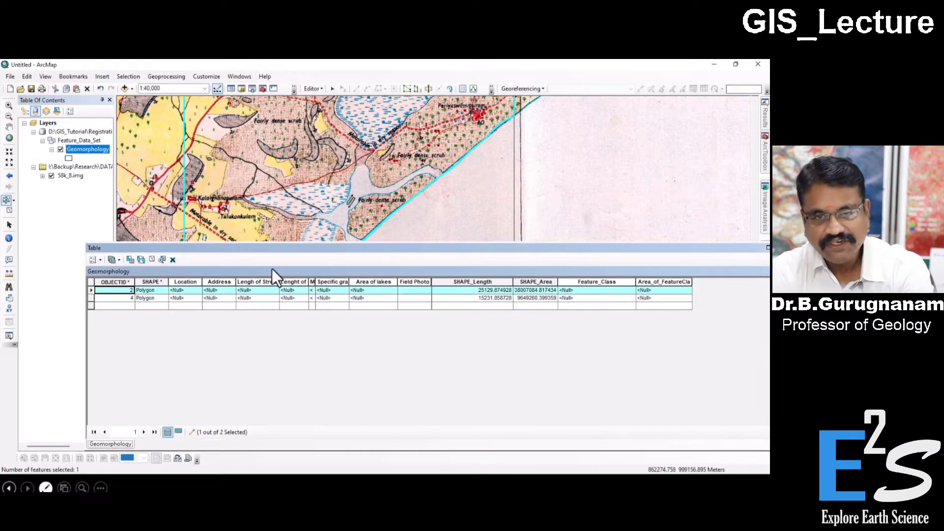
left_click(90, 298)
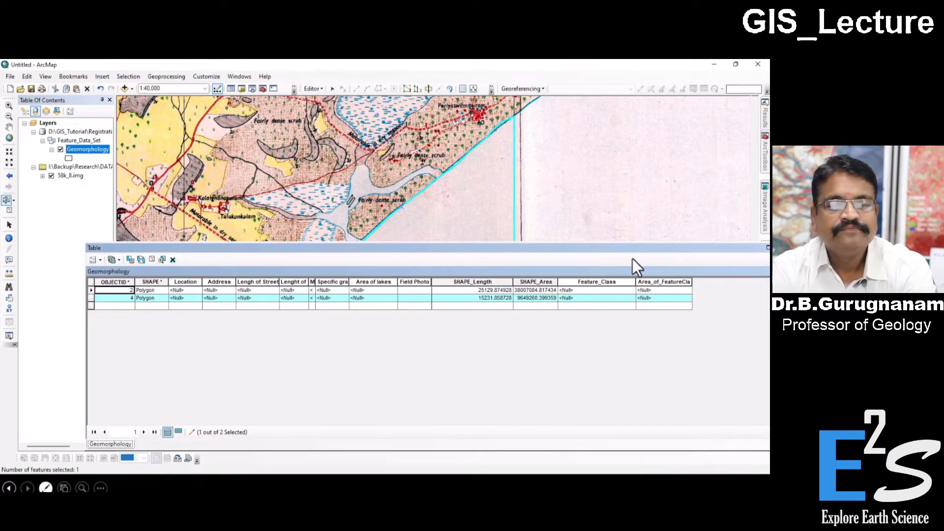
left_click(91, 290)
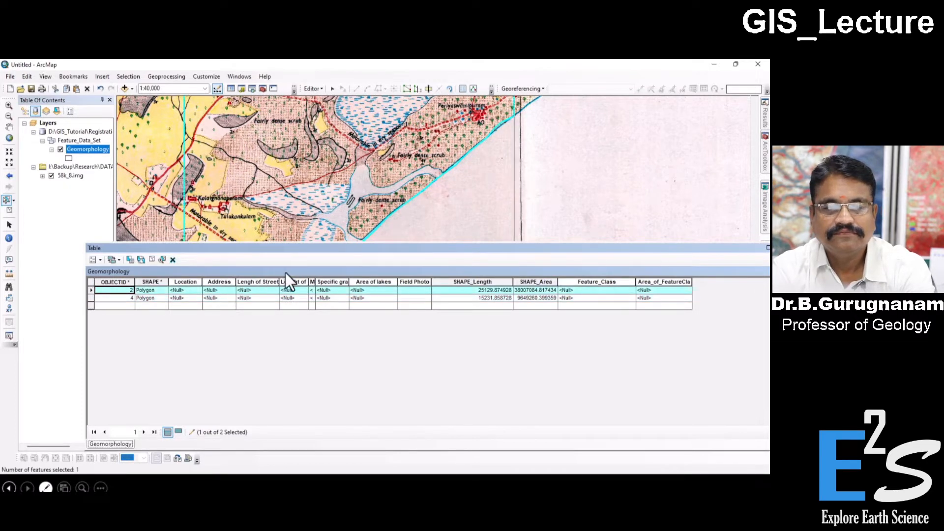
left_click_drag(315, 246, 578, 233)
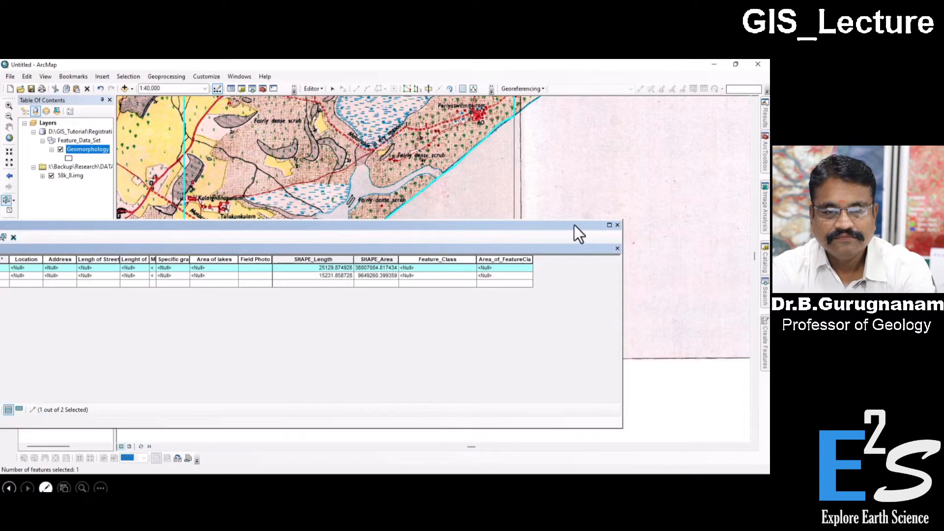
left_click(618, 225)
Step: Select the landward Geomorphology polygon for editing and activate Cut Polygons
scroll(512, 301, "down", 2)
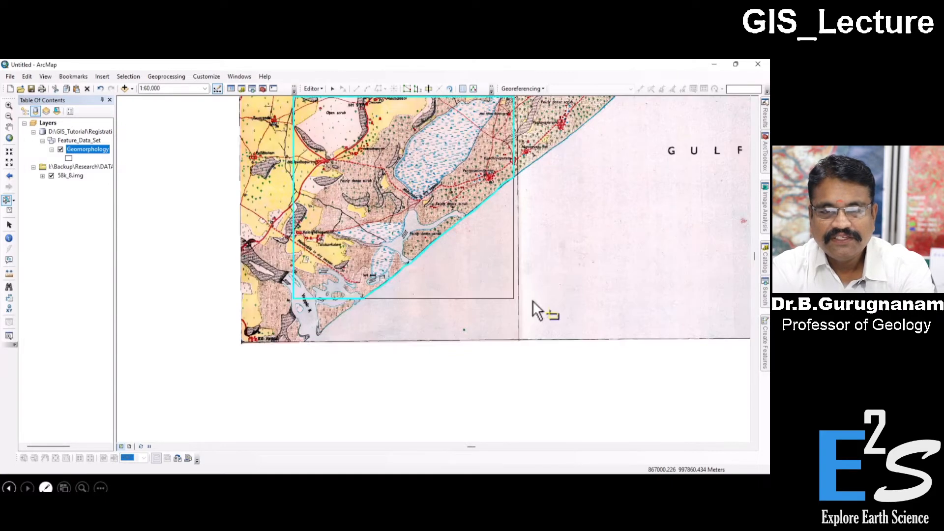
left_click_drag(582, 239, 563, 279)
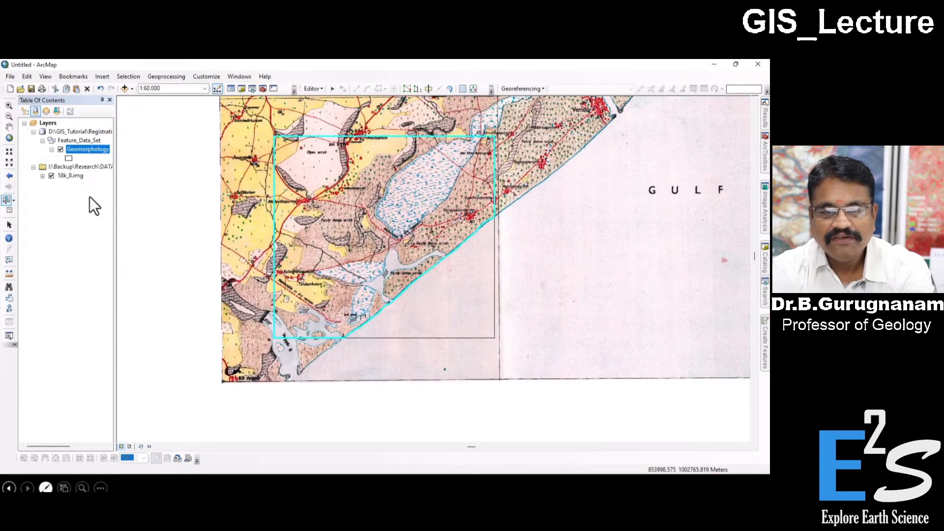
left_click(9, 225)
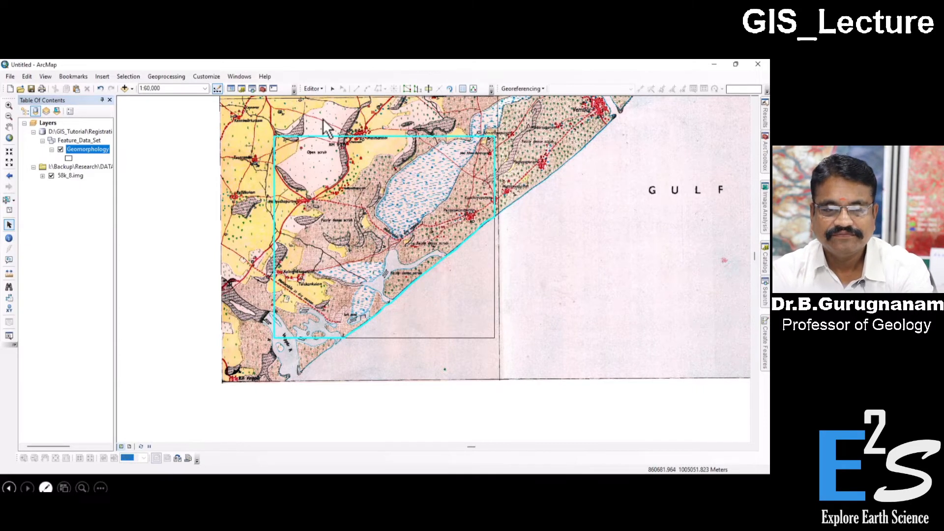
left_click(332, 89)
left_click(443, 313)
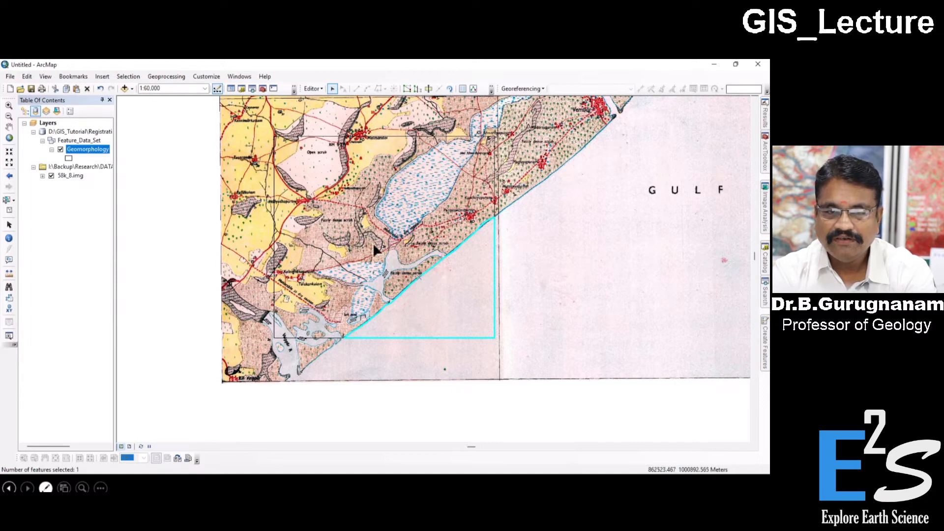
left_click(364, 233)
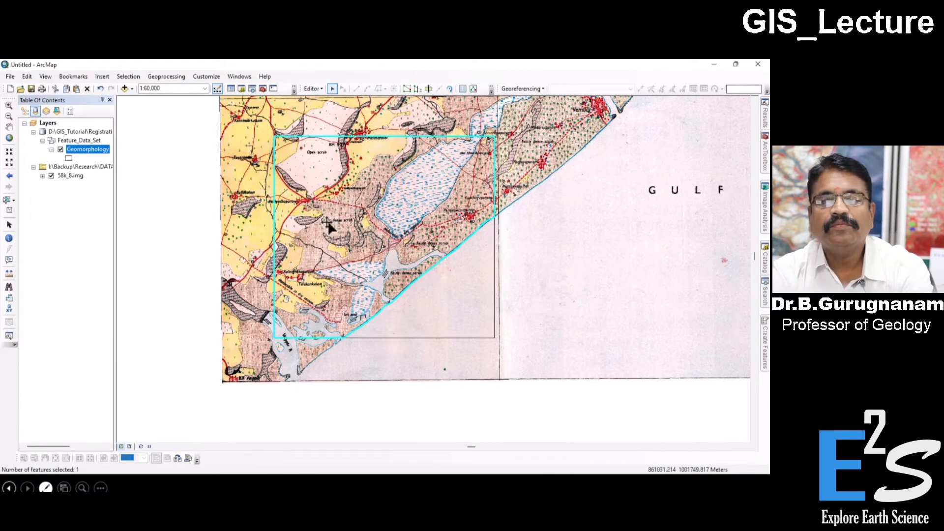
left_click(432, 91)
Step: Cut the landward polygon along the branching creek's bank east of the Vaippar River, starting and ending south of the rectangle's southern edge
scroll(337, 328, "up", 2)
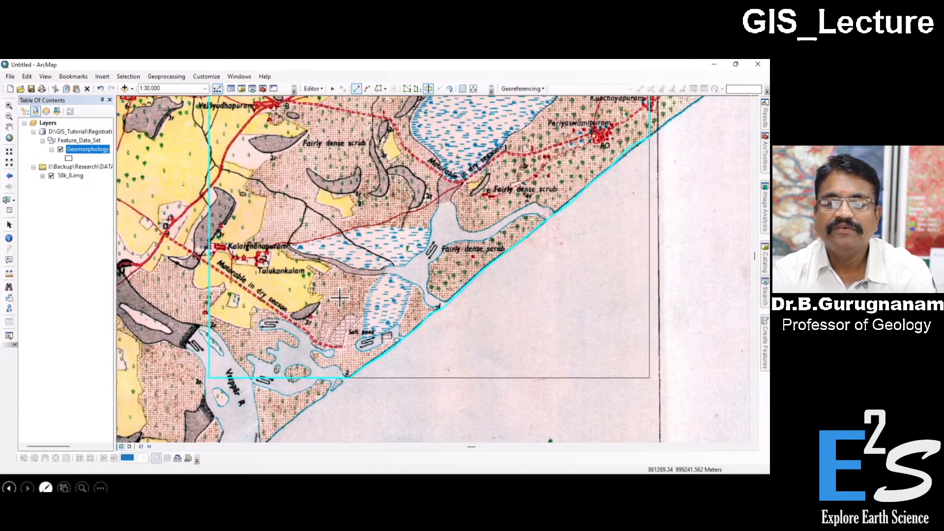
scroll(339, 298, "up", 1)
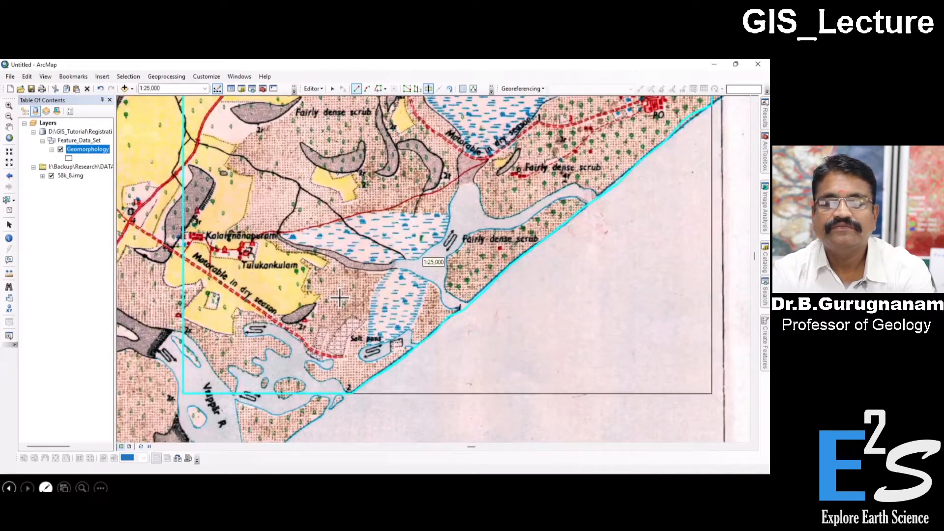
left_click(363, 425)
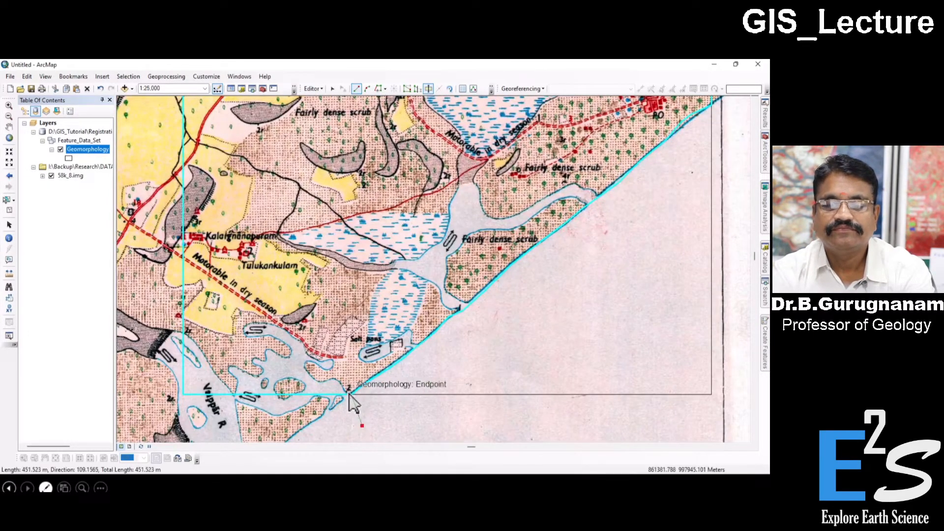
left_click(346, 393)
left_click(336, 378)
left_click(323, 380)
left_click(316, 379)
left_click(310, 373)
left_click(307, 365)
left_click(308, 361)
left_click(320, 364)
left_click(326, 370)
left_click(335, 366)
left_click(332, 359)
left_click(321, 359)
left_click(314, 357)
left_click(309, 351)
left_click(305, 345)
left_click(299, 339)
left_click(291, 336)
left_click(283, 330)
left_click(273, 324)
left_click(260, 324)
left_click(251, 324)
left_click(245, 330)
left_click(259, 338)
left_click(270, 337)
left_click(279, 338)
left_click(289, 344)
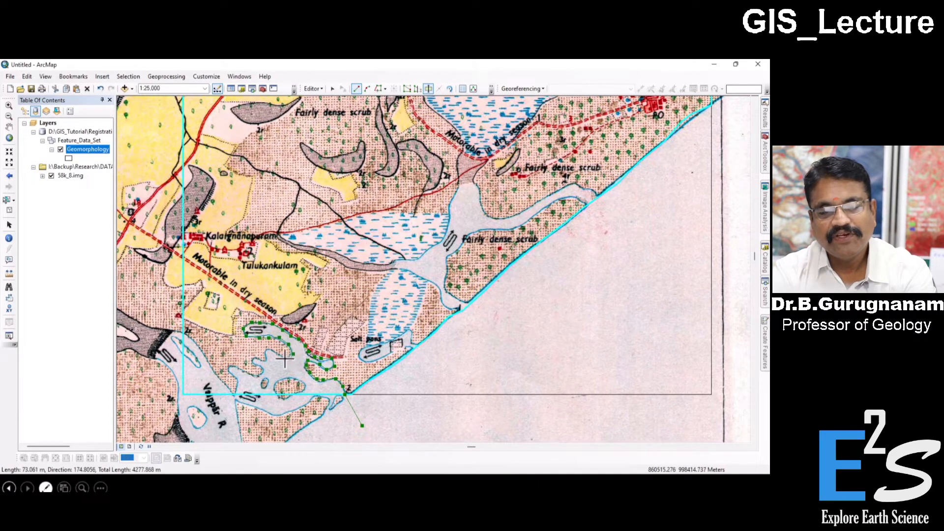
left_click(261, 374)
left_click(236, 366)
left_click(237, 377)
left_click(239, 385)
left_click(236, 394)
double_click(229, 410)
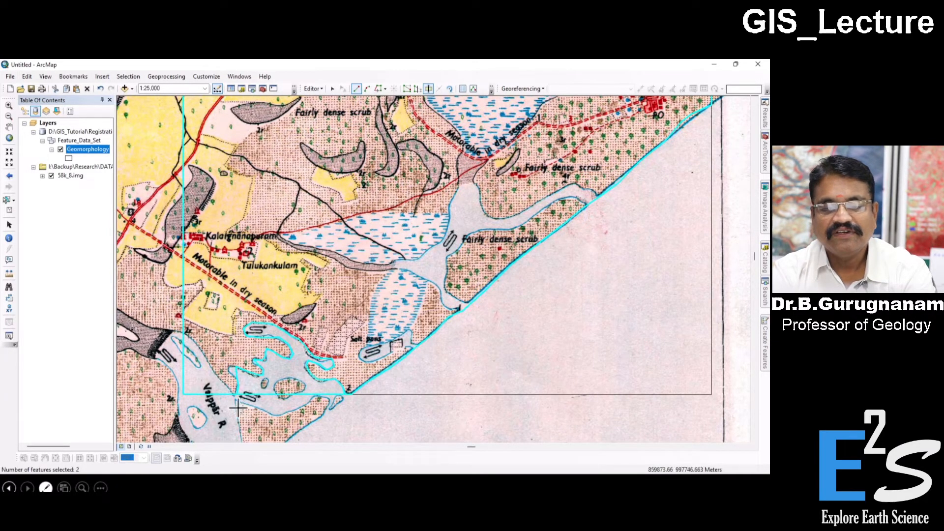
Step: Cut the landward polygon along the Vaippar River's northeast bank, tracing from below the rectangle's southern edge to beyond its western edge
left_click(218, 415)
left_click(236, 394)
left_click(228, 395)
double_click(224, 386)
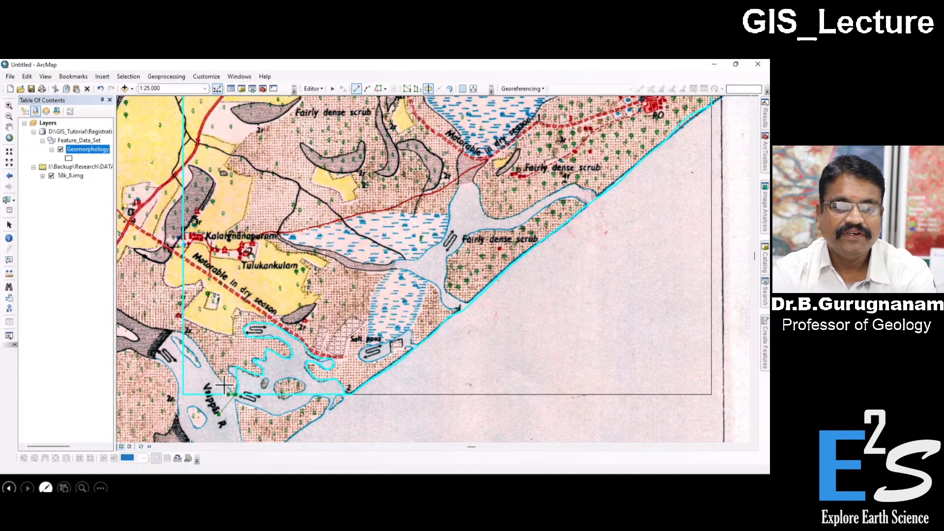
left_click(221, 379)
left_click(215, 371)
left_click(212, 364)
left_click(210, 360)
left_click(206, 349)
left_click(200, 343)
left_click(193, 336)
double_click(167, 328)
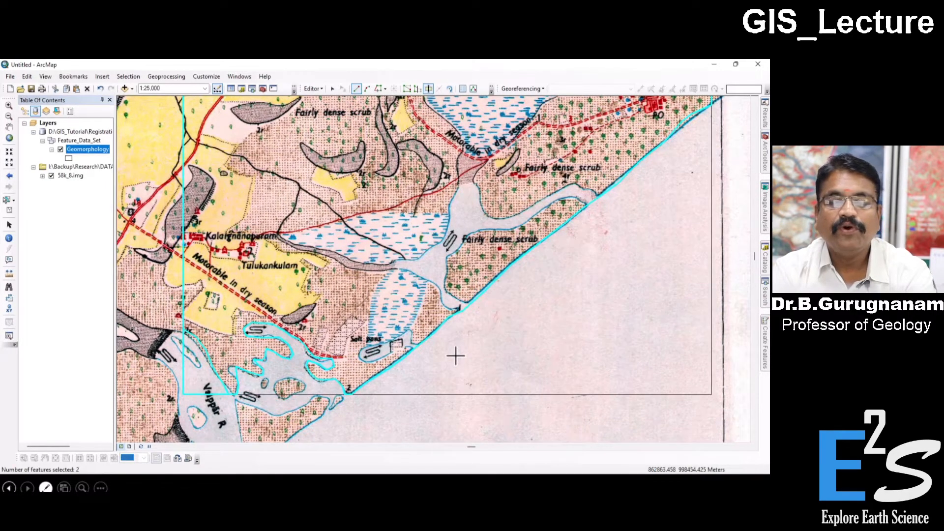
Step: Cut the landward polygon along the inland bank of the coastal creek around Fairly dense scrub, from its southern mouth to its northeastern mouth
left_click(508, 330)
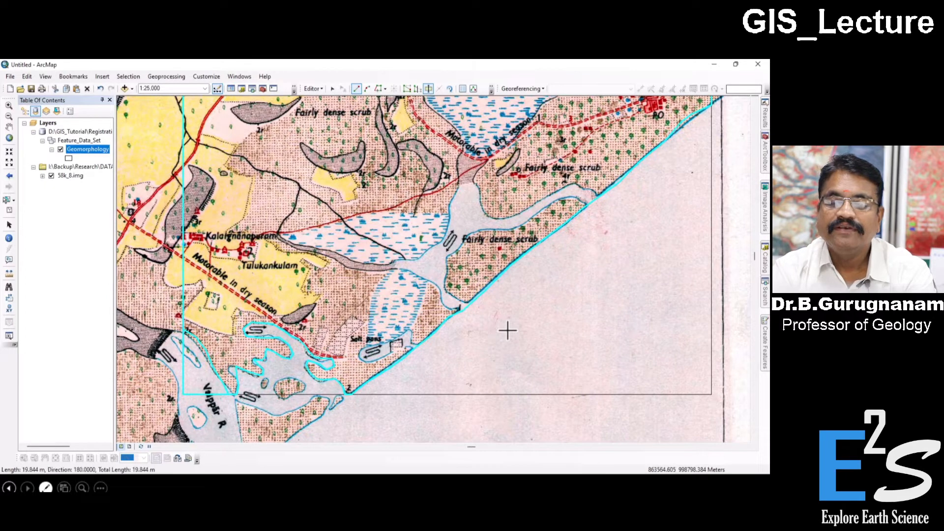
left_click(462, 311)
left_click(450, 308)
left_click(434, 301)
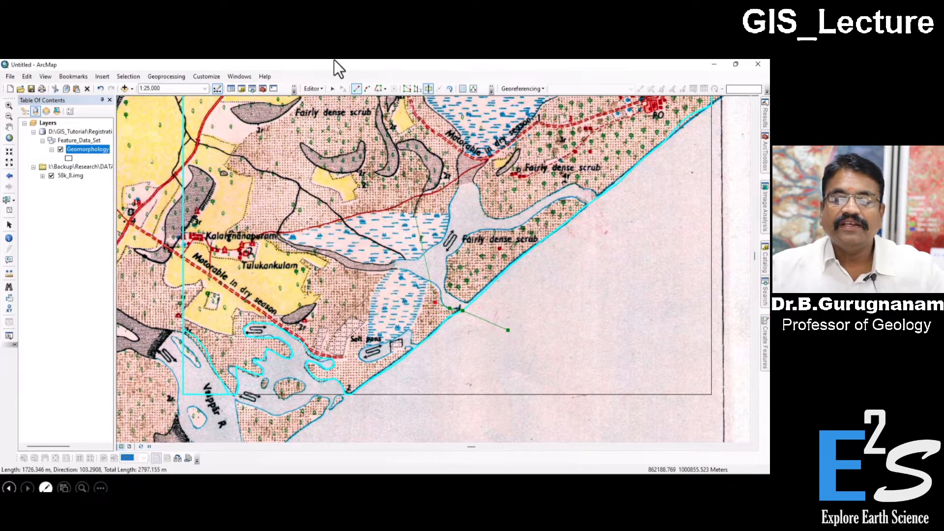
left_click(438, 284)
left_click(420, 277)
left_click(411, 274)
left_click(399, 267)
left_click(394, 260)
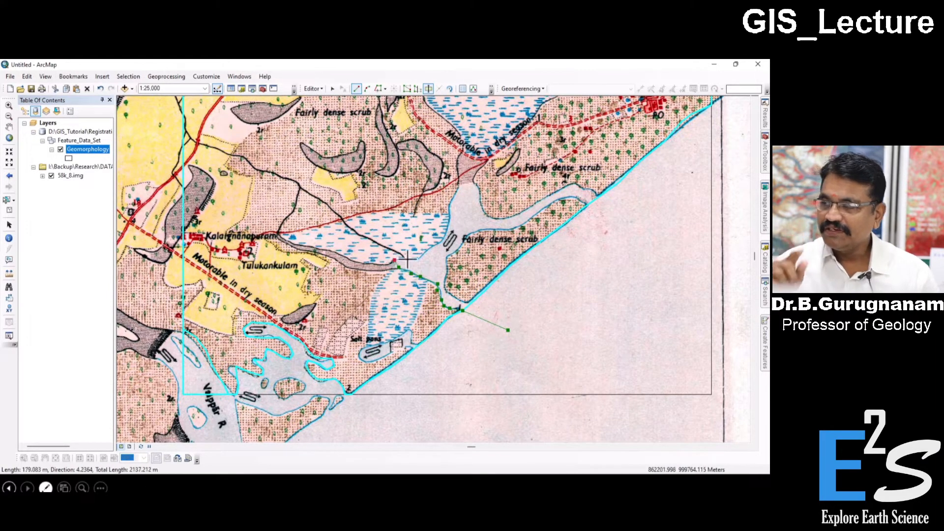
left_click(420, 257)
left_click(438, 244)
left_click(449, 226)
left_click(450, 213)
left_click(455, 197)
left_click(458, 188)
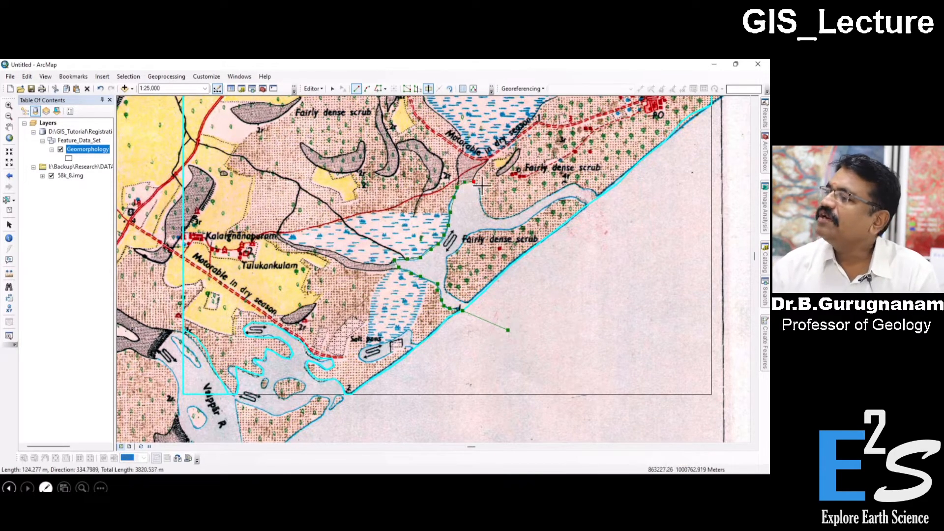
left_click(481, 209)
left_click(487, 214)
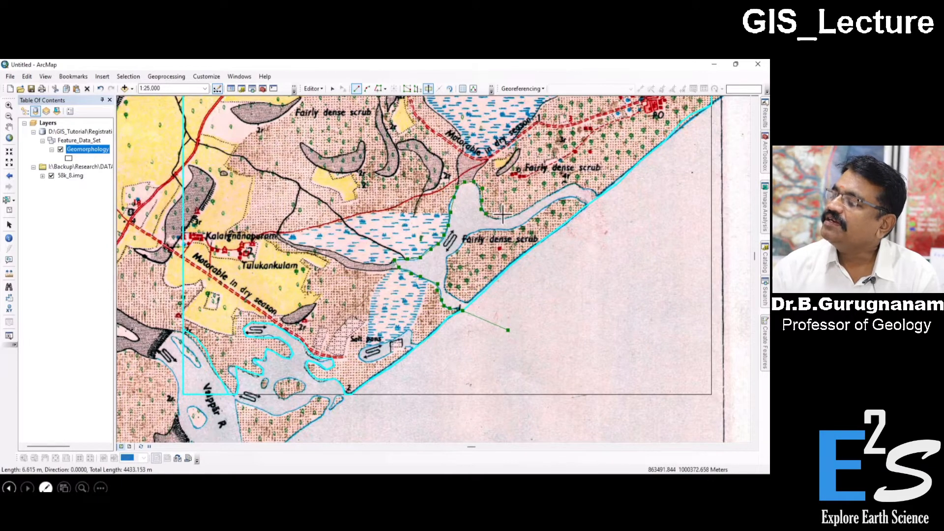
left_click(515, 213)
left_click(535, 203)
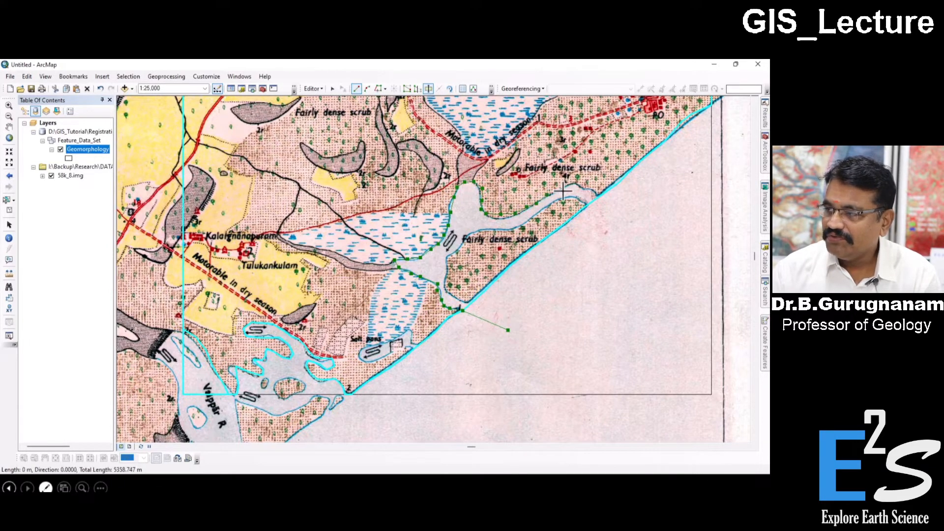
left_click(593, 190)
left_click(599, 195)
key("F2")
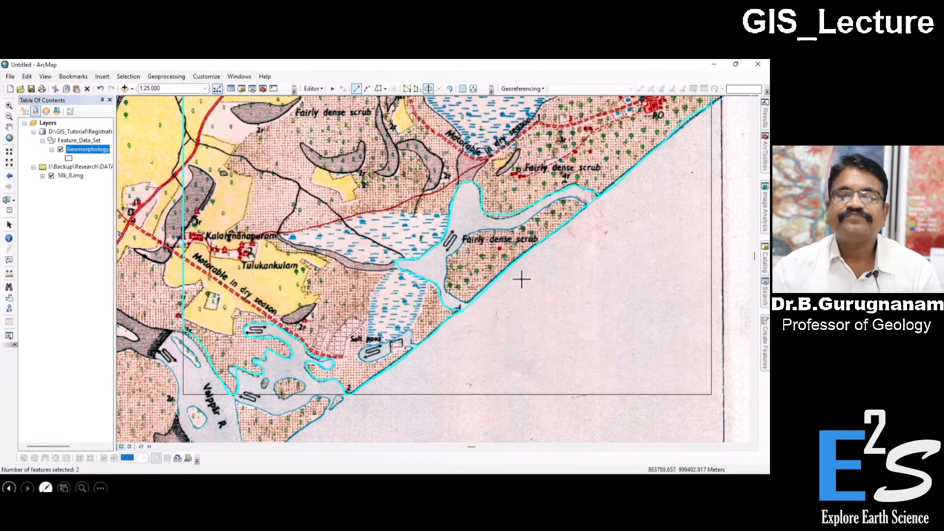
Step: Cut the coastal creek polygon along its seaward bank, separating the Fairly dense scrub strip between the creek and the coast
left_click(472, 301)
left_click(458, 298)
left_click(445, 293)
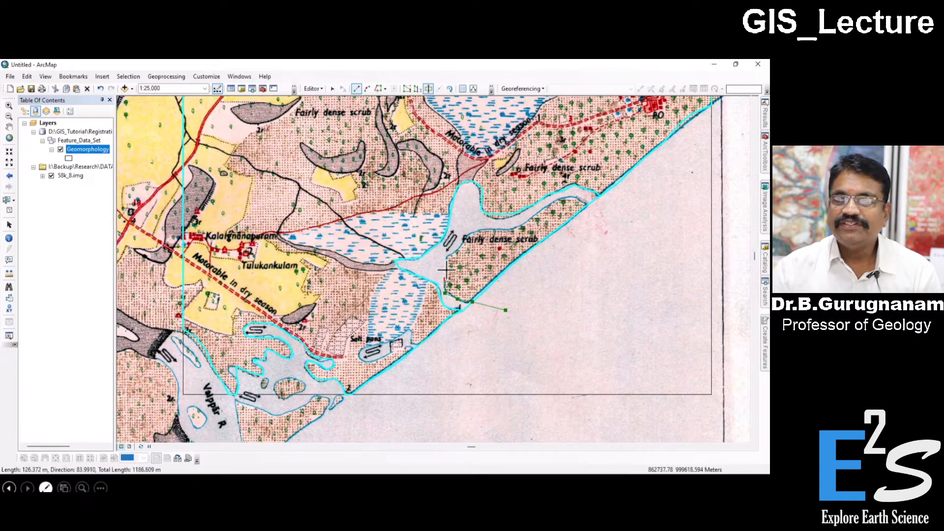
left_click(458, 251)
left_click(473, 231)
left_click(484, 230)
left_click(503, 227)
left_click(516, 226)
left_click(526, 223)
left_click(536, 216)
left_click(545, 209)
left_click(560, 200)
left_click(572, 198)
left_click(582, 200)
left_click(586, 205)
double_click(608, 220)
Step: Select the newly cut coastal creek, Vaippar-side creek and sea polygons in turn to check their outlines
scroll(556, 298, "up", 2)
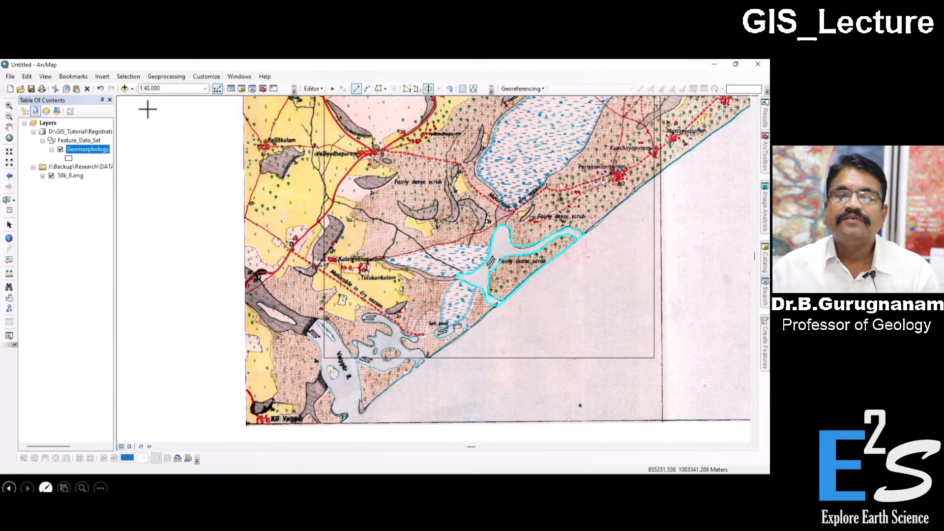
left_click(333, 88)
left_click(505, 259)
left_click(505, 259)
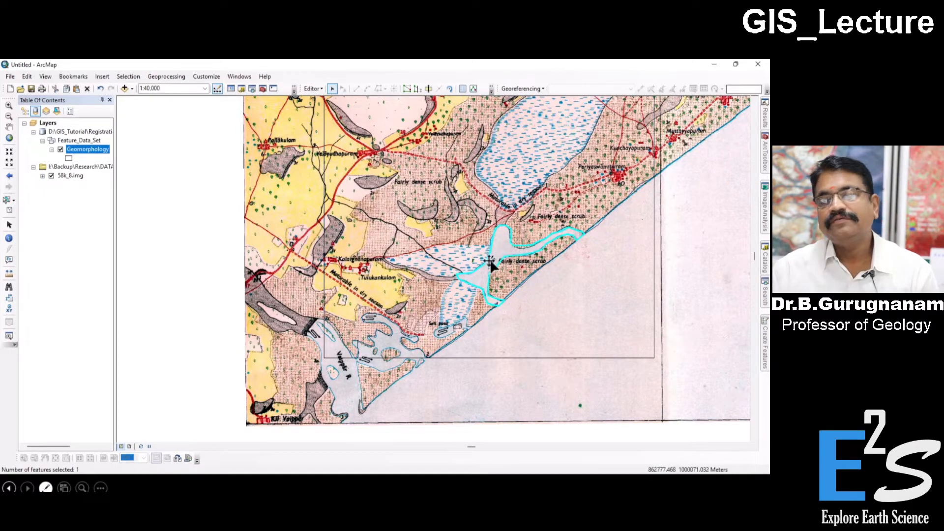
left_click(384, 353)
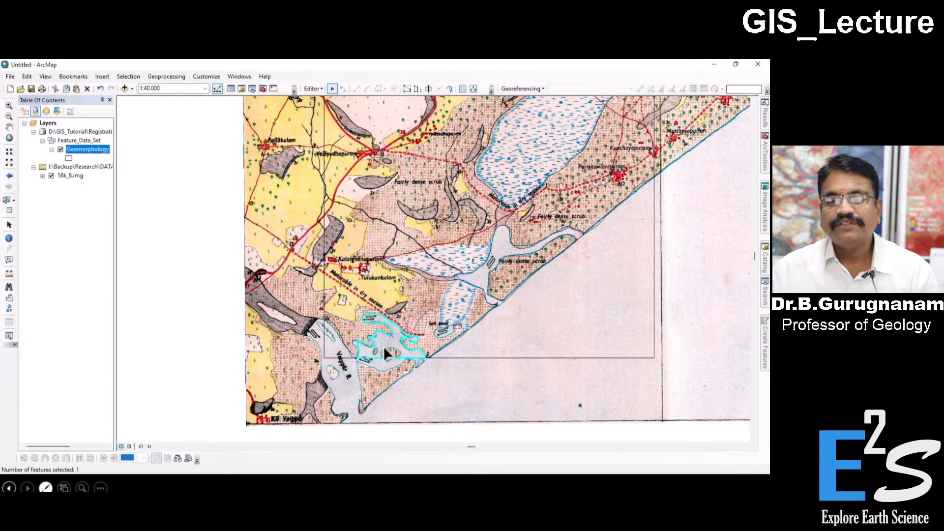
left_click(486, 346)
Step: Cut the landward polygon along the southeast edge of the large marsh, from the coastal creek's head to beyond the rectangle's northern edge
left_click(466, 302)
left_click_drag(610, 199, 589, 281)
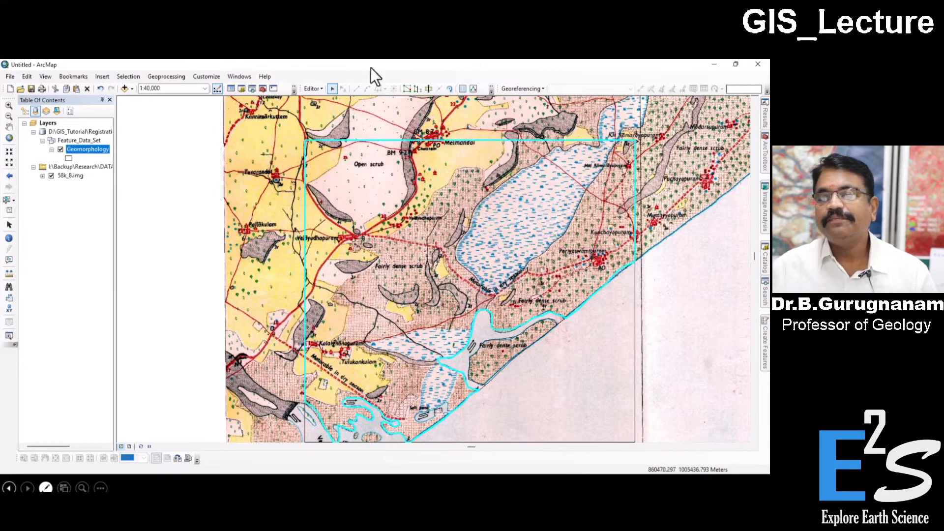
left_click(429, 88)
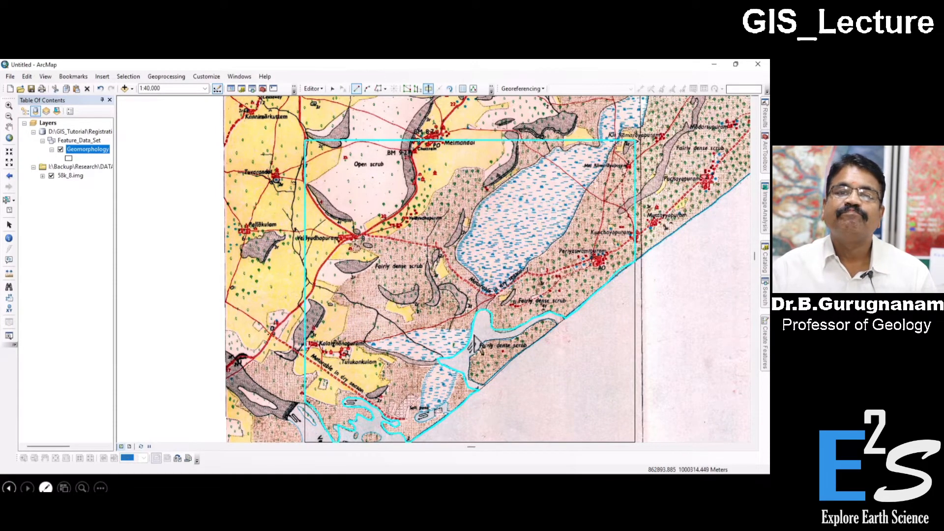
left_click(486, 329)
left_click(487, 310)
left_click(489, 301)
left_click(499, 295)
left_click(512, 290)
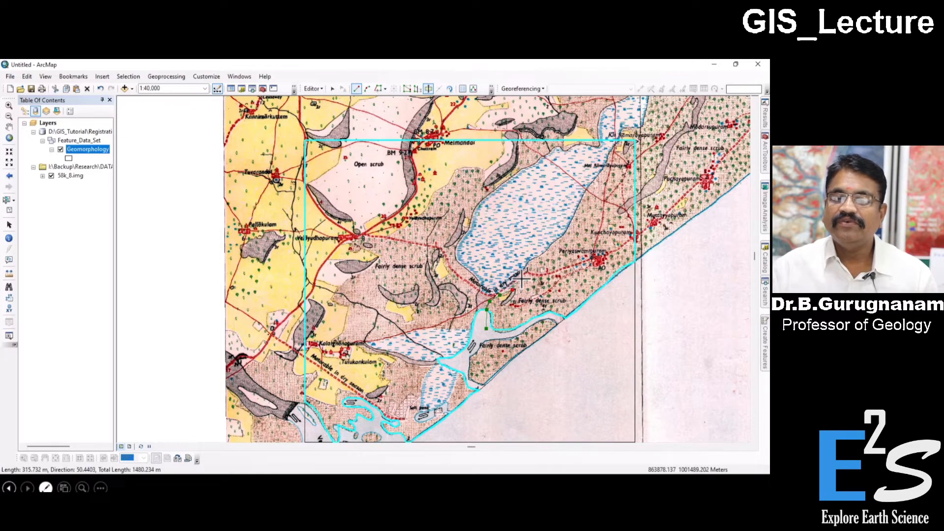
left_click(517, 273)
left_click(529, 265)
left_click(533, 257)
left_click(547, 254)
left_click(554, 244)
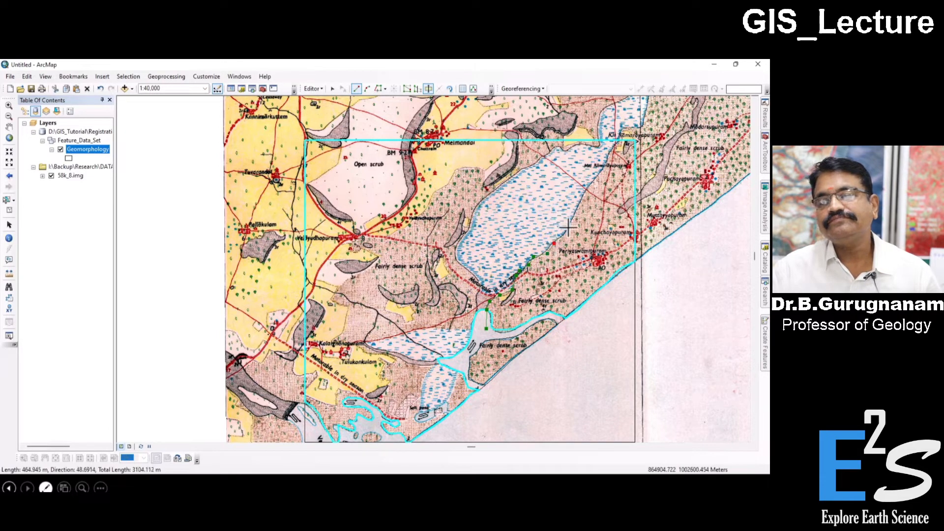
left_click(591, 181)
left_click(614, 141)
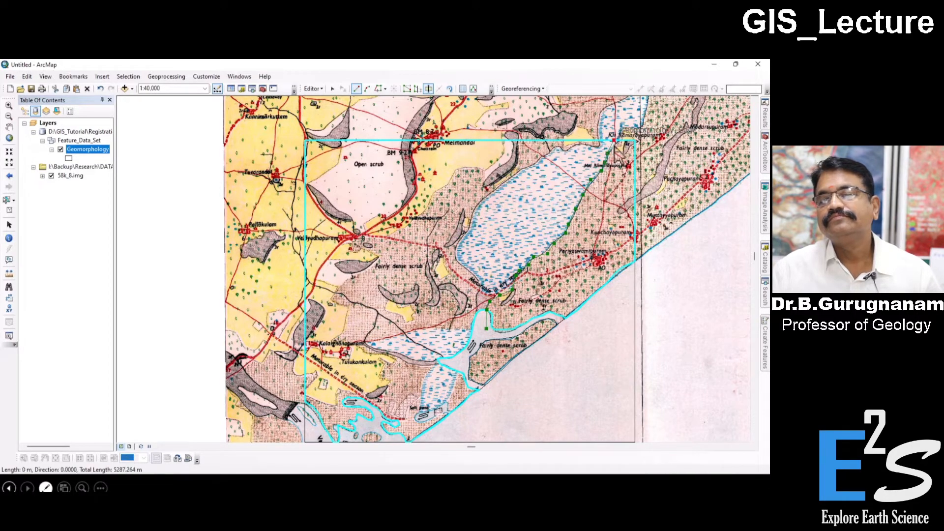
double_click(622, 145)
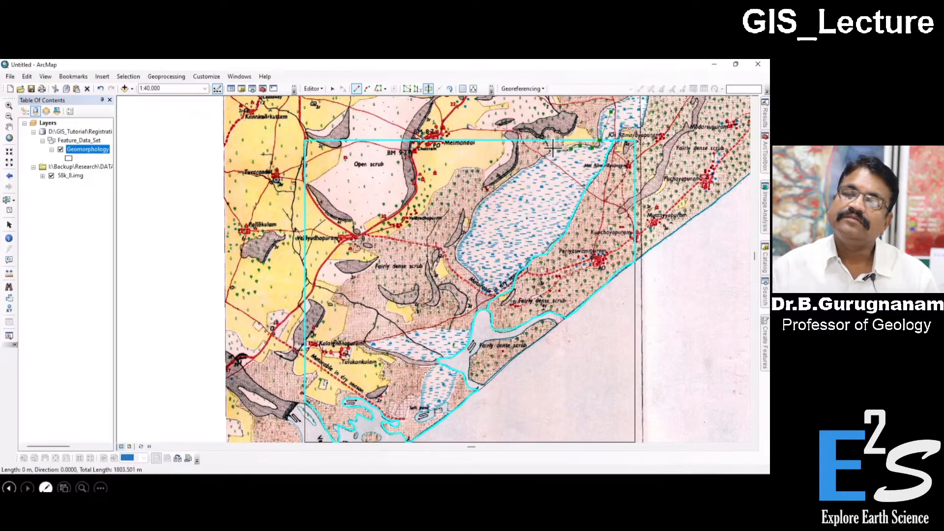
Step: Cut the landward polygon along the northwest edge of the large marsh, from the rectangle's northern edge down to the creek's head
left_click(531, 164)
left_click(515, 175)
left_click(503, 183)
left_click(477, 207)
left_click(474, 220)
left_click(468, 230)
left_click(460, 240)
left_click(457, 252)
left_click(456, 262)
left_click(478, 283)
left_click(482, 292)
left_click(476, 302)
double_click(477, 315)
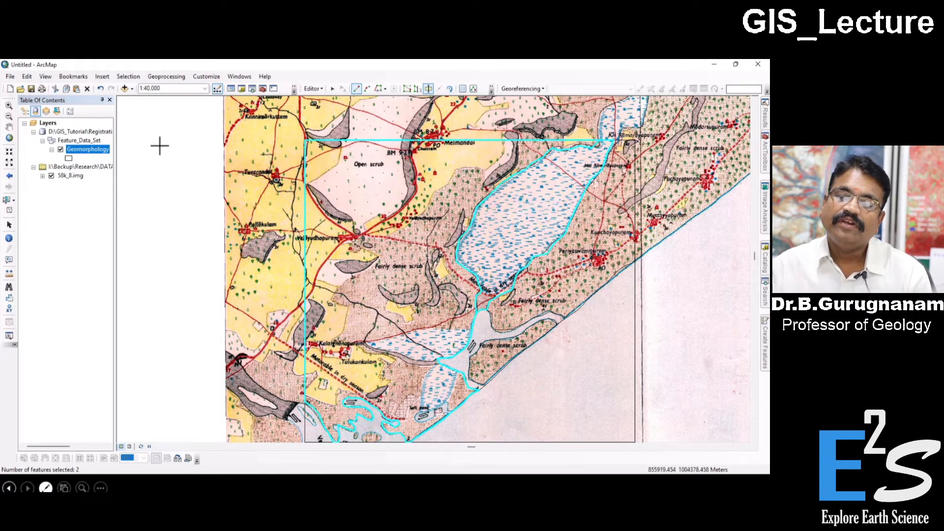
Step: Cut the polygon west of the marsh along the scrub boundary, from beyond the western edge past Tulukankulam and Velayudhapuram to beyond the northern edge near Melmandai
left_click(333, 88)
left_click(204, 192)
left_click(417, 257)
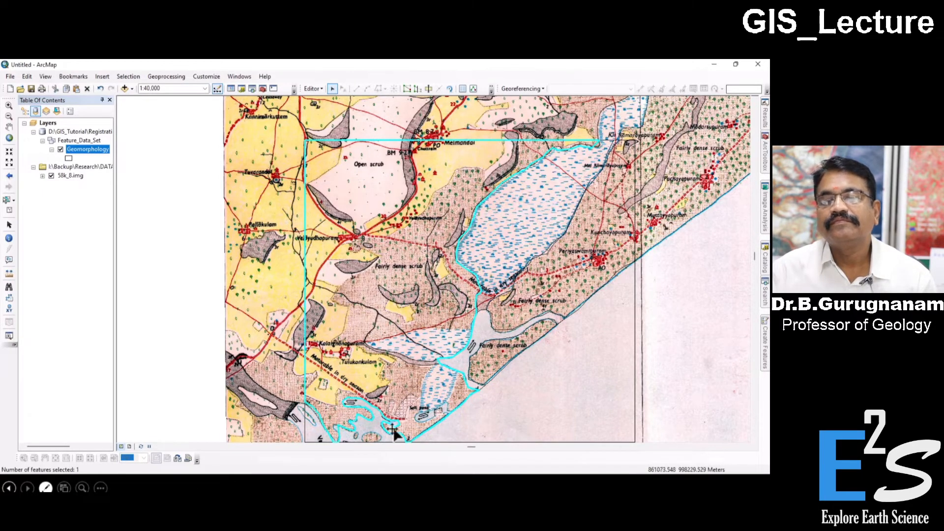
scroll(350, 423, "down", 2)
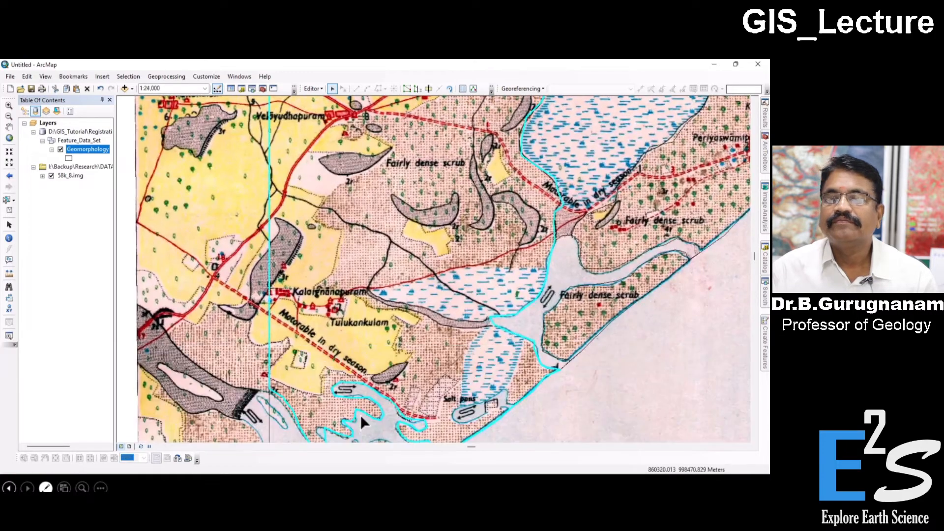
left_click(427, 90)
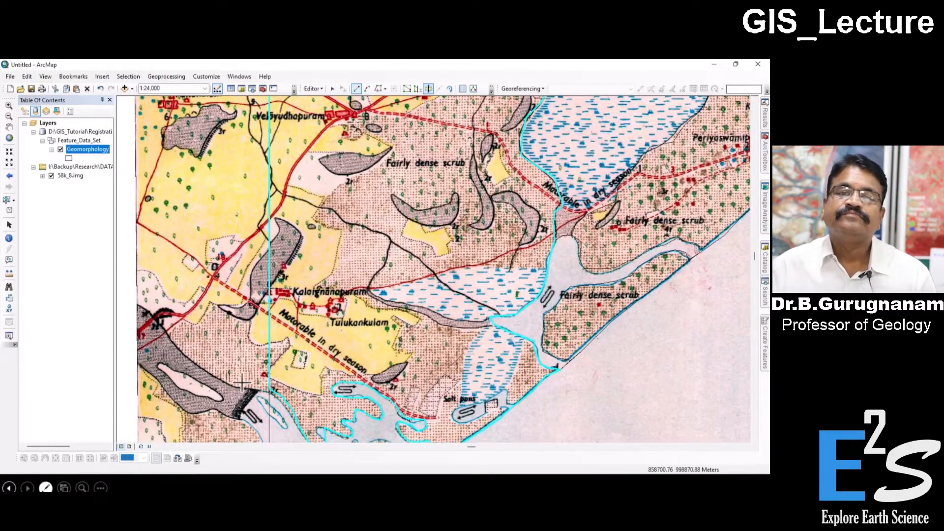
left_click(217, 362)
left_click(270, 378)
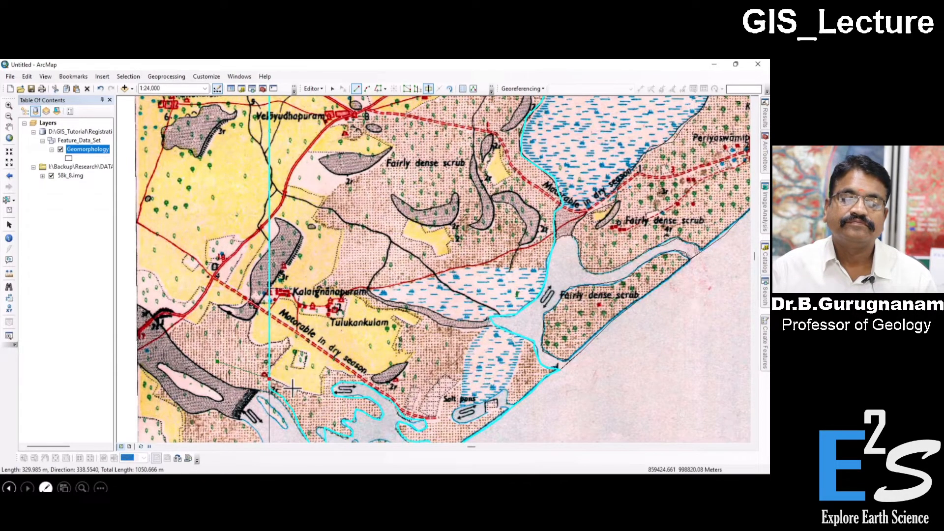
left_click(319, 394)
left_click(321, 370)
left_click(341, 374)
left_click(372, 375)
left_click(386, 370)
left_click(404, 362)
left_click(413, 353)
left_click(399, 349)
left_click(393, 343)
left_click(394, 322)
left_click(392, 315)
left_click(402, 318)
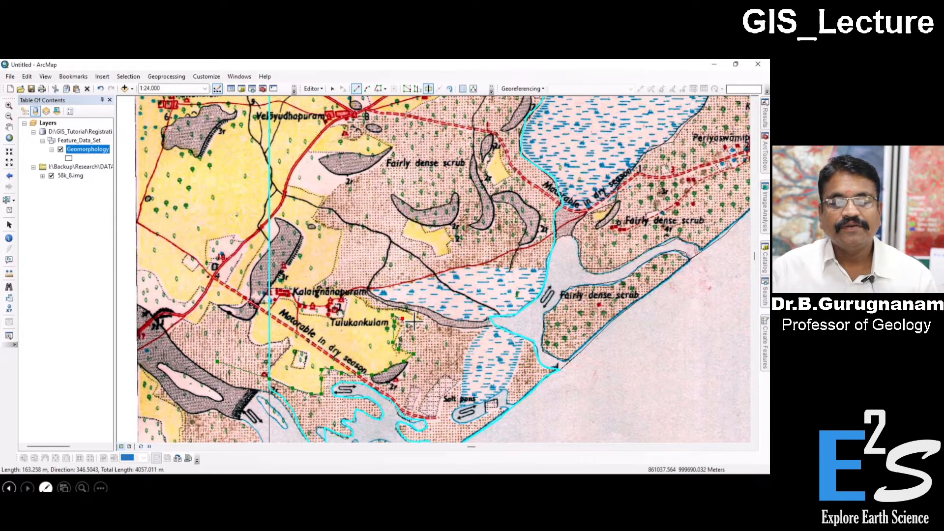
left_click(419, 323)
left_click(419, 313)
left_click(406, 310)
left_click(384, 308)
left_click(368, 306)
left_click(351, 294)
left_click(343, 299)
left_click(331, 302)
left_click(314, 294)
left_click(315, 280)
left_click(323, 276)
left_click(331, 266)
left_click(335, 258)
left_click(340, 231)
left_click(325, 224)
left_click(317, 211)
left_click(320, 196)
left_click(330, 188)
left_click(350, 183)
left_click(364, 177)
left_click(376, 171)
left_click(388, 162)
left_click(392, 152)
left_click(390, 143)
left_click(383, 139)
left_click(371, 135)
left_click(359, 134)
left_click(344, 138)
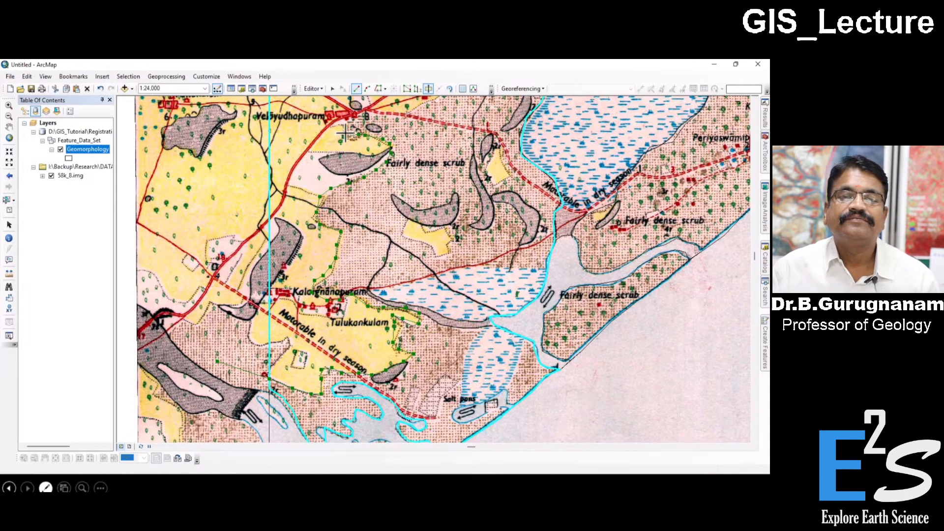
left_click_drag(412, 129, 390, 269)
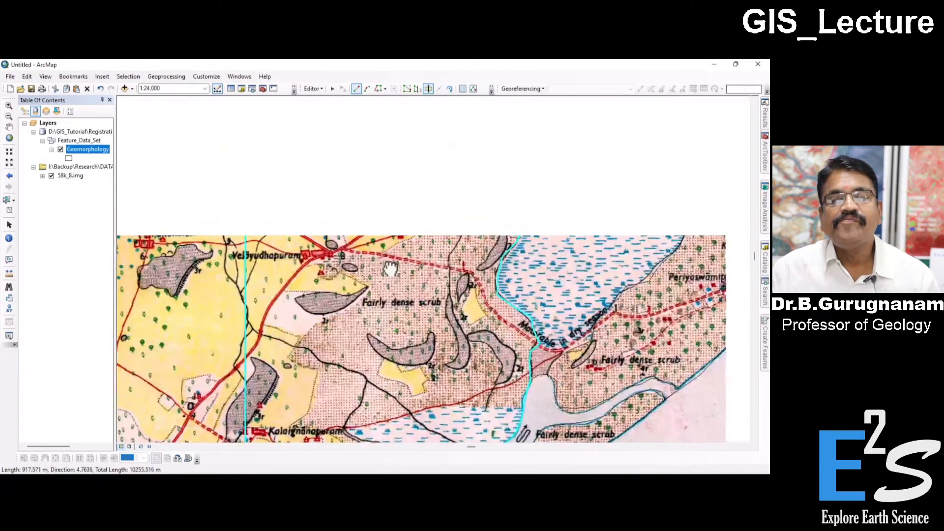
left_click(376, 251)
left_click(393, 250)
left_click(418, 238)
left_click(431, 222)
left_click(443, 204)
left_click(456, 191)
left_click(468, 175)
left_click(477, 164)
left_click(493, 154)
left_click(501, 140)
left_click(514, 139)
left_click(530, 134)
left_click(542, 135)
left_click(562, 133)
left_click(581, 109)
left_click_drag(574, 120, 534, 328)
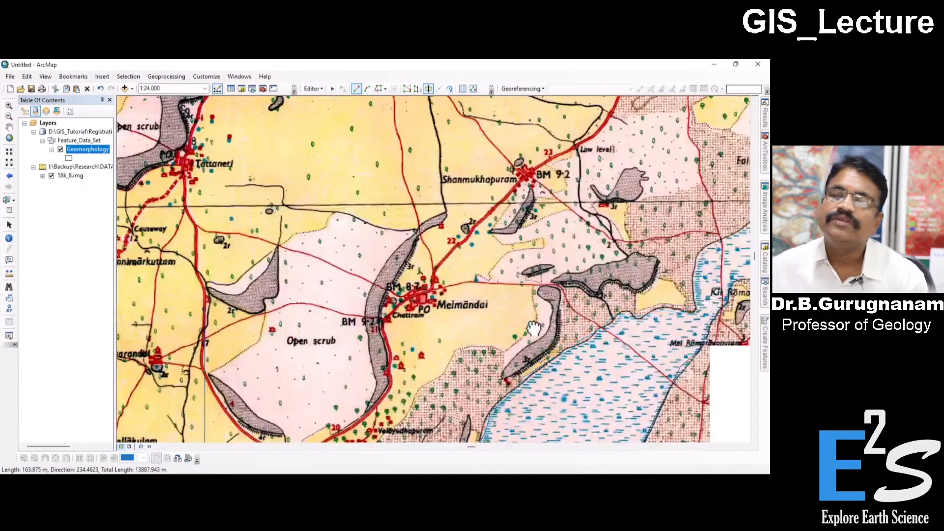
left_click(537, 300)
double_click(514, 272)
Step: Select the scrub, marsh, creek, coastal strip and sea polygons in turn to check their cut outlines
scroll(514, 271, "down", 3)
left_click_drag(697, 389, 600, 257)
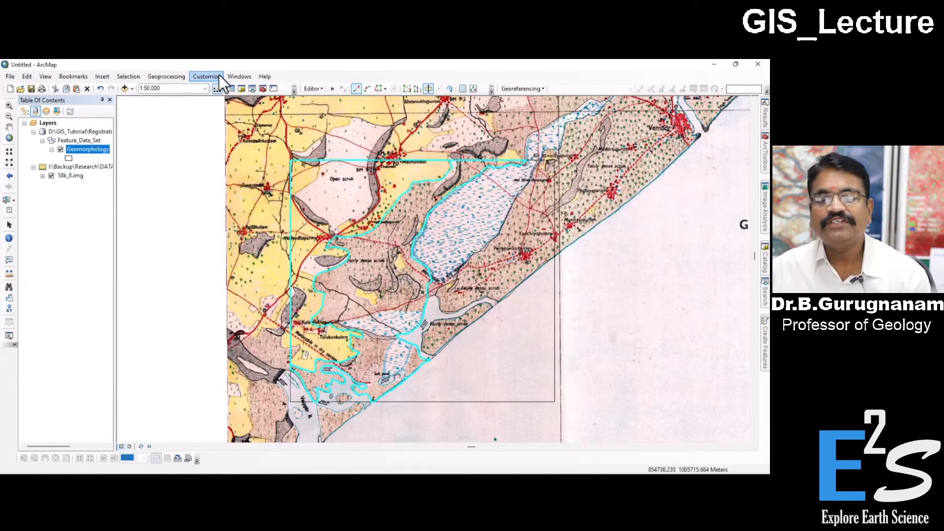
left_click(333, 88)
left_click(651, 341)
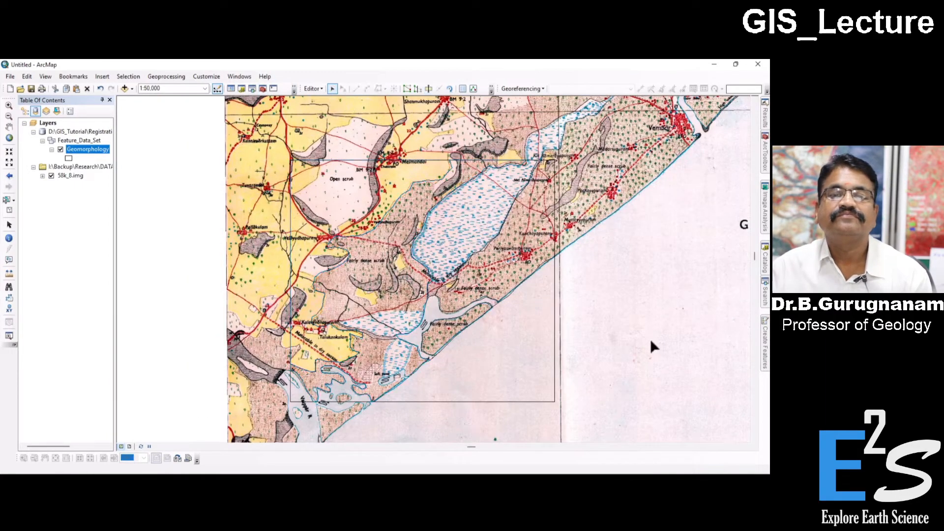
left_click(368, 246)
left_click(435, 272)
left_click(453, 298)
left_click(438, 318)
left_click(397, 358)
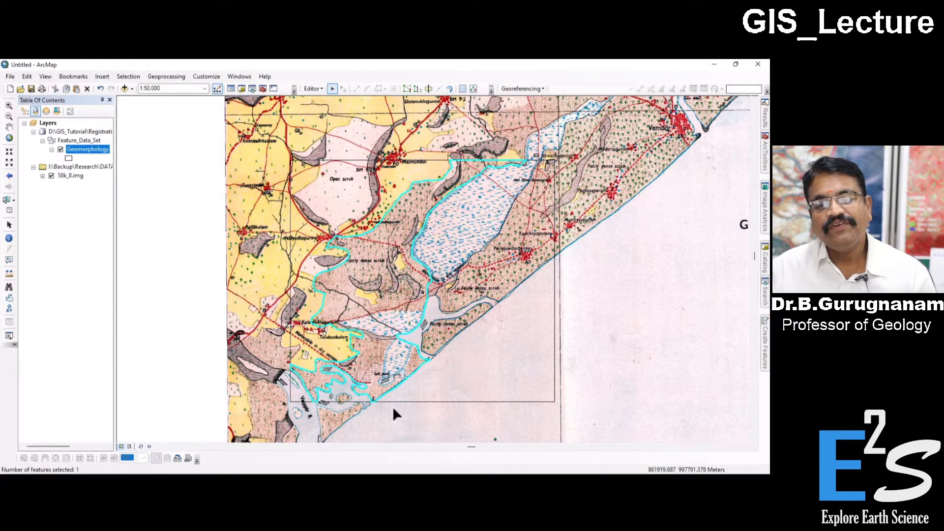
left_click(453, 386)
Step: Clear the selection and view the Geomorphology outlines with 58k_8.img hidden, showing the toposheet again when done
left_click(573, 364)
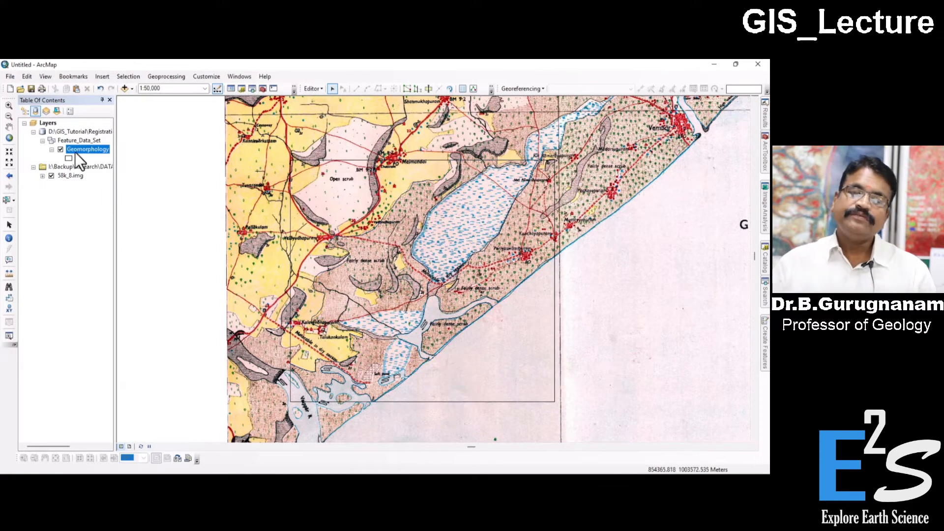
left_click(50, 176)
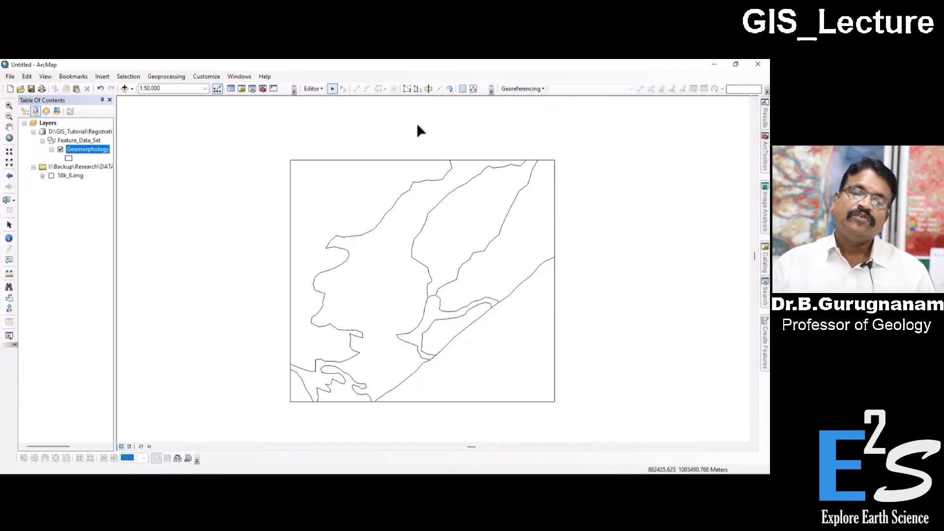
left_click(51, 176)
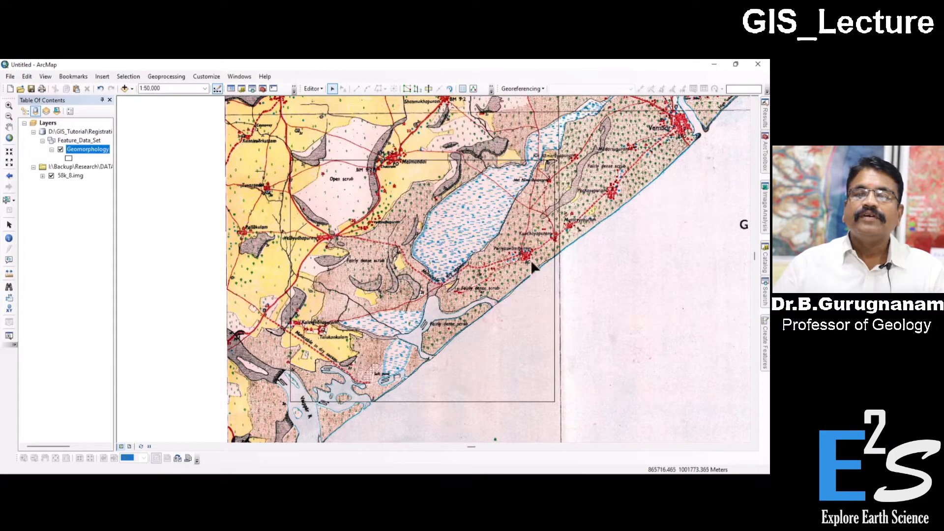
Step: Select the dense scrub polygon and the sea polygon in turn near the creek's northeastern mouth to examine their shared coastline against the toposheet
scroll(530, 259, "up", 4)
scroll(509, 318, "up", 8)
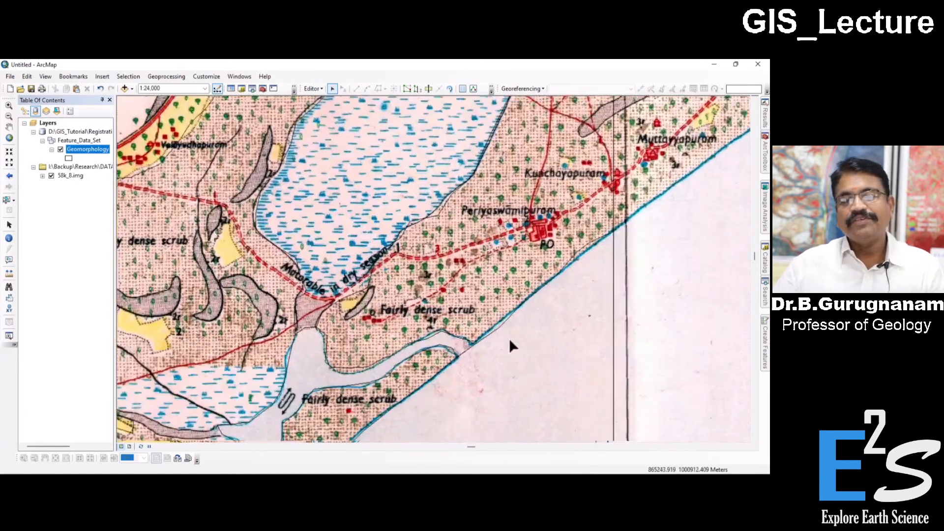
scroll(507, 354, "down", 1)
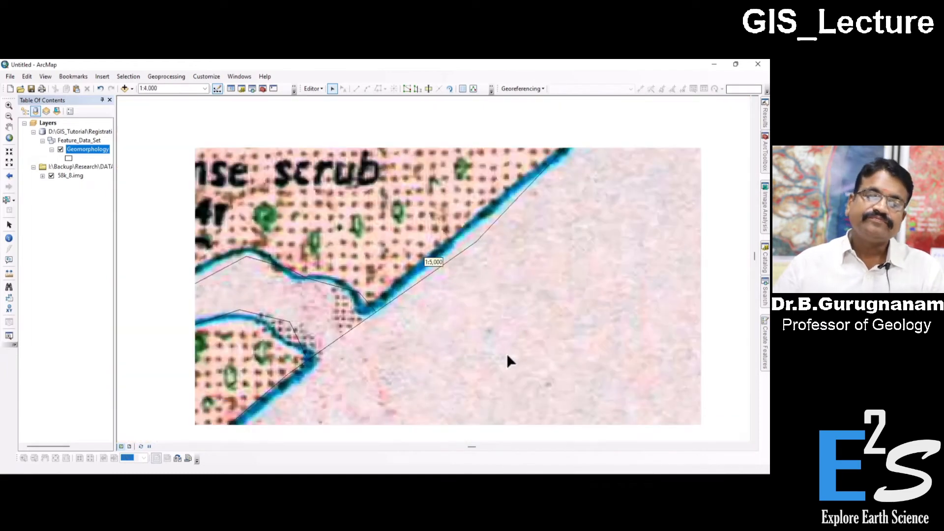
left_click(443, 230)
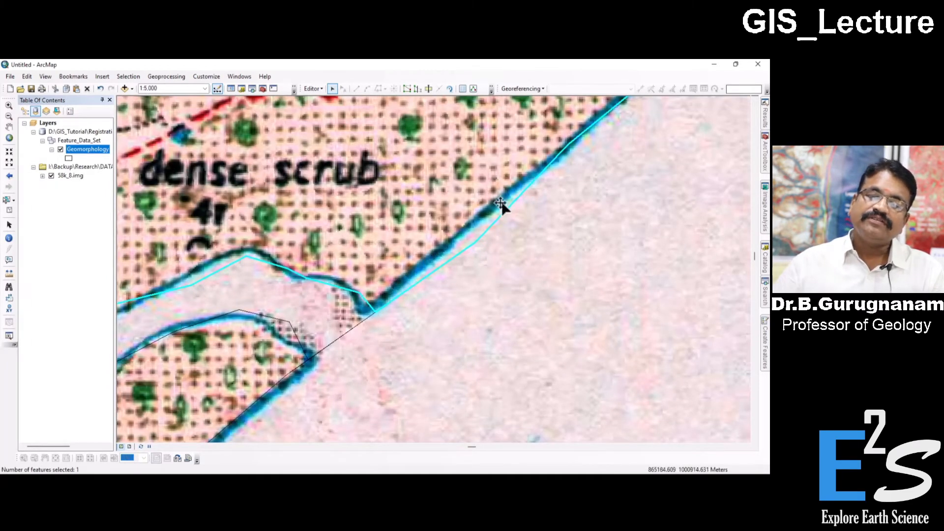
left_click_drag(576, 221, 545, 298)
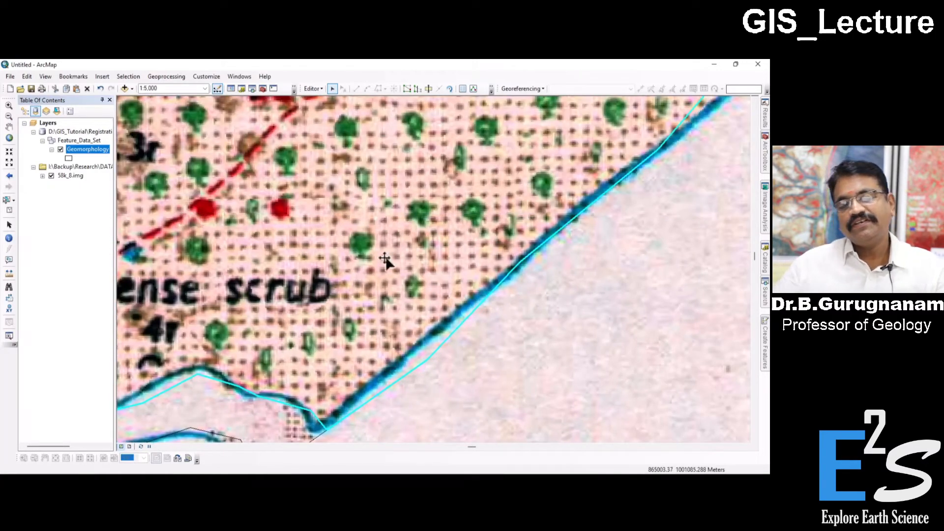
left_click(418, 89)
left_click_drag(534, 338, 552, 228)
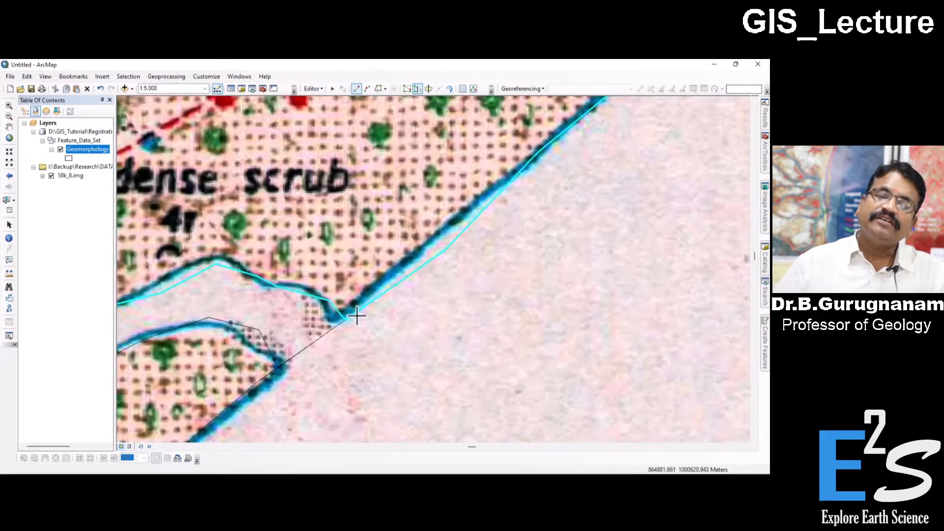
left_click(333, 91)
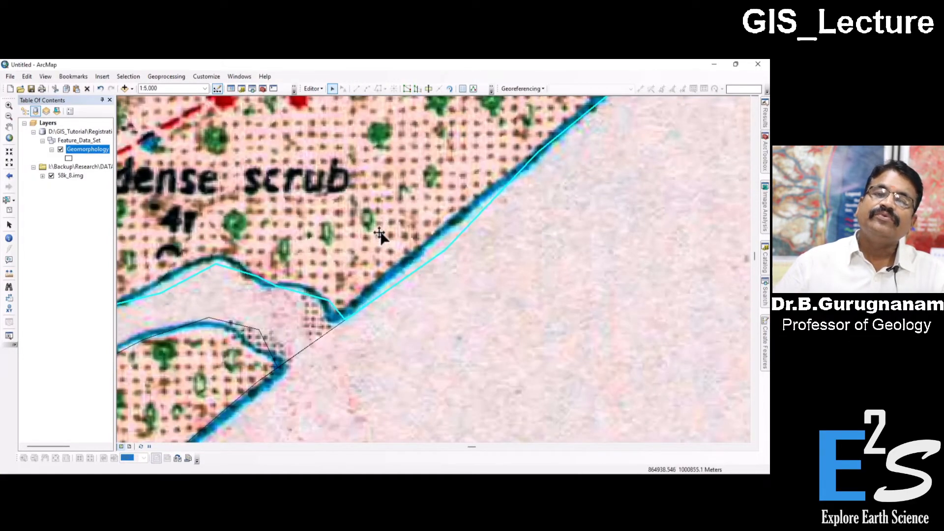
left_click(441, 316)
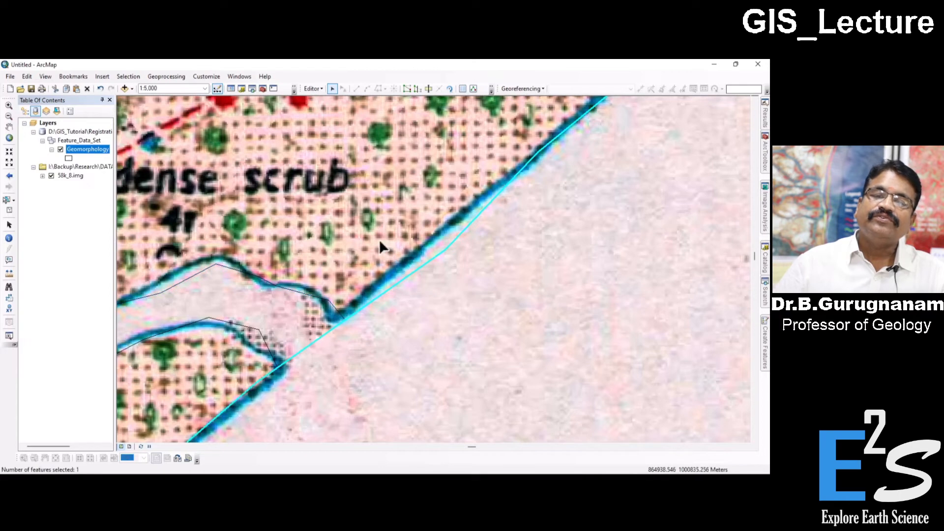
Step: Reshape the dense scrub polygon's seaward edge to follow the blue coastline northeastward from the creek mouth
left_click(417, 89)
left_click(346, 320)
left_click(404, 262)
left_click(423, 243)
left_click(442, 231)
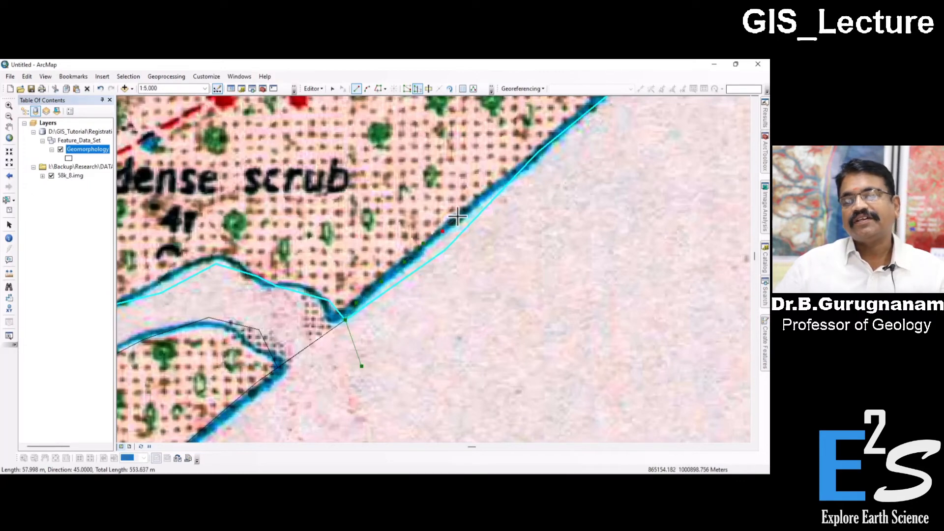
left_click(459, 217)
left_click(482, 197)
left_click(494, 186)
left_click(522, 169)
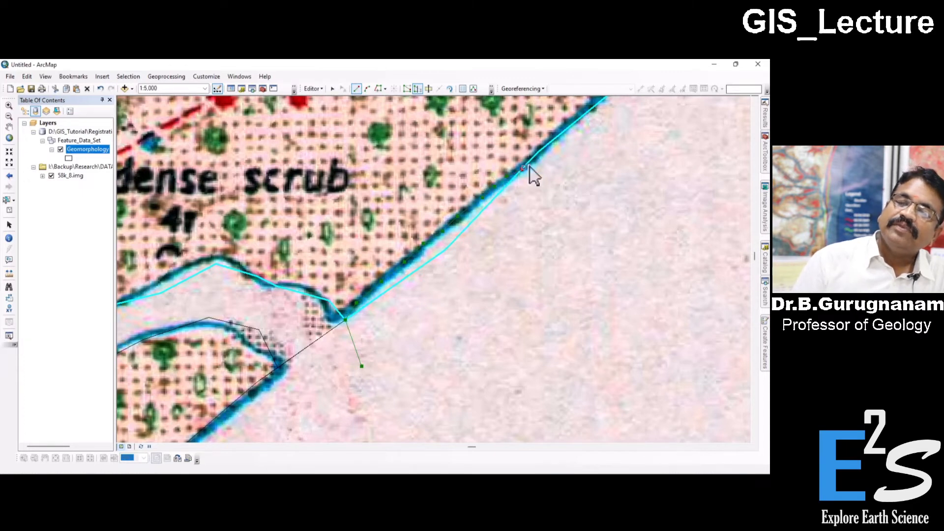
double_click(566, 169)
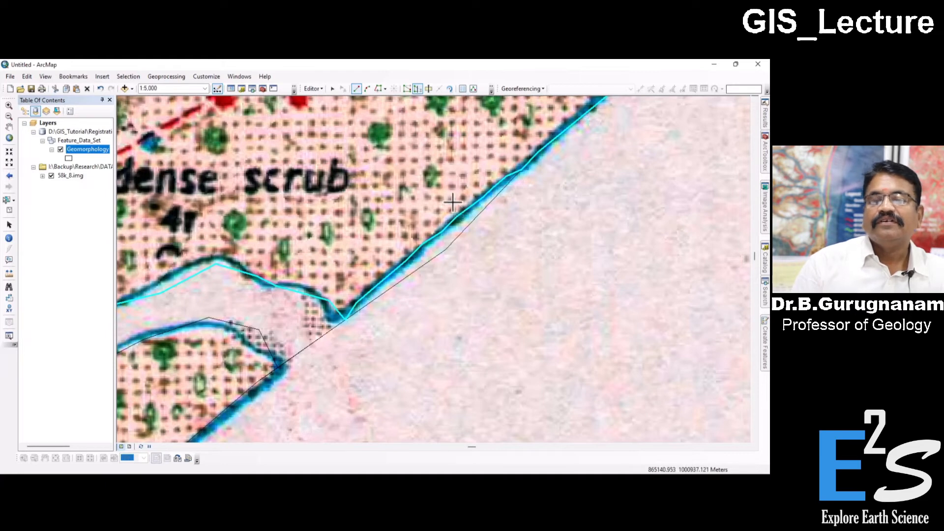
Step: Select the reshaped scrub polygon, the sea polygon and the strip between them in turn to check how their boundaries meet
left_click(332, 89)
left_click(402, 214)
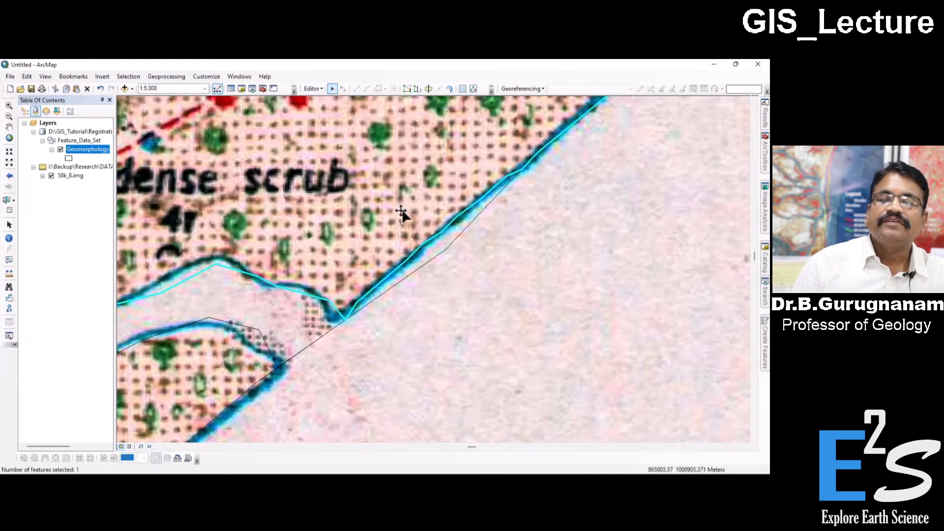
left_click(463, 289)
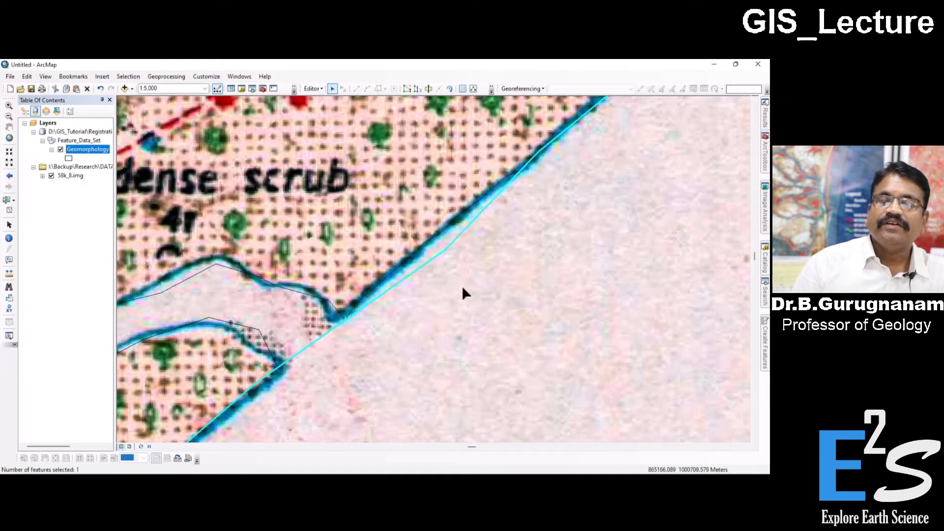
left_click(433, 238)
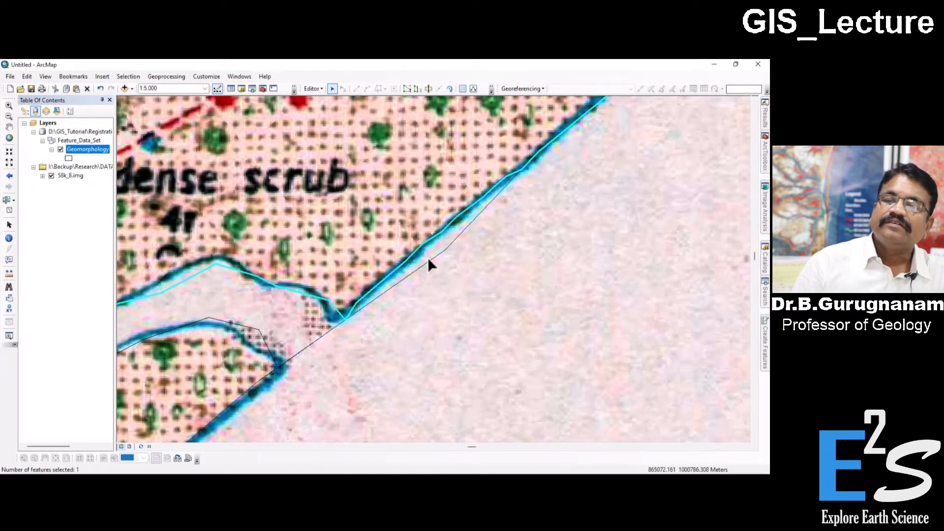
left_click(420, 258)
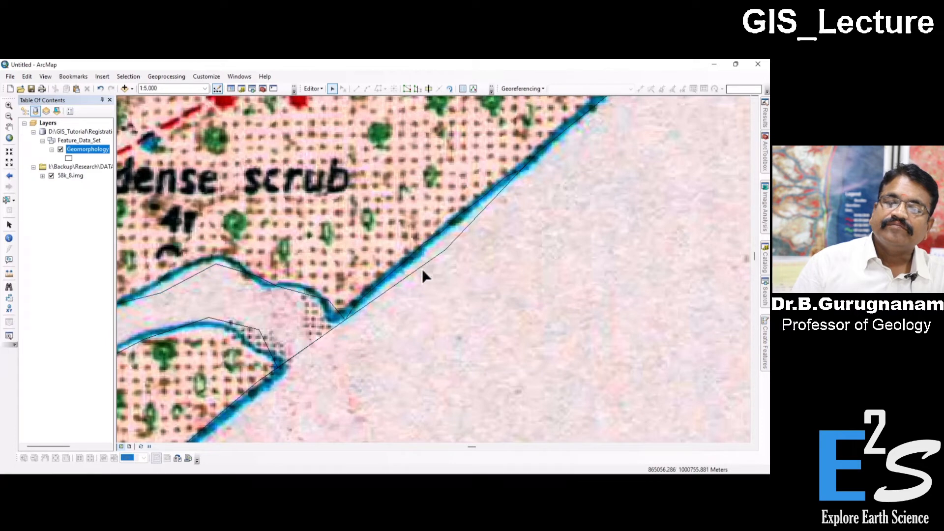
Step: Select the dense scrub polygon and the sea polygon in turn to compare their edges northeast of the creek mouth
left_click(422, 268)
left_click(411, 257)
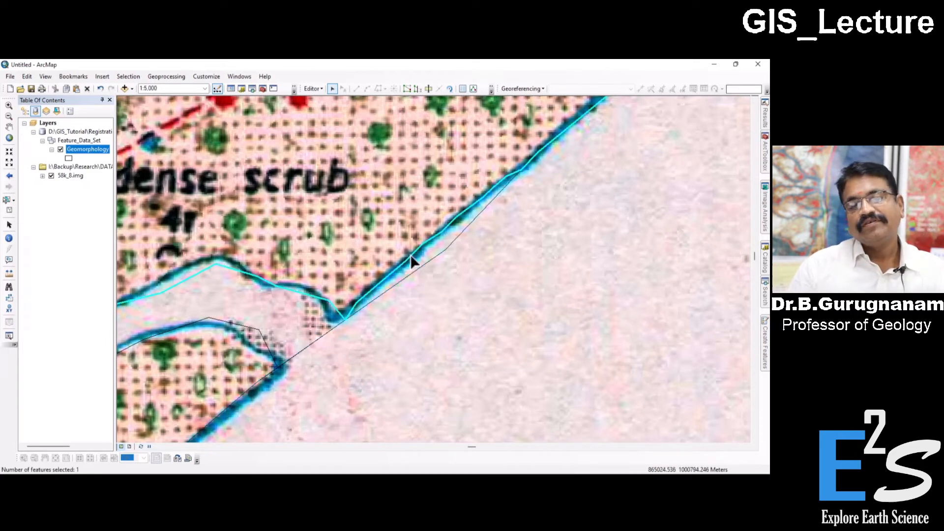
left_click(407, 272)
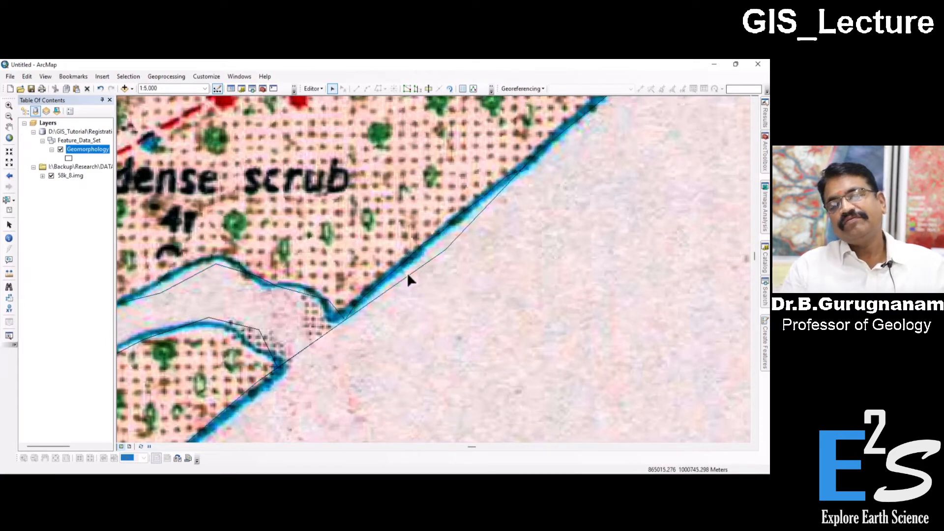
left_click(407, 276)
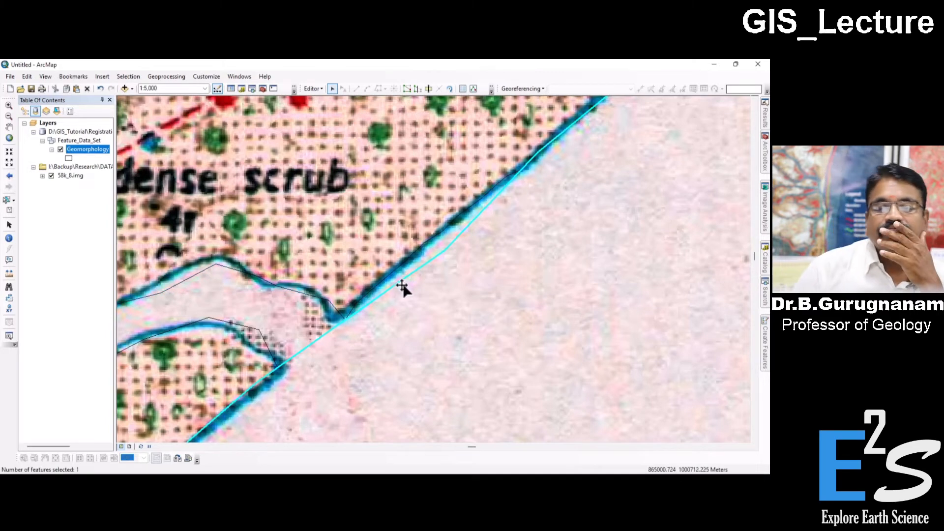
Step: Save the Geomorphology edits, end the edit session and start a new one
left_click(310, 88)
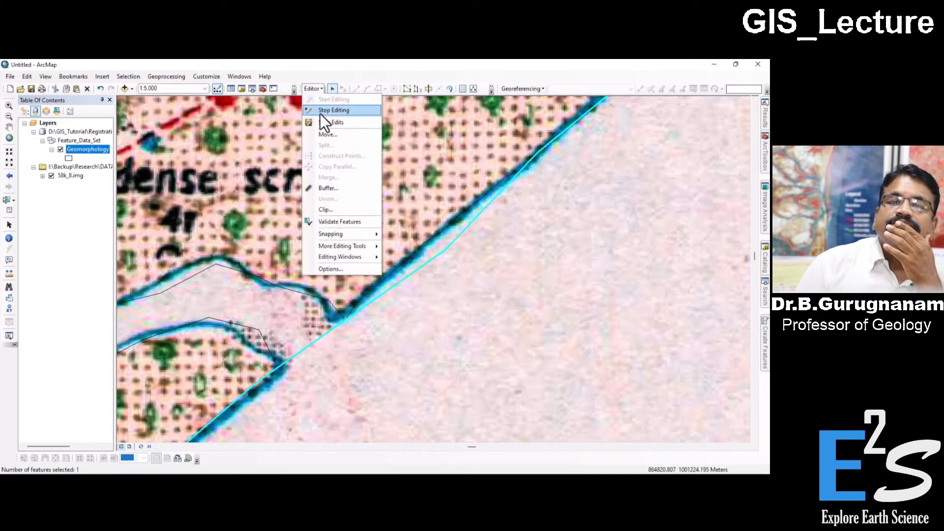
left_click(325, 120)
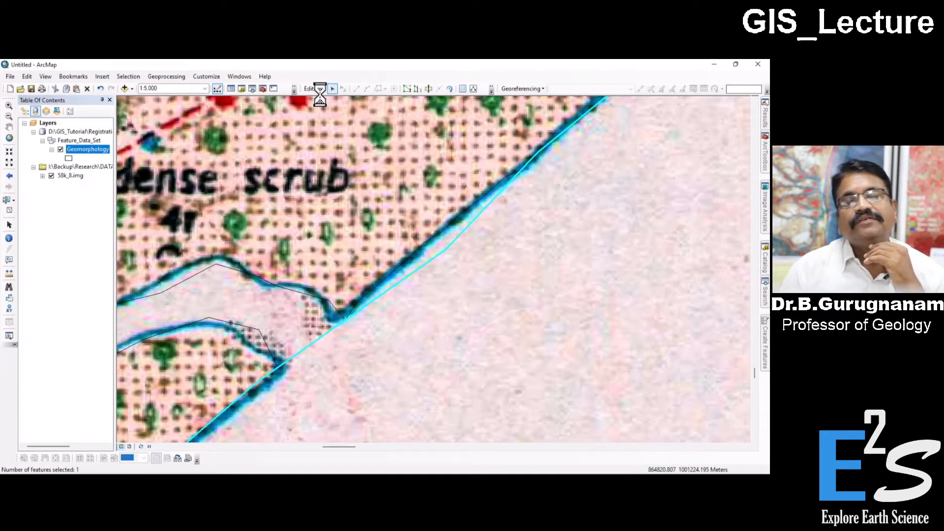
left_click(320, 93)
left_click(320, 107)
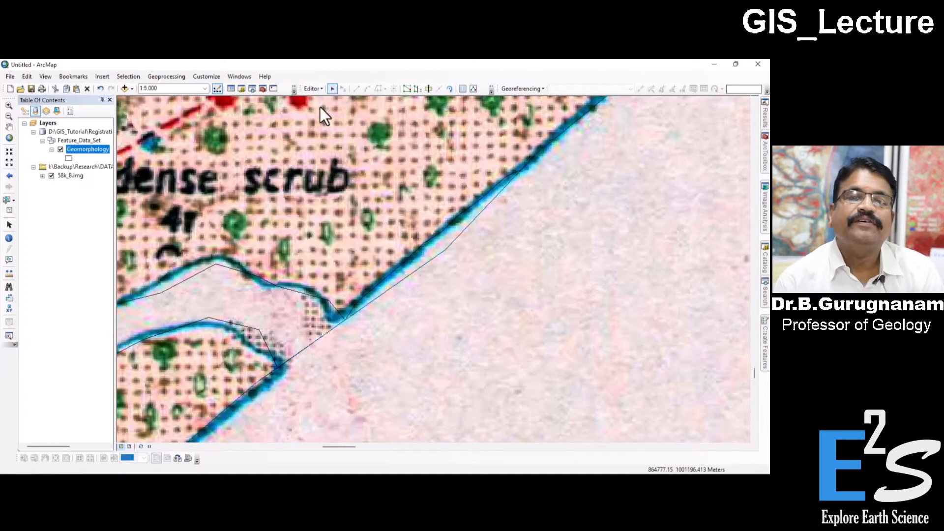
left_click(319, 89)
left_click(323, 101)
Step: Recheck the mismatch between the scrub and sea boundaries by selecting each polygon in turn at 1:5,000 and 1:3,000
left_click(428, 265)
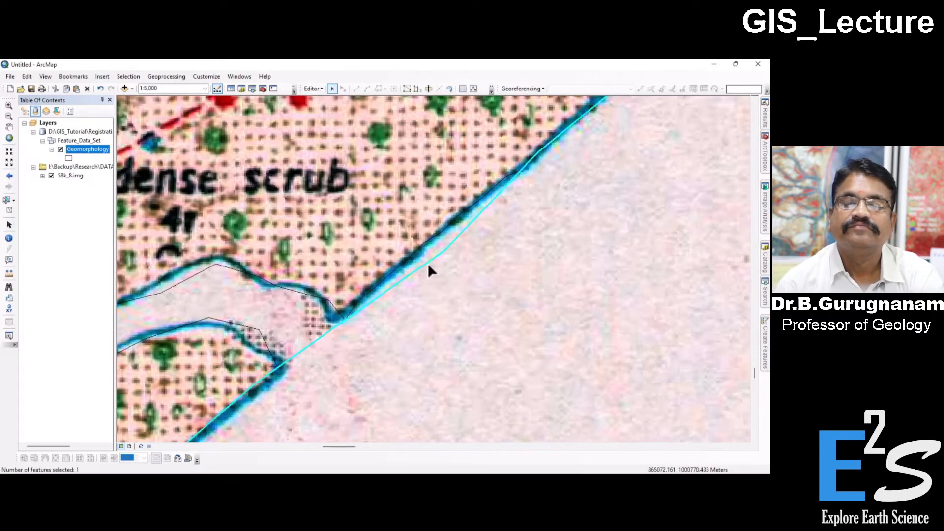
left_click(416, 249)
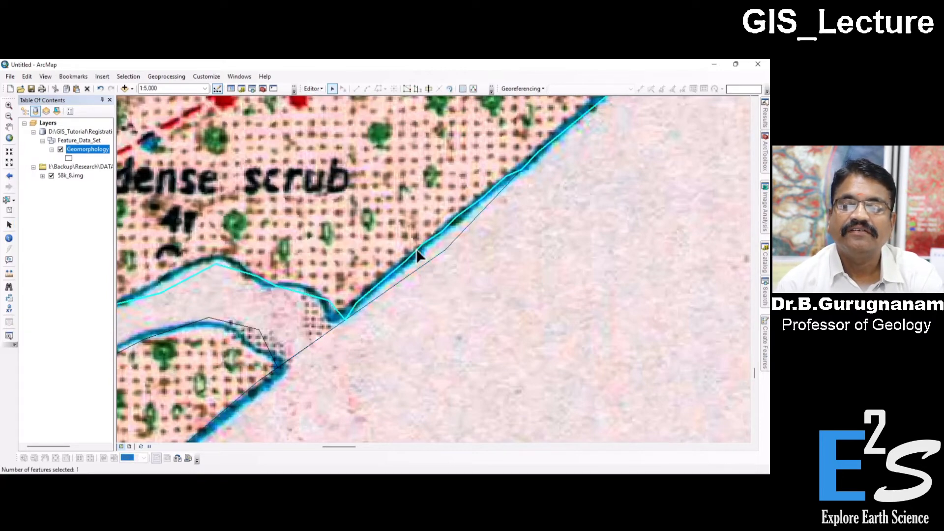
scroll(416, 249, "down", 2)
left_click(373, 294)
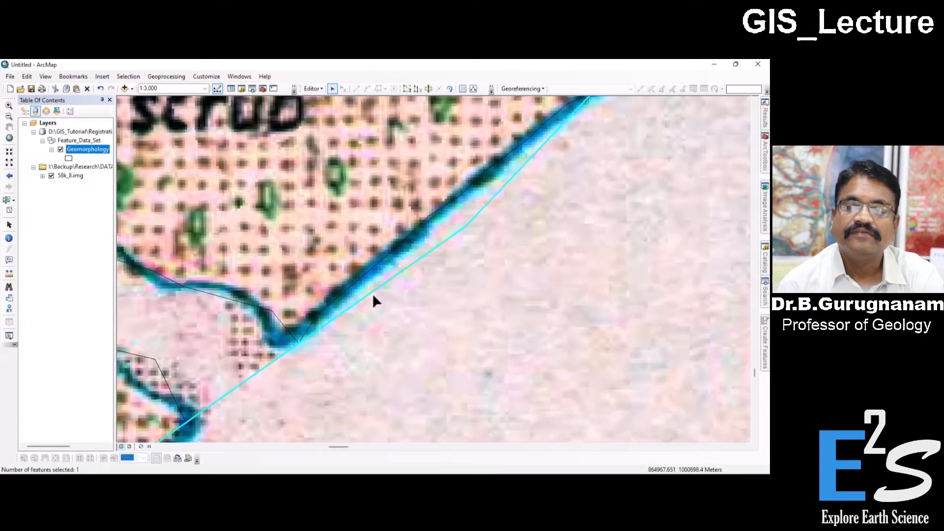
left_click(380, 265)
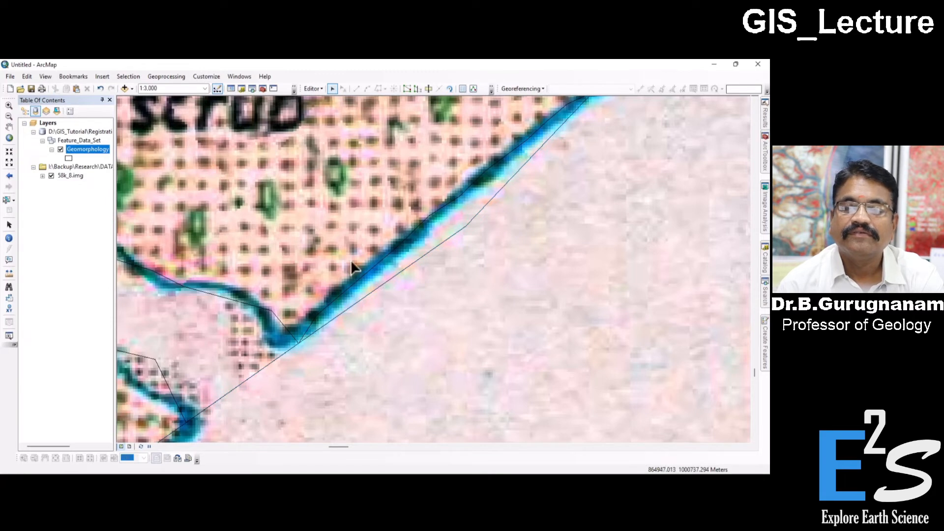
left_click(373, 258)
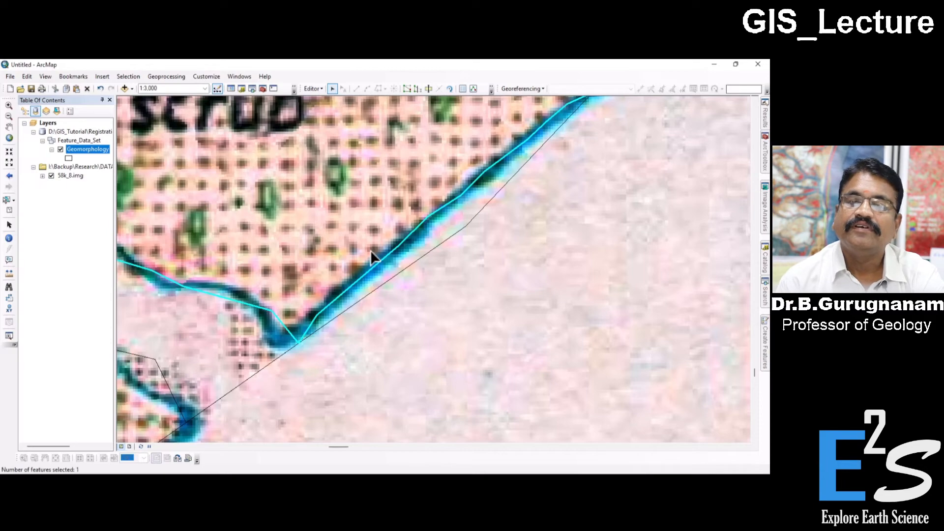
scroll(426, 297, "down", 4)
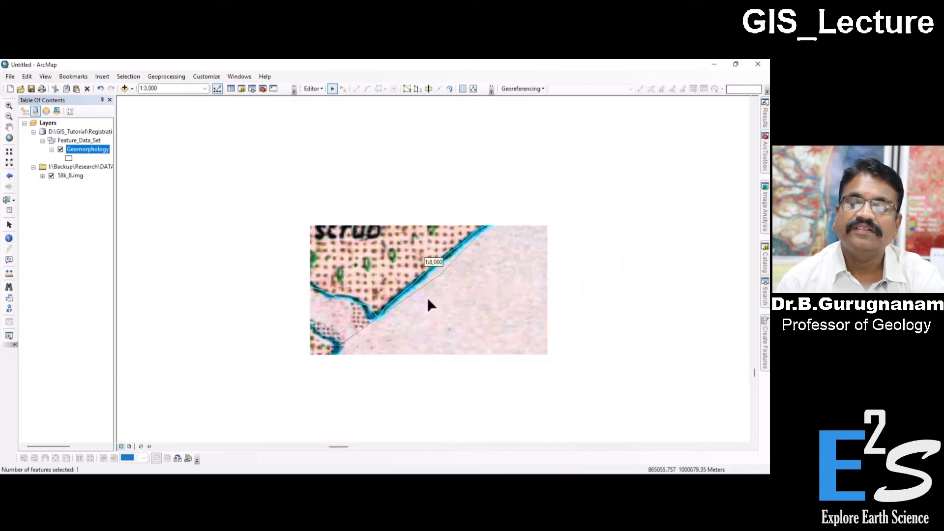
scroll(467, 265, "up", 2)
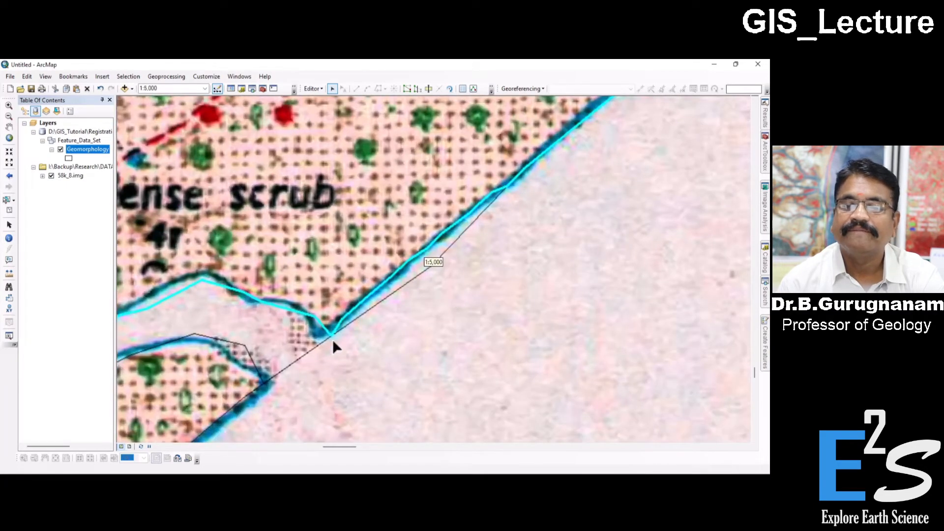
left_click(456, 238)
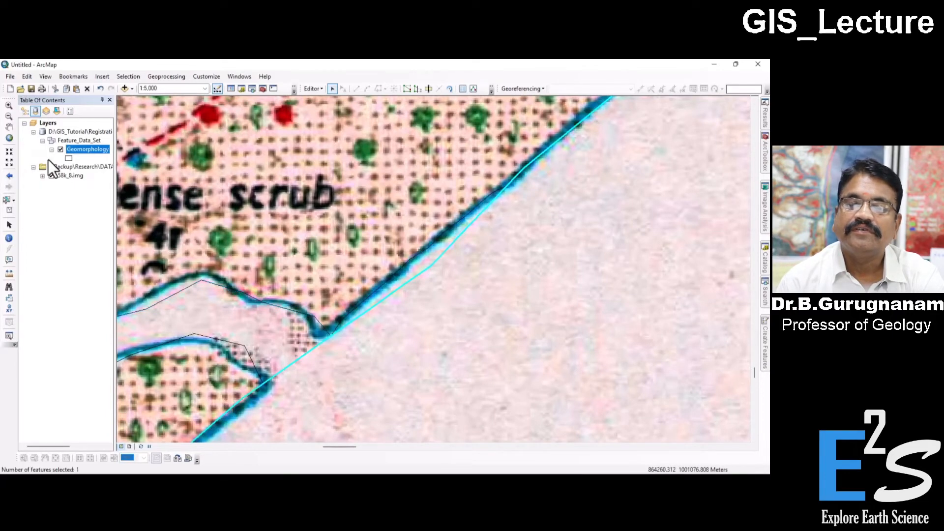
Step: Hide 58k_8.img and compare the bare outlines of the scrub and sea polygons, leaving the sea polygon selected
left_click(52, 176)
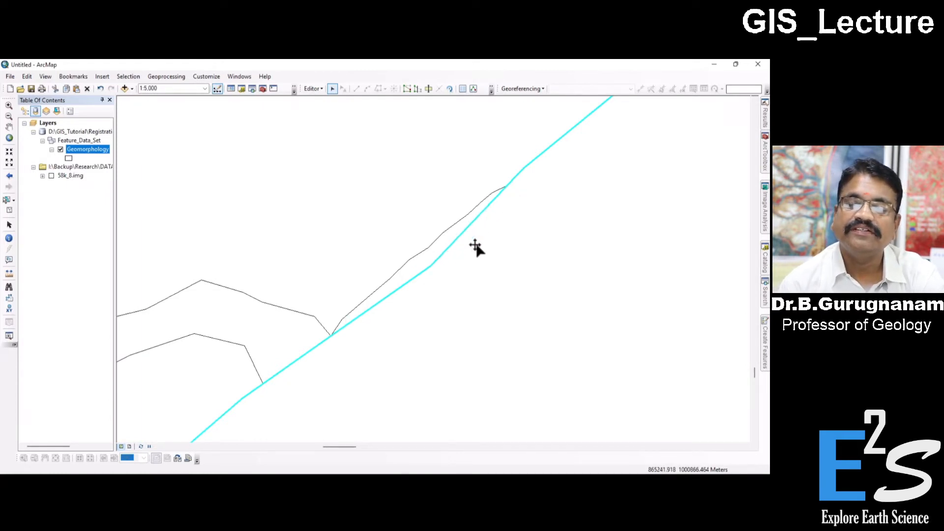
left_click(444, 234)
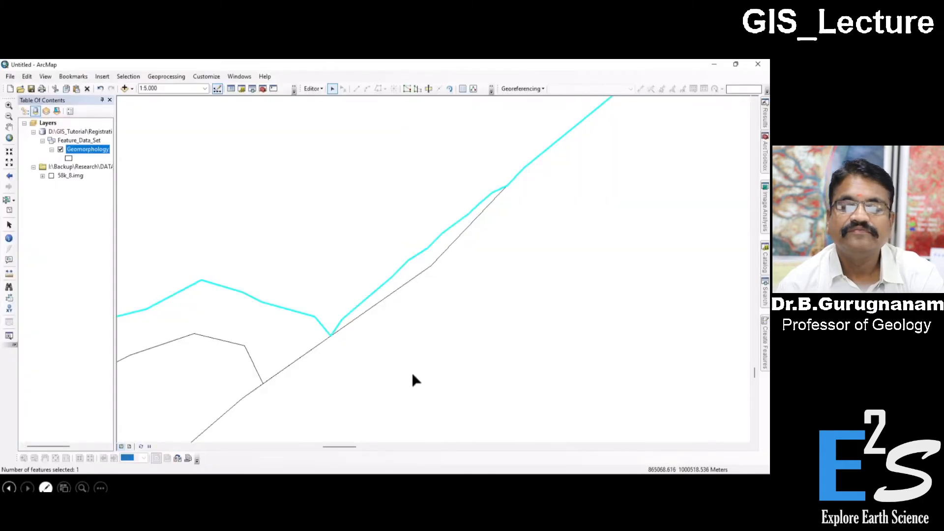
left_click(405, 285)
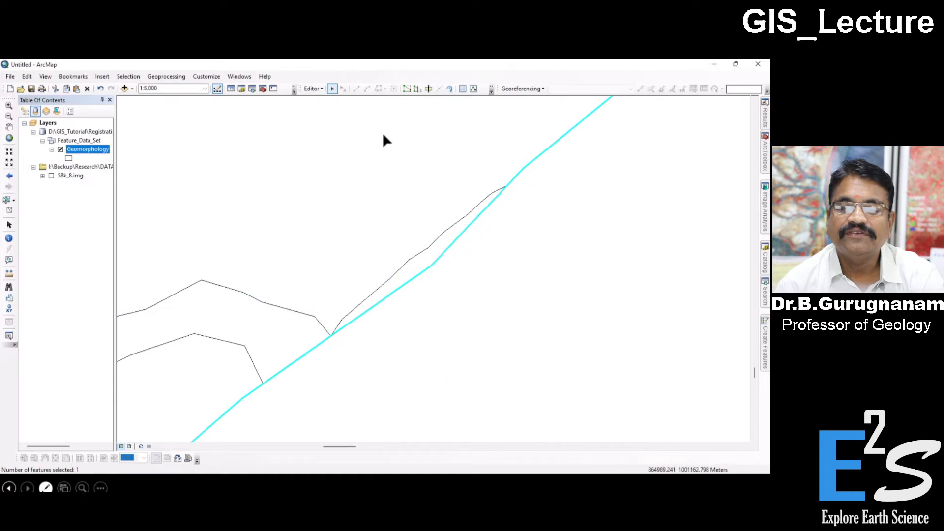
left_click(406, 89)
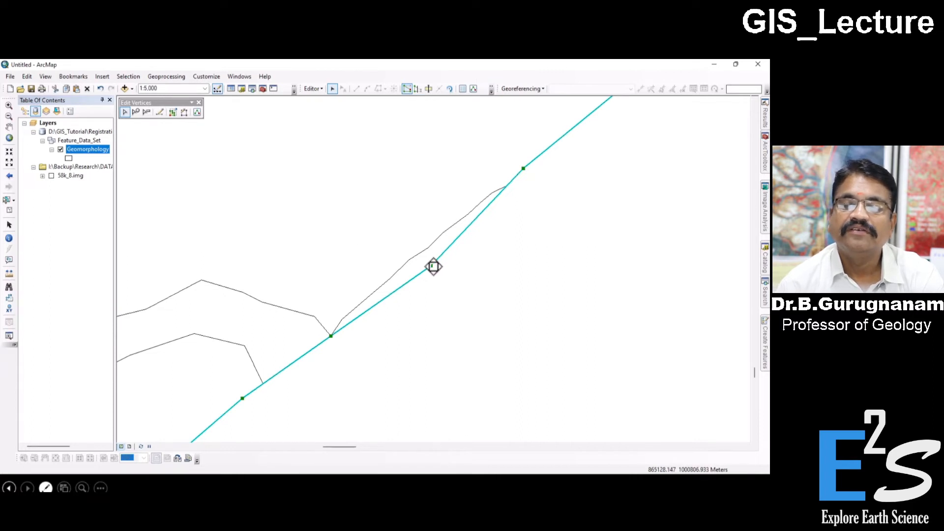
left_click(422, 270)
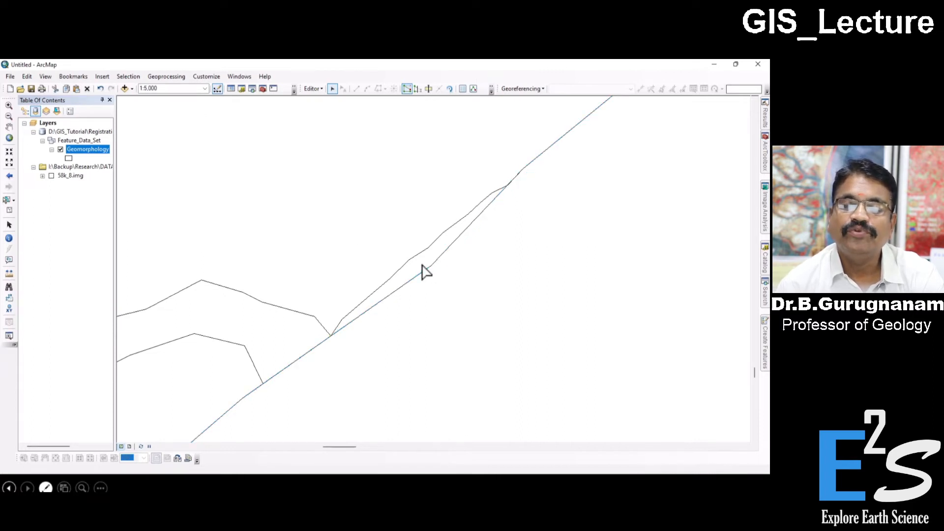
left_click(420, 271)
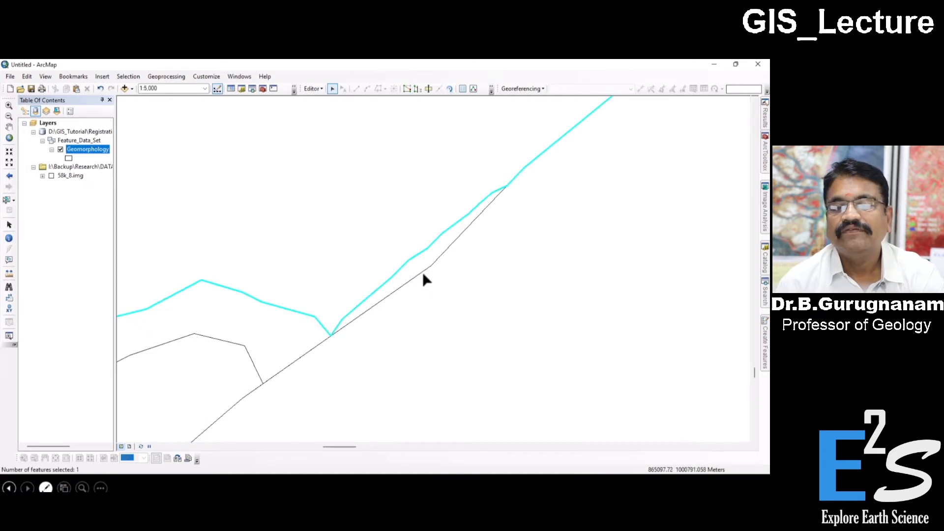
left_click(423, 272)
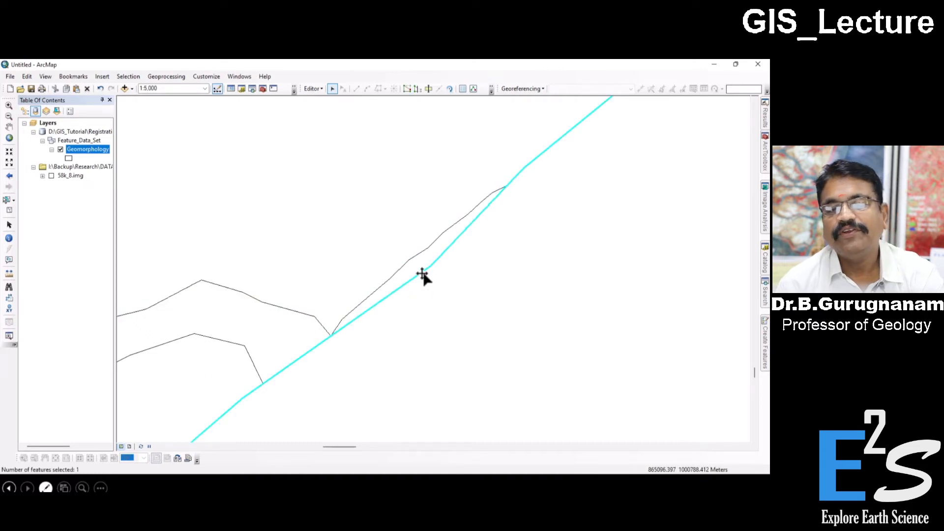
Step: Edit the sea polygon's vertices, moving the bend vertex northeast of the creek mouth closer to the scrub polygon's edge
left_click(407, 89)
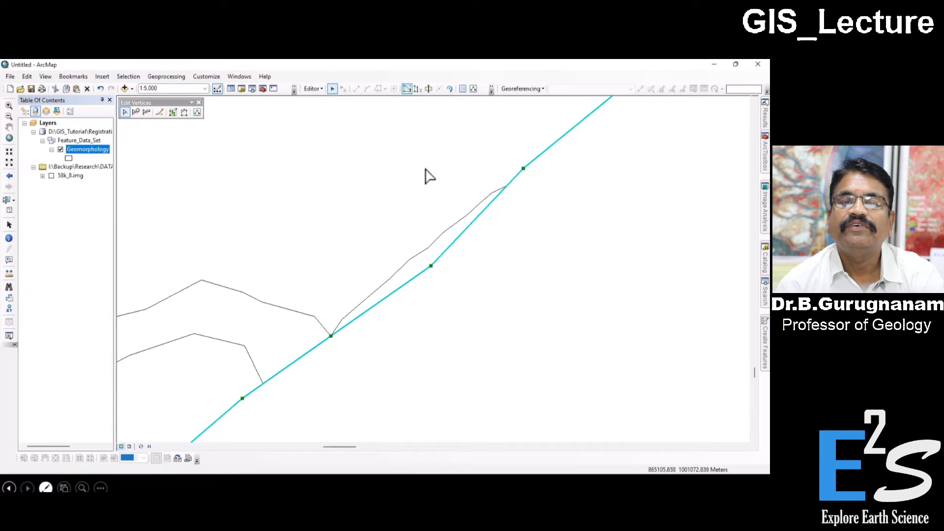
left_click_drag(431, 266, 412, 270)
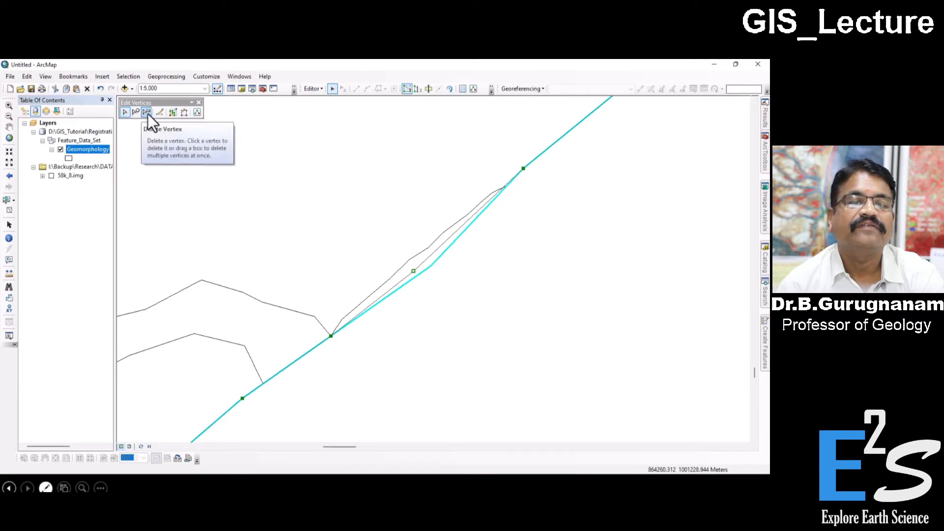
left_click_drag(155, 101, 557, 257)
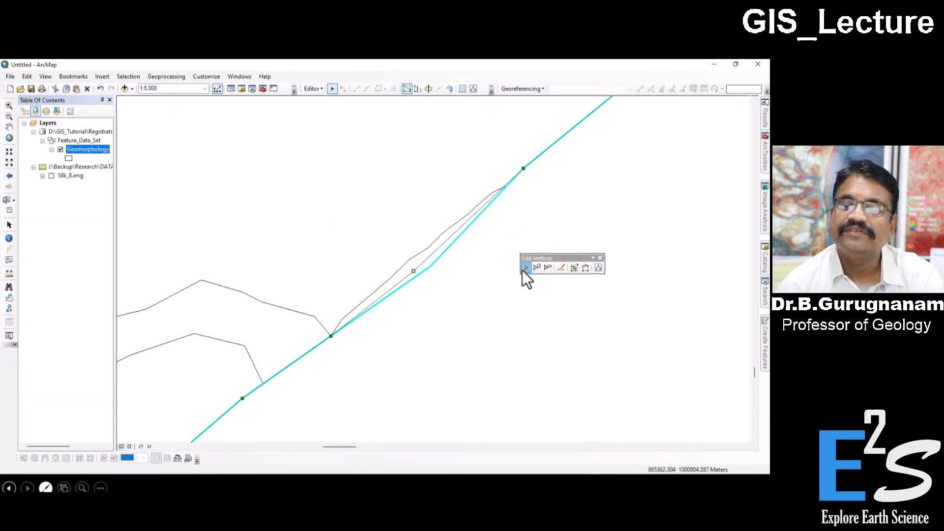
Step: Add four vertices to the sea polygon's edge, three northeast of the moved bend vertex and one southwest of it
left_click(536, 267)
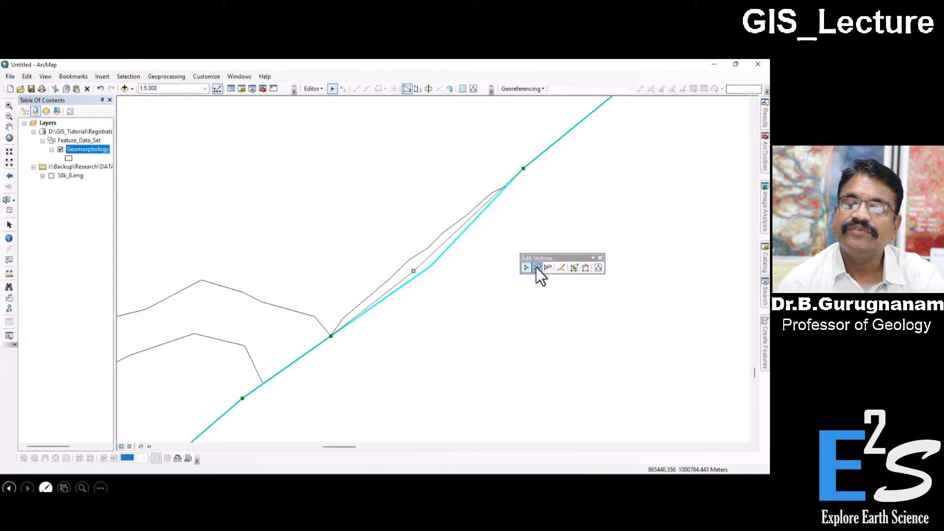
left_click(434, 253)
left_click(449, 238)
left_click(464, 224)
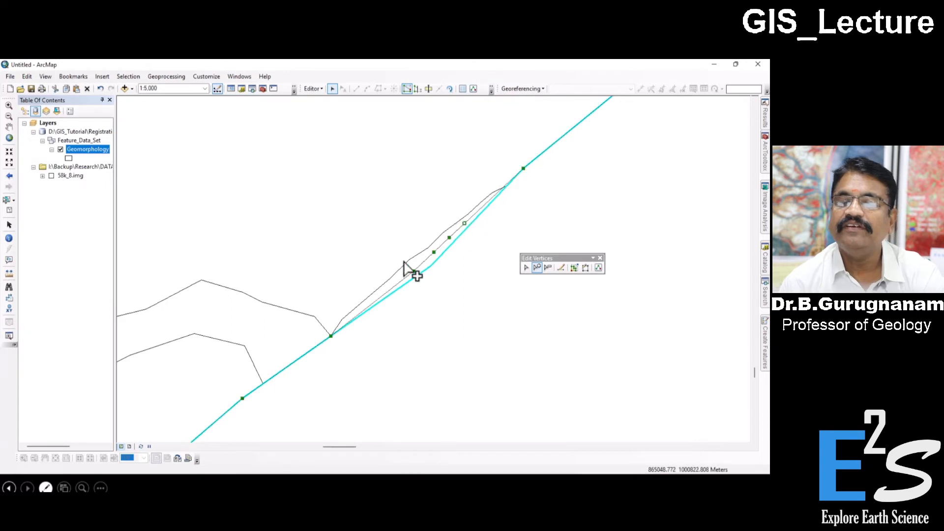
left_click(395, 286)
Step: Delete the four added vertices and the bend vertex from the sea polygon's edge and apply the straightened edge
left_click(549, 268)
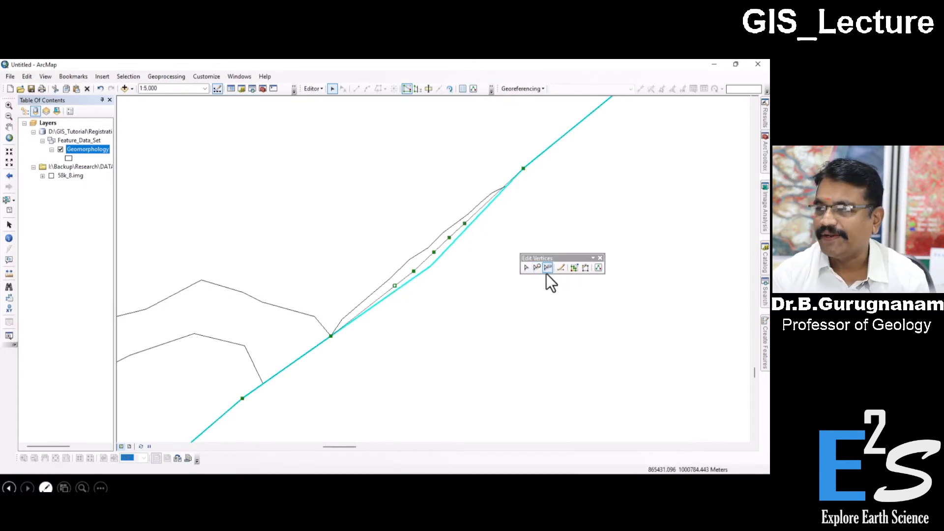
left_click(395, 285)
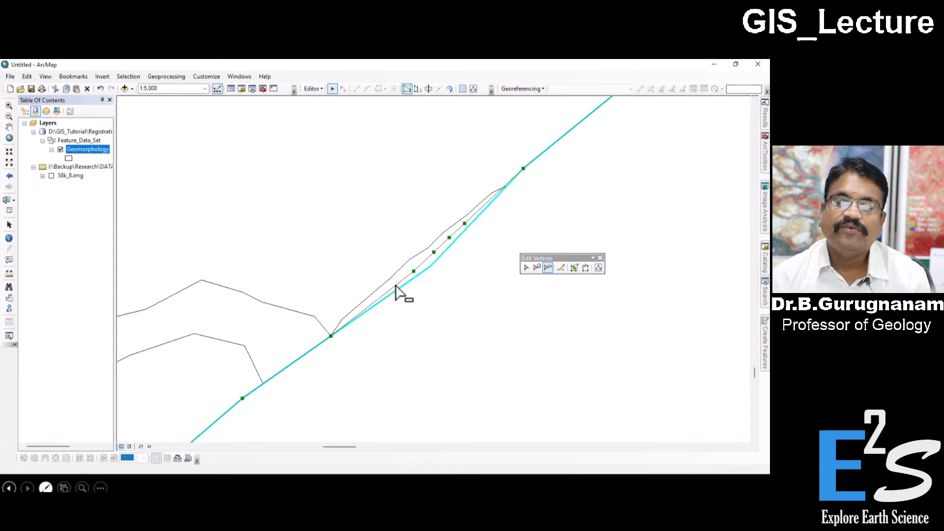
left_click(414, 271)
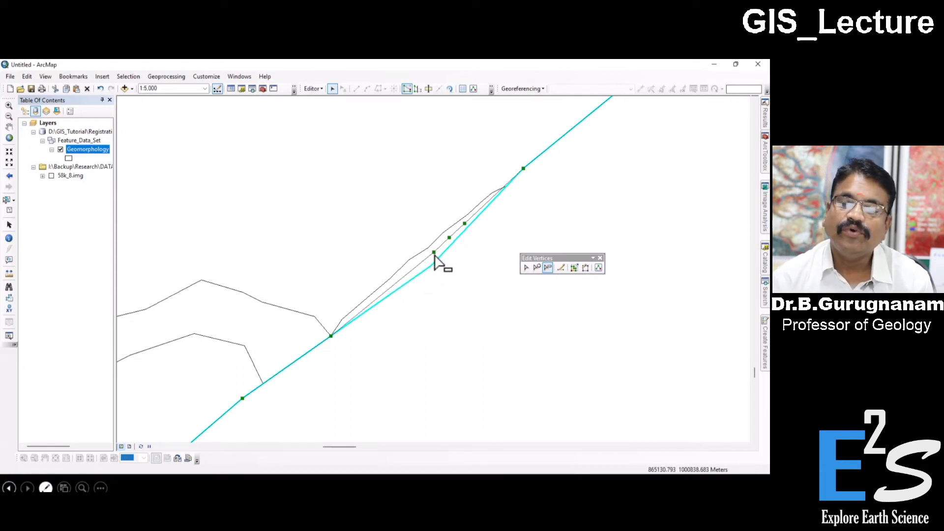
left_click(434, 252)
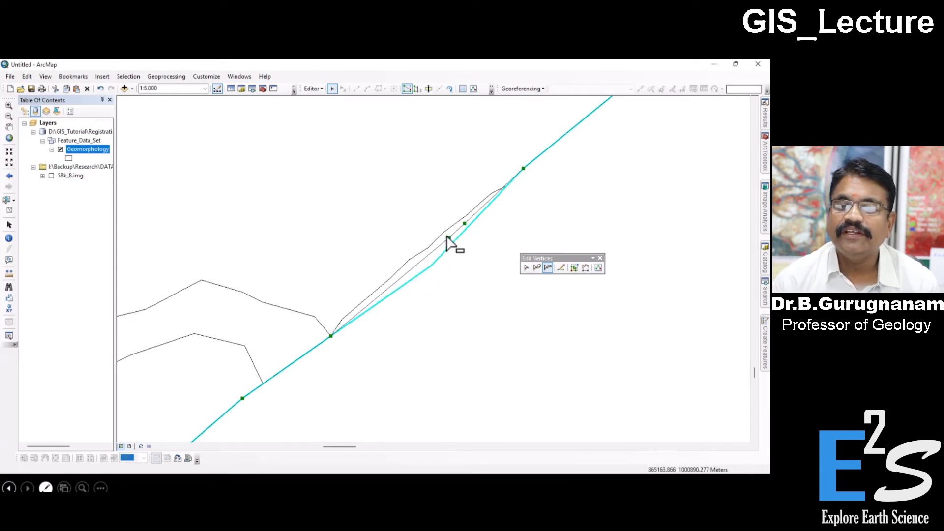
left_click(449, 238)
left_click(465, 224)
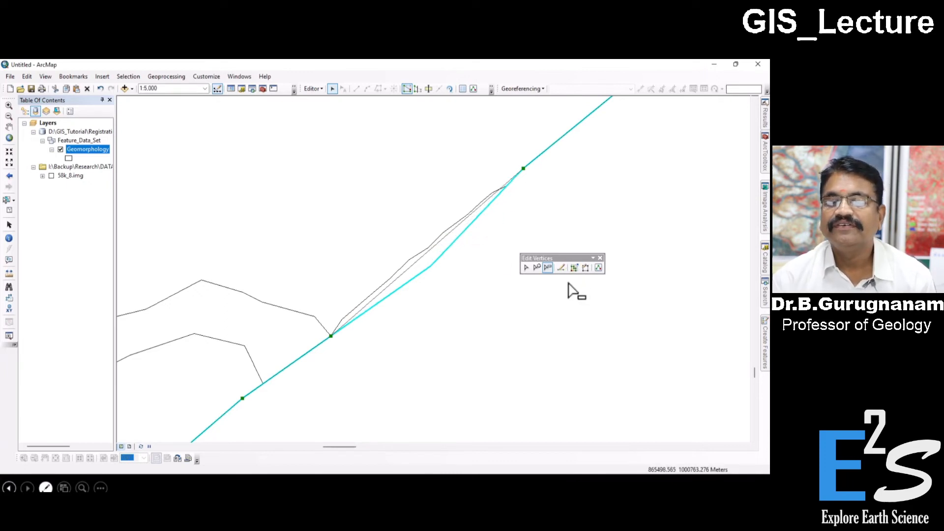
left_click(560, 268)
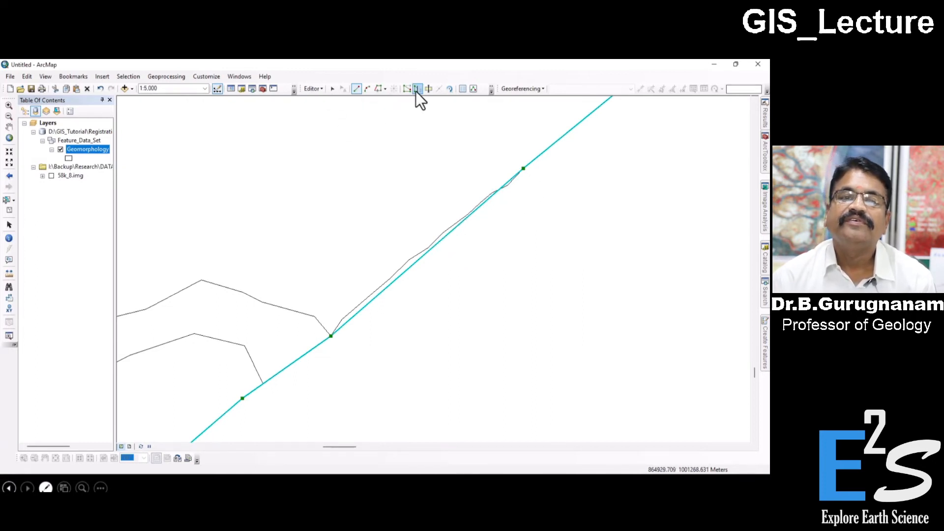
Step: Try to redraw the sea polygon's edge by sketching from a point midway along the straightened segment northeast of the creek mouth
left_click(415, 264)
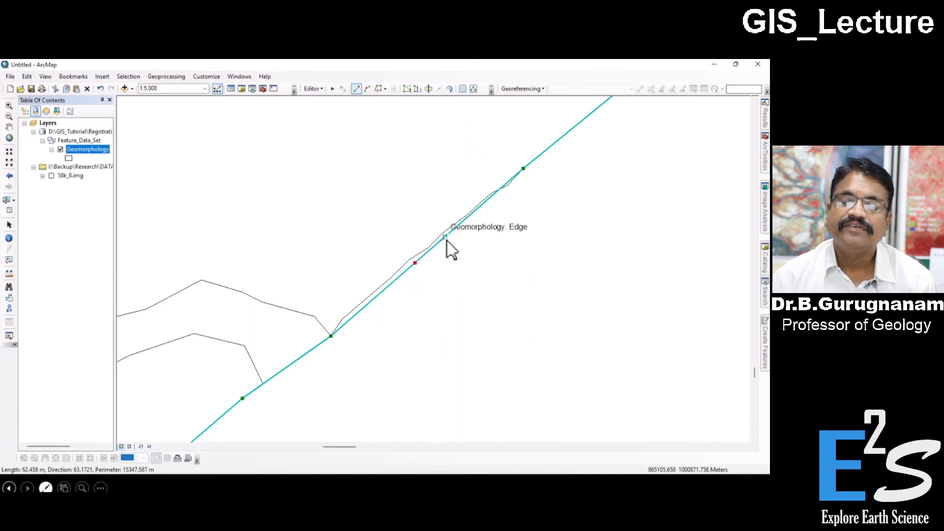
right_click(485, 255)
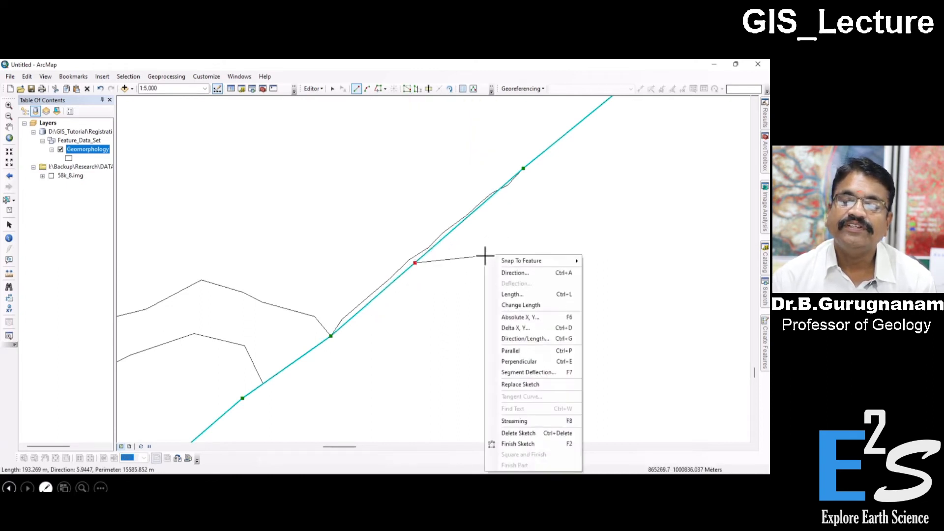
left_click(431, 258)
double_click(450, 263)
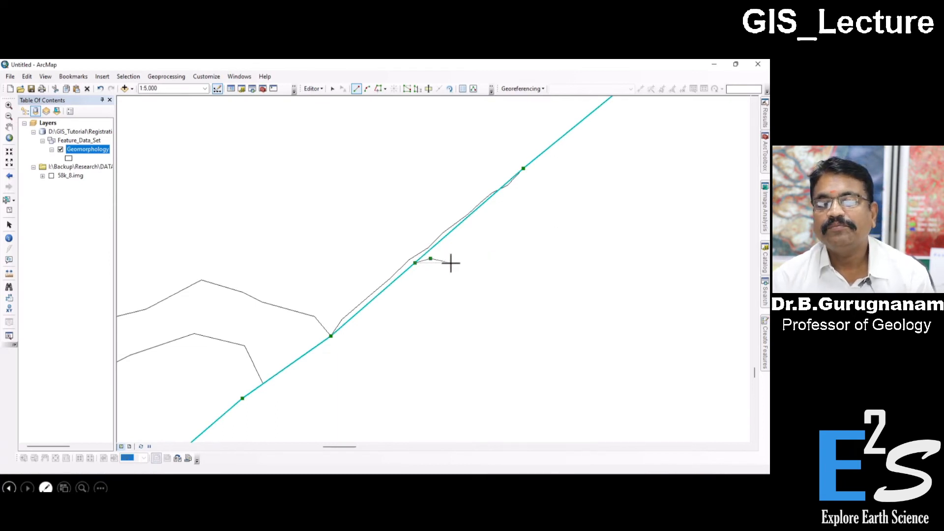
Step: Delete the vertices of the stray triangle beside the sea polygon's edge and apply the change
left_click(408, 89)
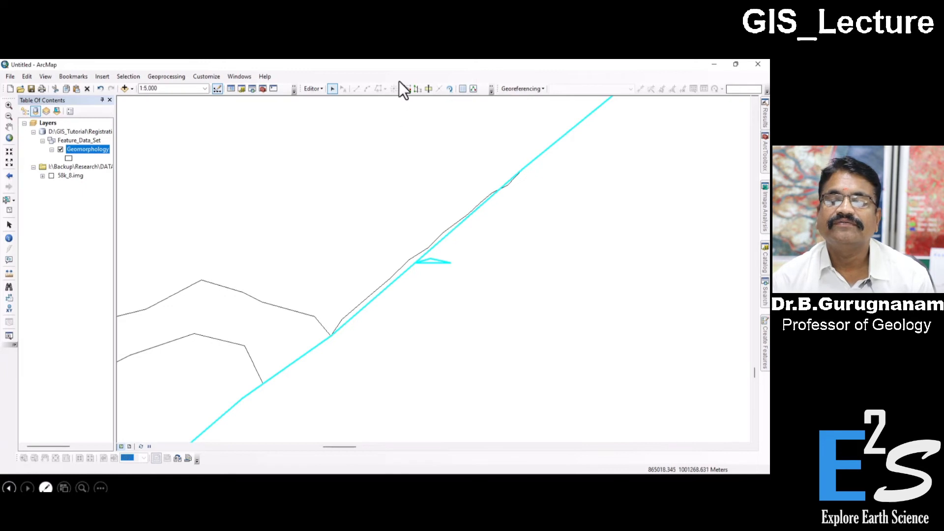
left_click(407, 90)
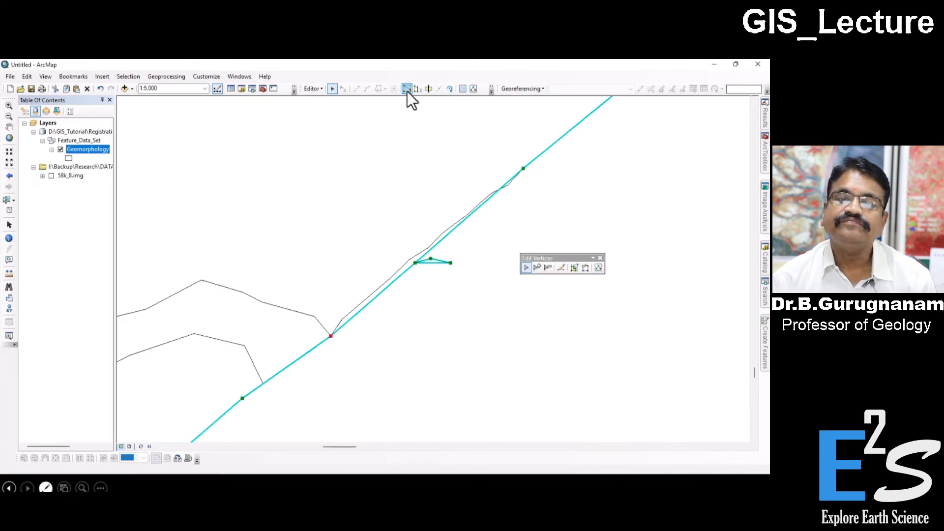
left_click_drag(537, 259, 304, 167)
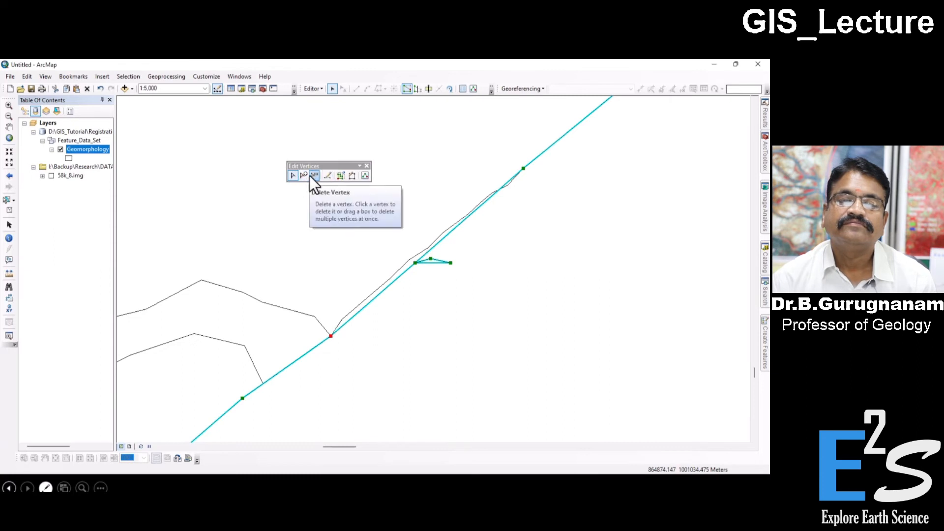
left_click(314, 175)
left_click(414, 263)
left_click_drag(417, 257, 457, 272)
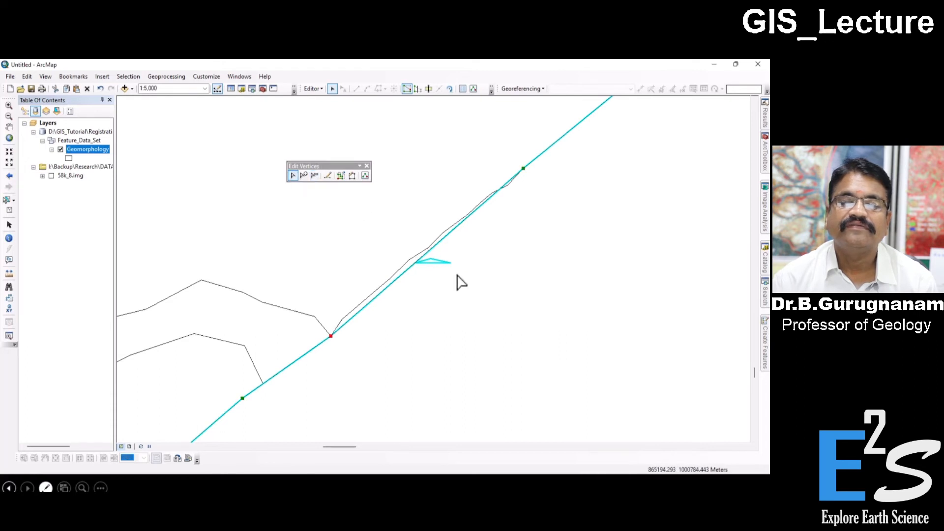
left_click(458, 281)
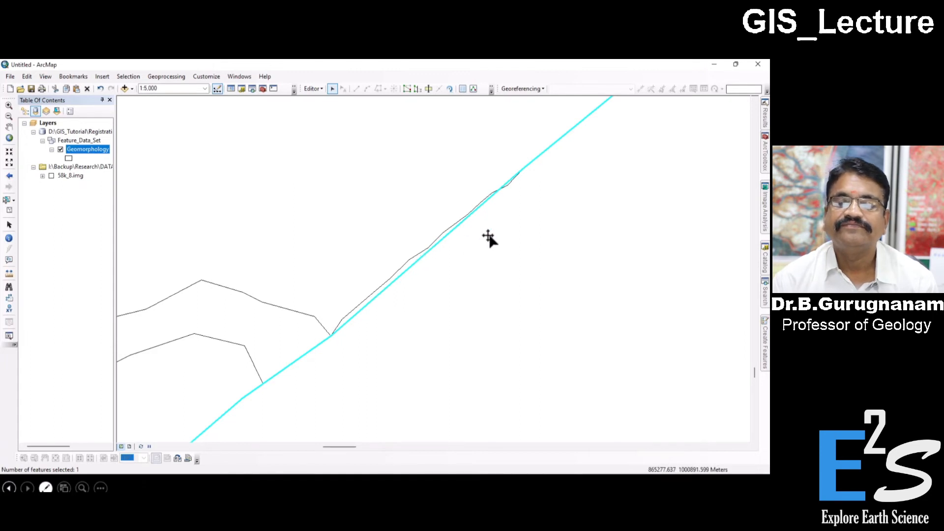
Step: Add four vertices to the sea polygon's edge northeast of the creek mouth, placing them along the bends of the scrub polygon's edge
left_click(407, 89)
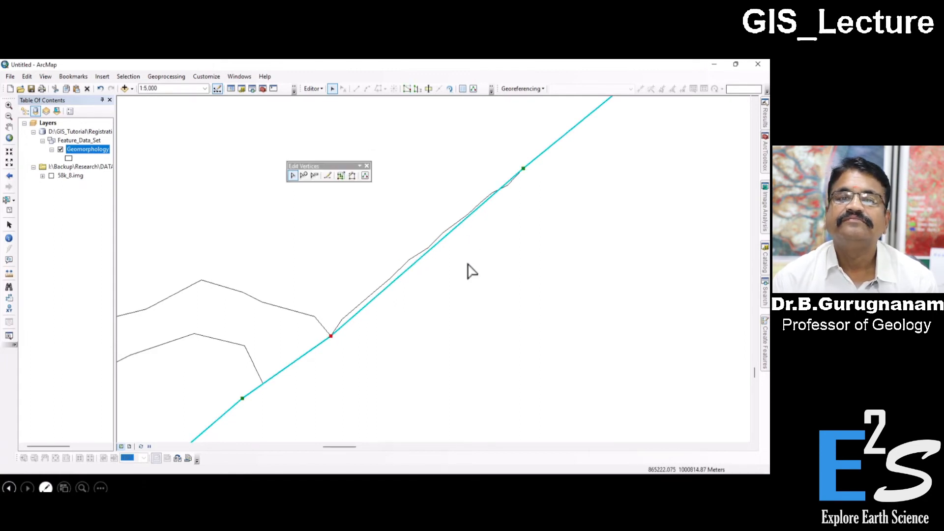
scroll(420, 274, "up", 2)
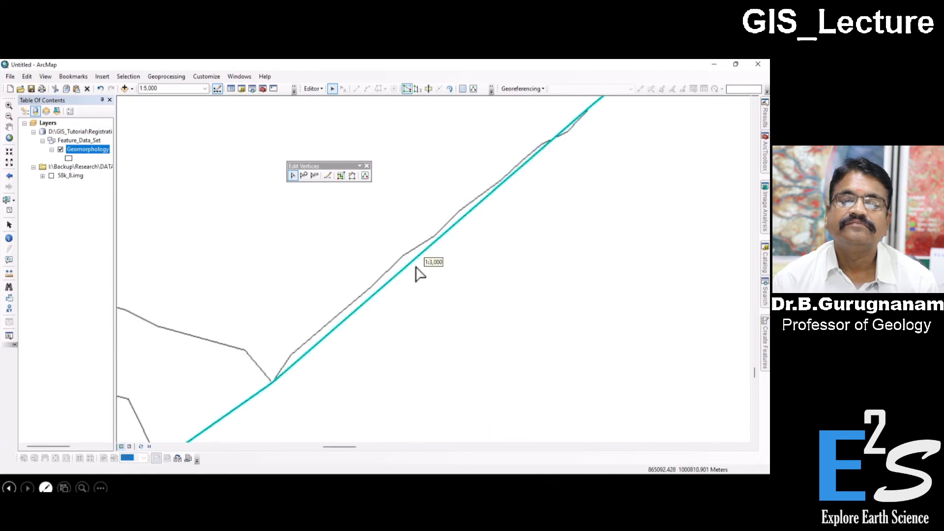
left_click(304, 175)
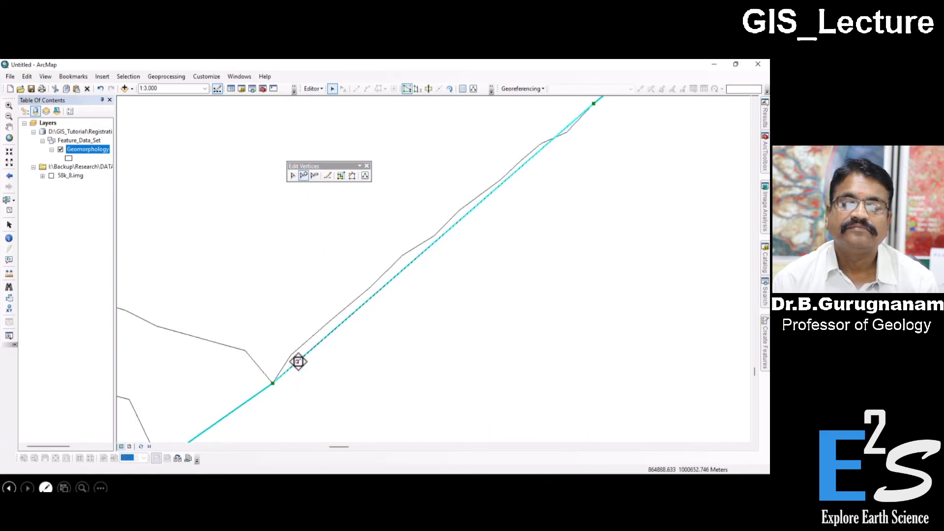
left_click(297, 361)
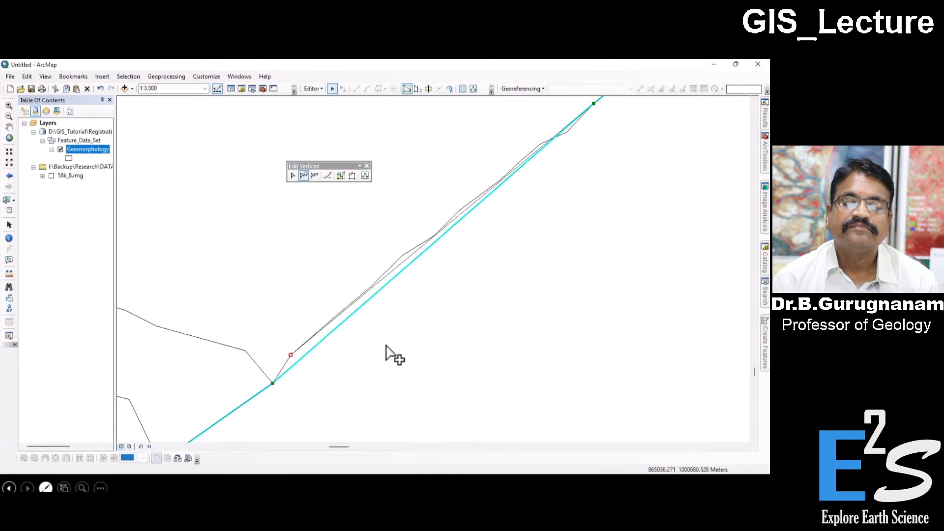
scroll(386, 290, "up", 2)
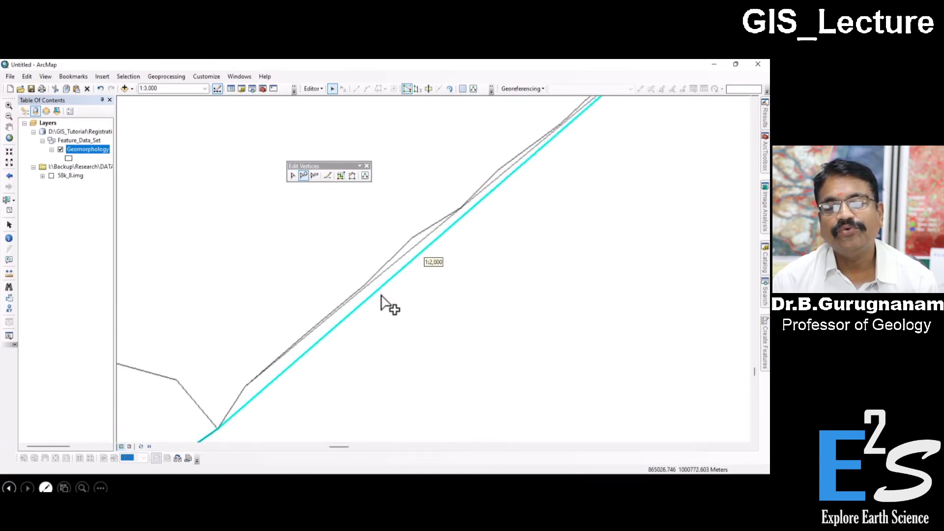
left_click(374, 276)
left_click(421, 248)
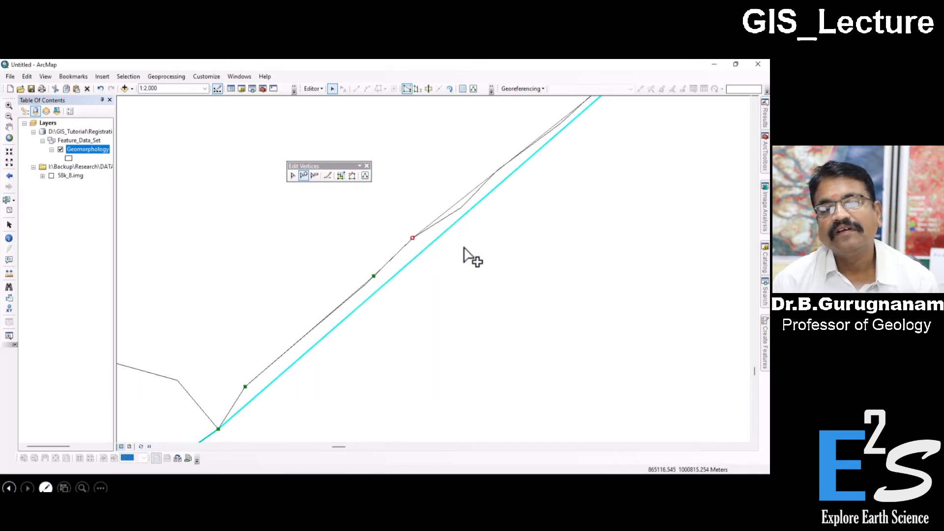
left_click(458, 201)
left_click_drag(458, 201, 459, 209)
Step: Add two more vertices farther northeast on the sea polygon's edge, matching the scrub polygon's bends, and apply the edited edge
left_click_drag(526, 203, 449, 323)
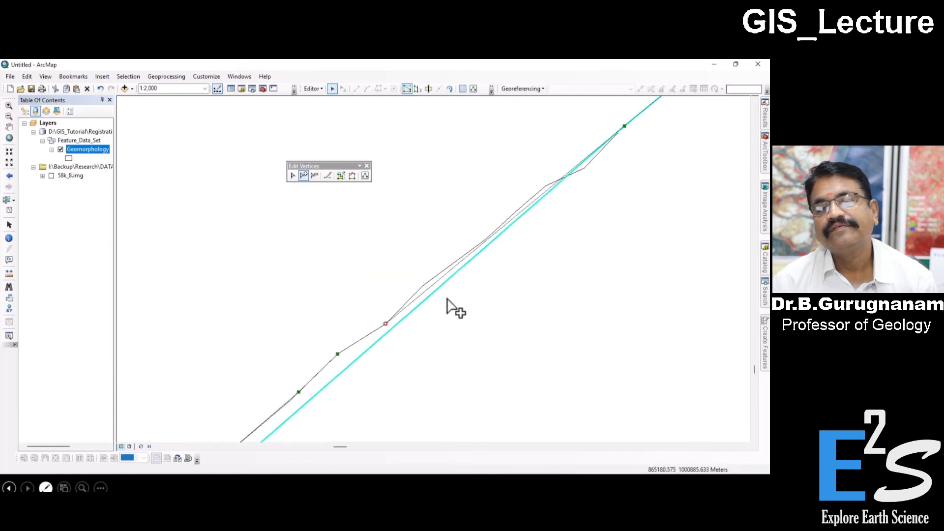
left_click(441, 278)
left_click_drag(442, 278, 422, 282)
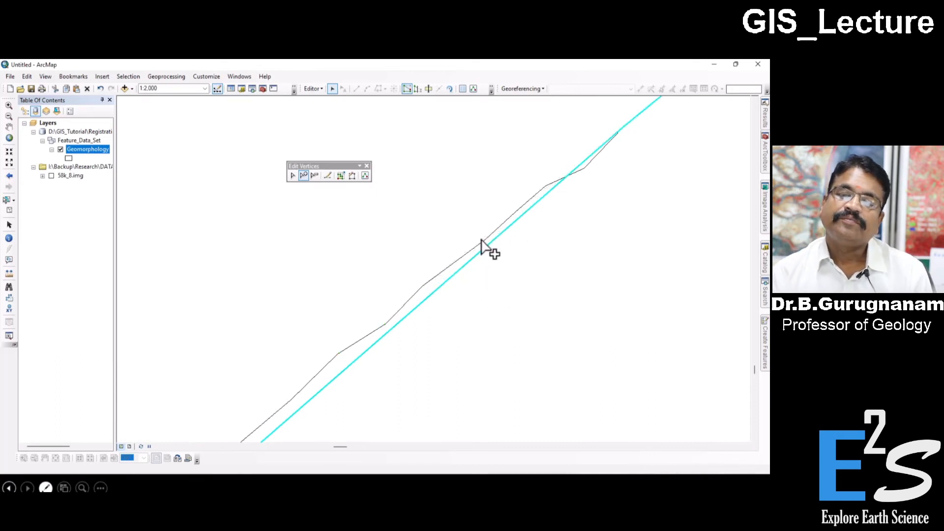
left_click(483, 241)
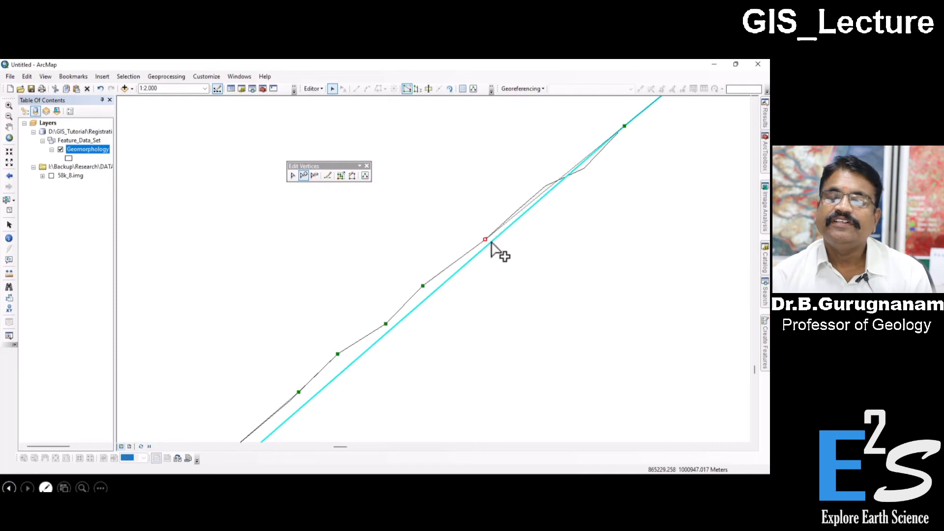
left_click_drag(598, 227, 533, 320)
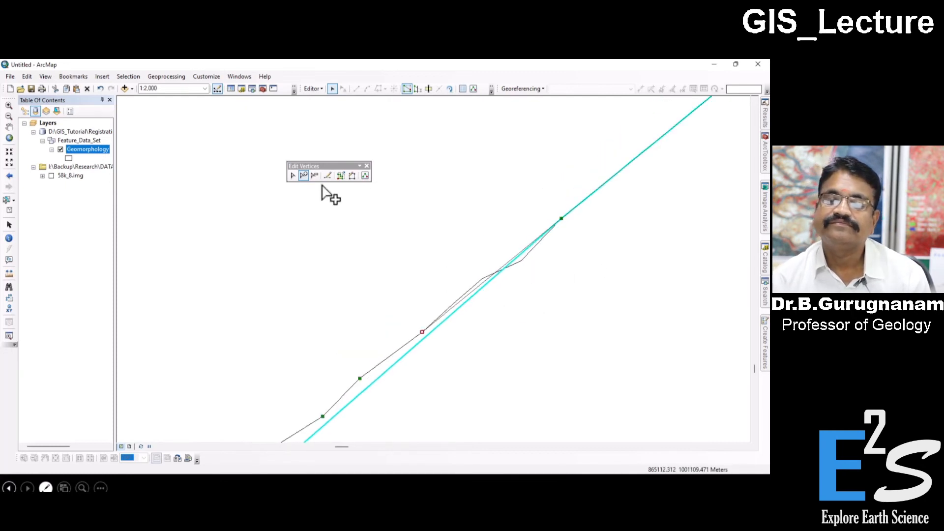
left_click(486, 339)
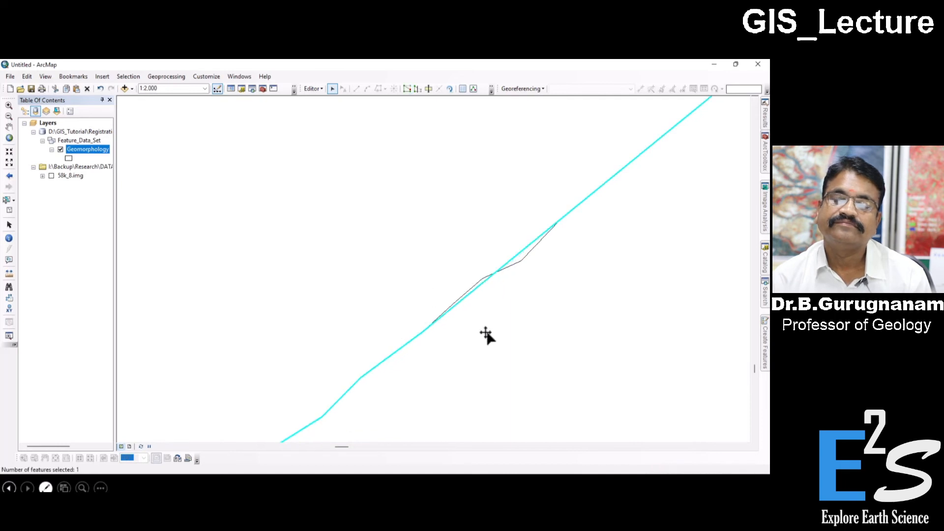
Step: Select the scrub polygon and reshape its remaining mismatched stretch in two parts by tracing the sea polygon's straight edge
scroll(533, 322, "up", 1)
left_click_drag(531, 323, 564, 261)
scroll(531, 265, "down", 2)
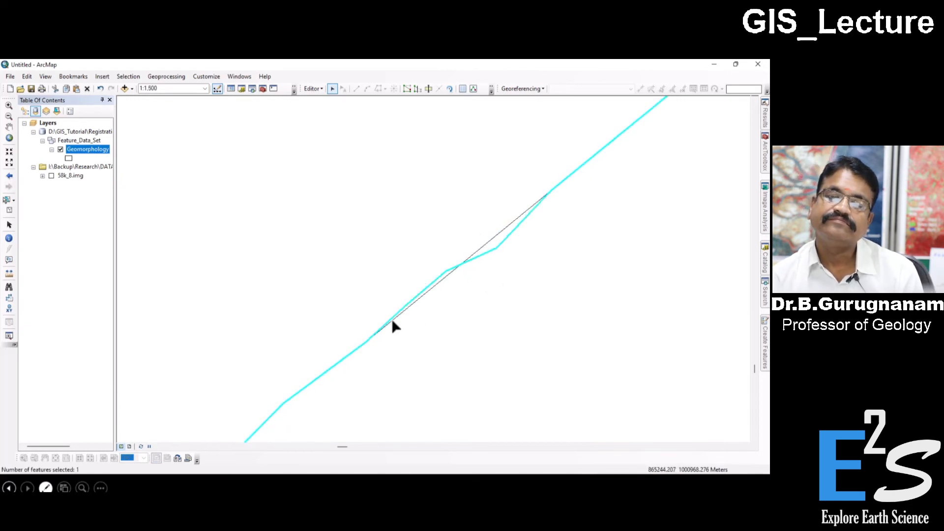
left_click(417, 91)
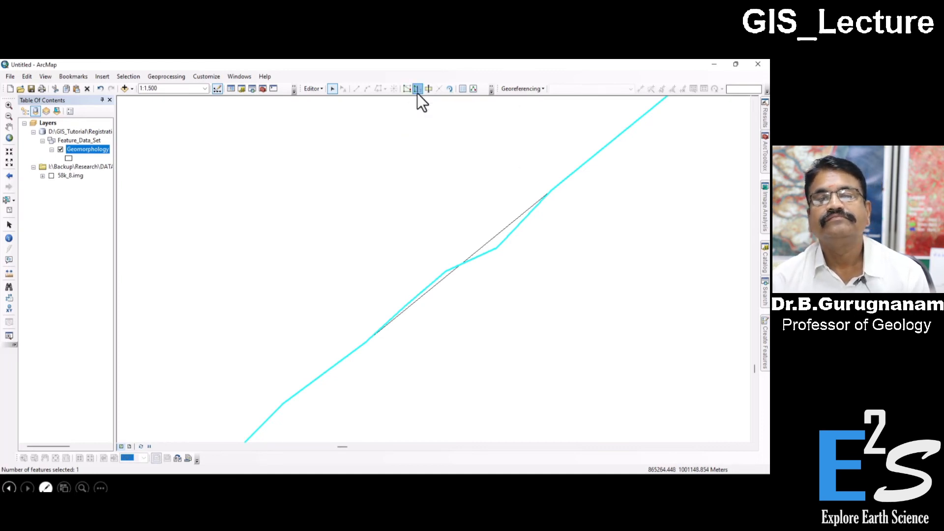
left_click(376, 91)
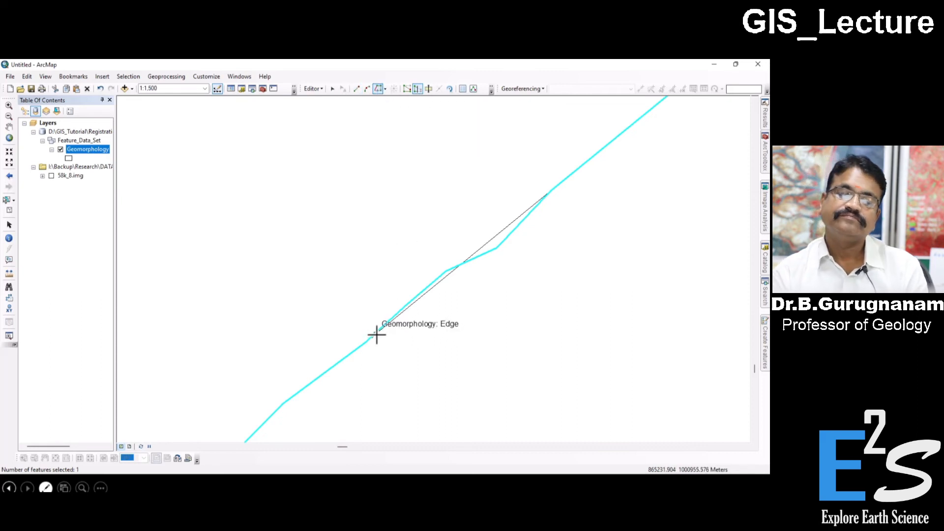
left_click(354, 338)
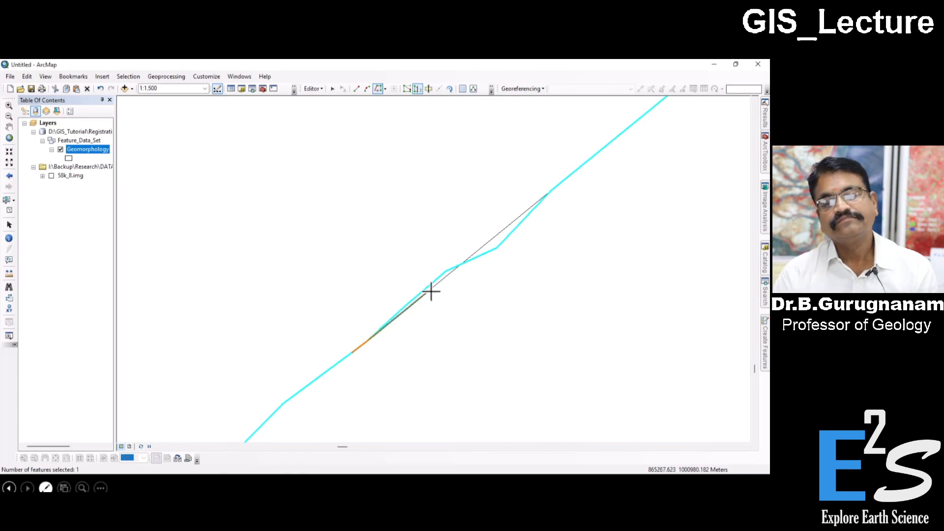
double_click(465, 267)
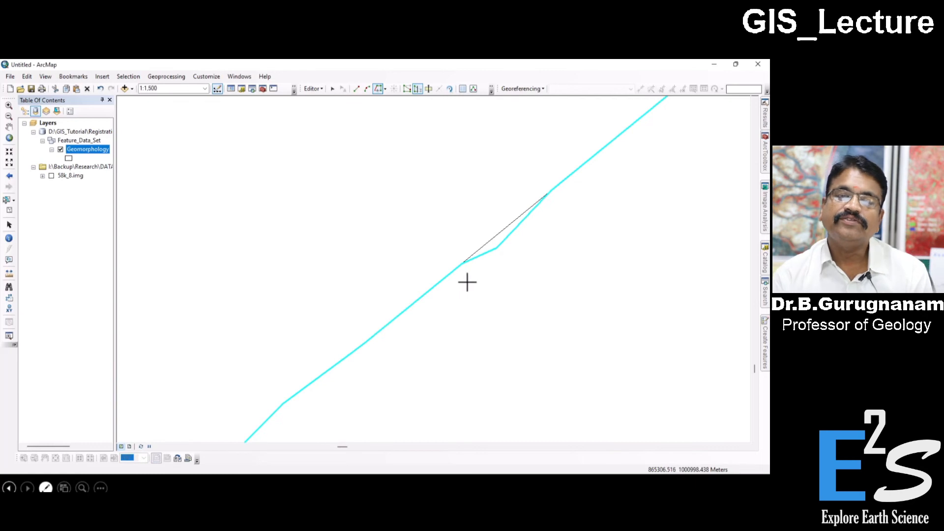
left_click(460, 264)
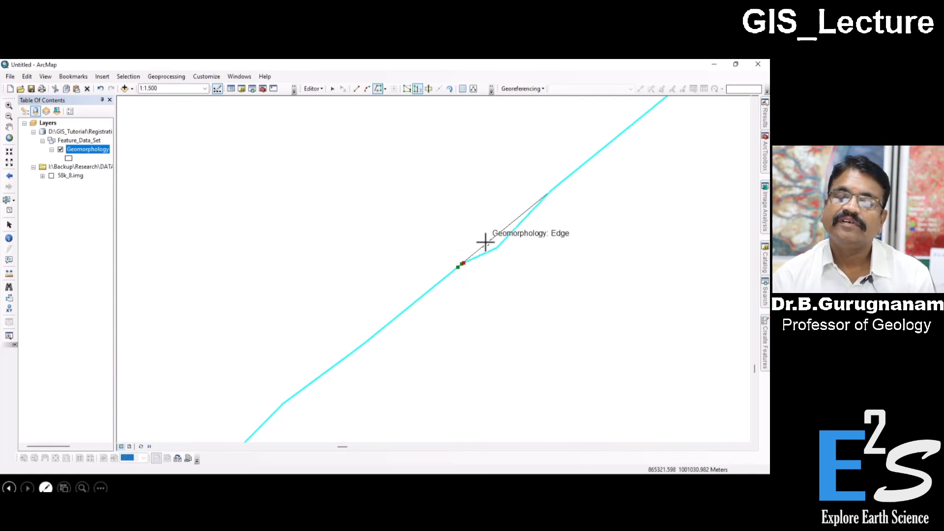
double_click(547, 197)
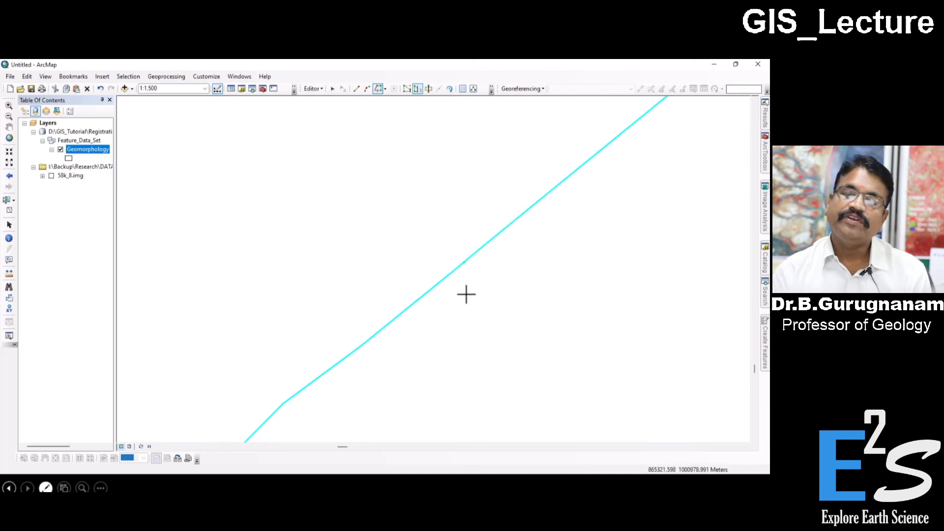
Step: Save the boundary edits and stop the edit session
left_click(377, 89)
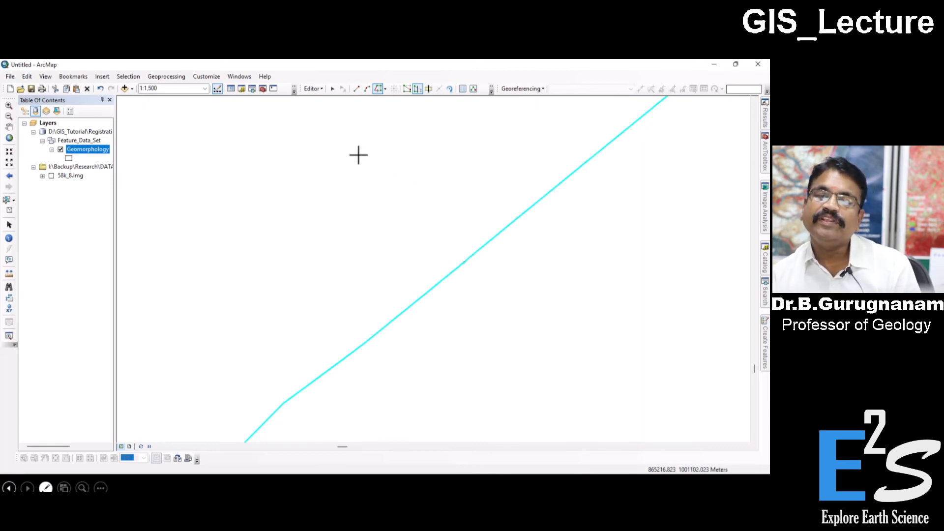
left_click(321, 89)
left_click(312, 89)
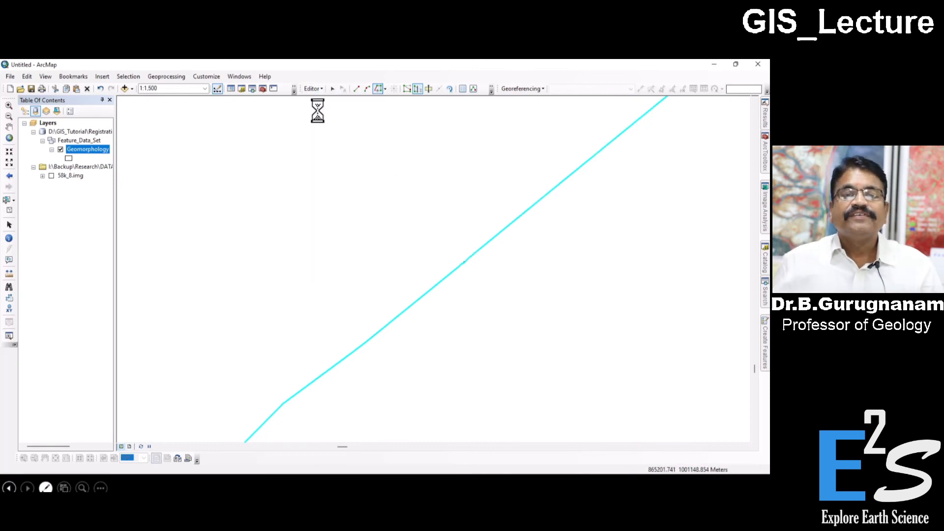
left_click(311, 89)
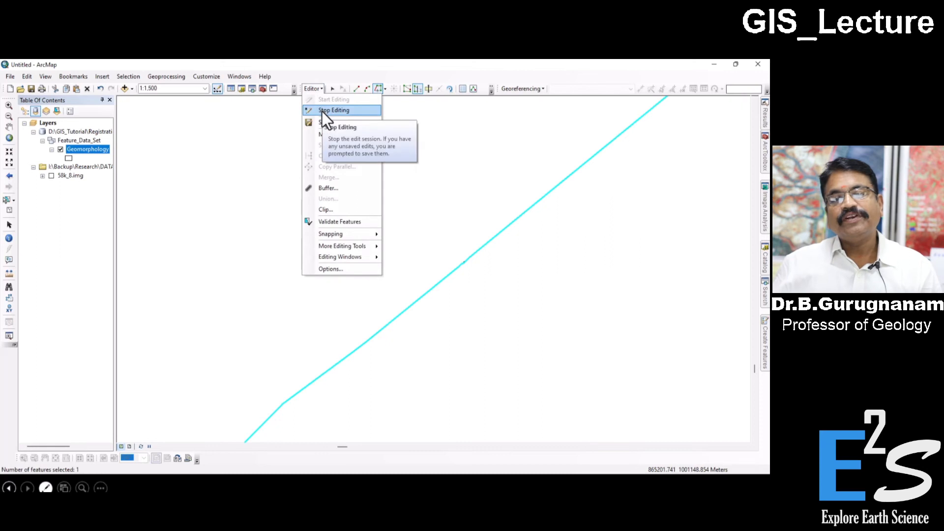
left_click(321, 111)
Step: Show 58k_8.img again and inspect the digitized shoreline against the toposheet, from the creek mouth northeast to the area near PO
scroll(478, 315, "up", 4)
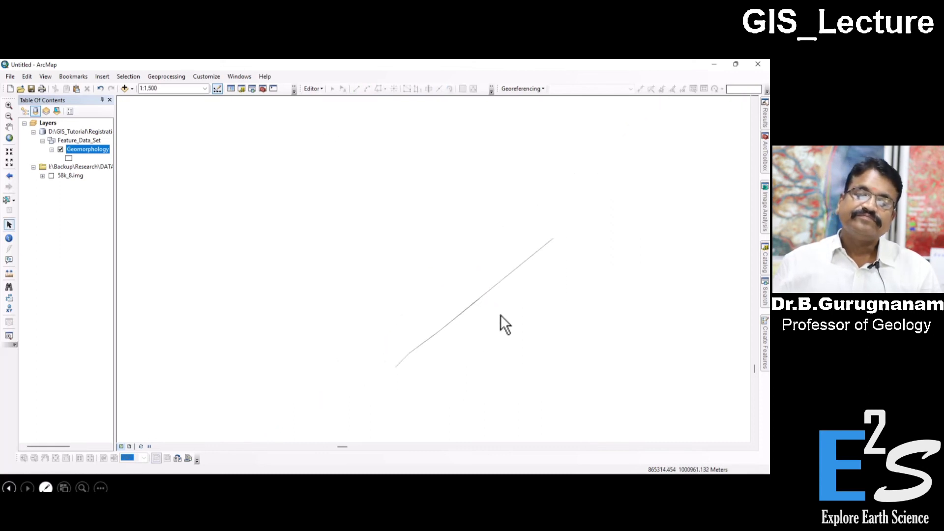
scroll(500, 315, "up", 5)
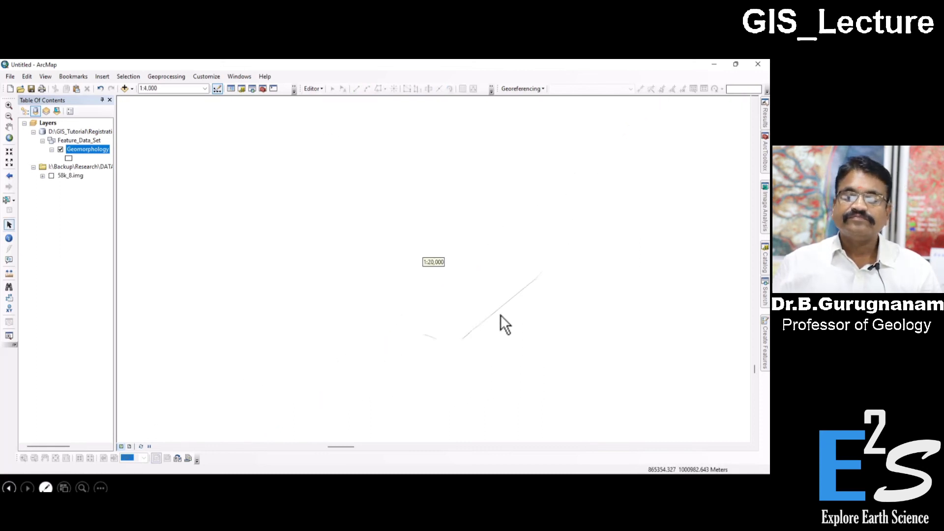
scroll(483, 358, "down", 3)
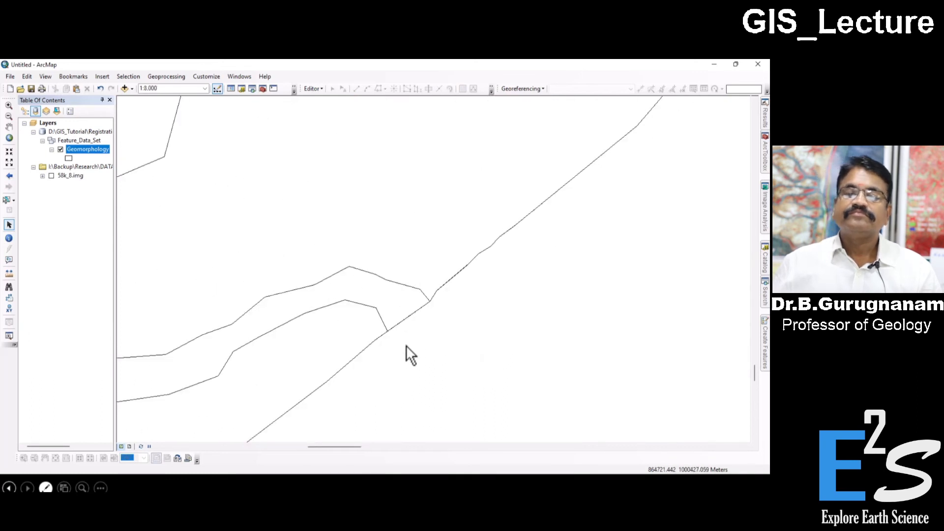
left_click(51, 175)
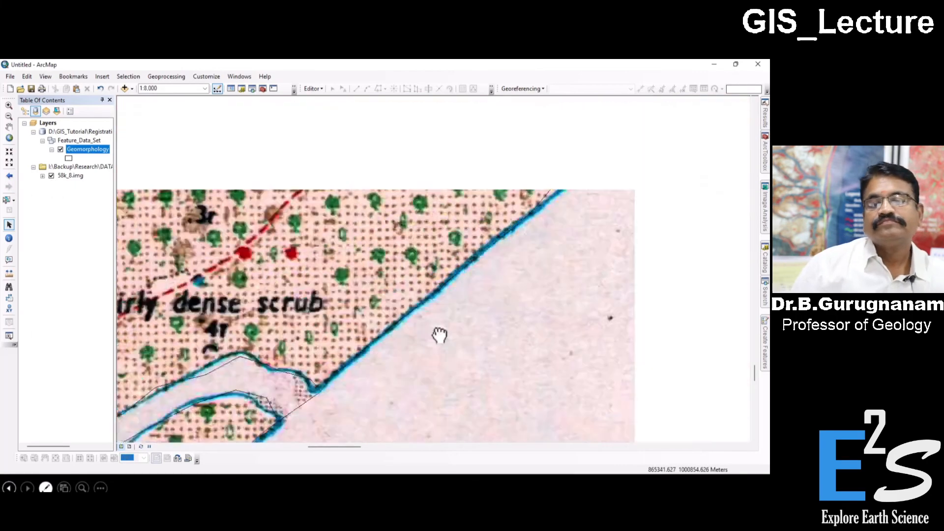
left_click_drag(439, 335, 335, 367)
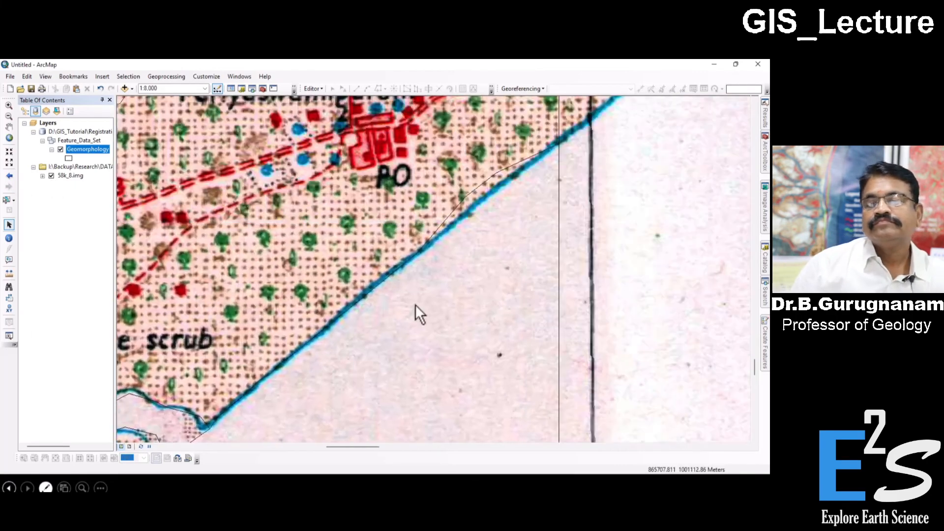
left_click_drag(511, 231, 415, 356)
scroll(384, 331, "down", 2)
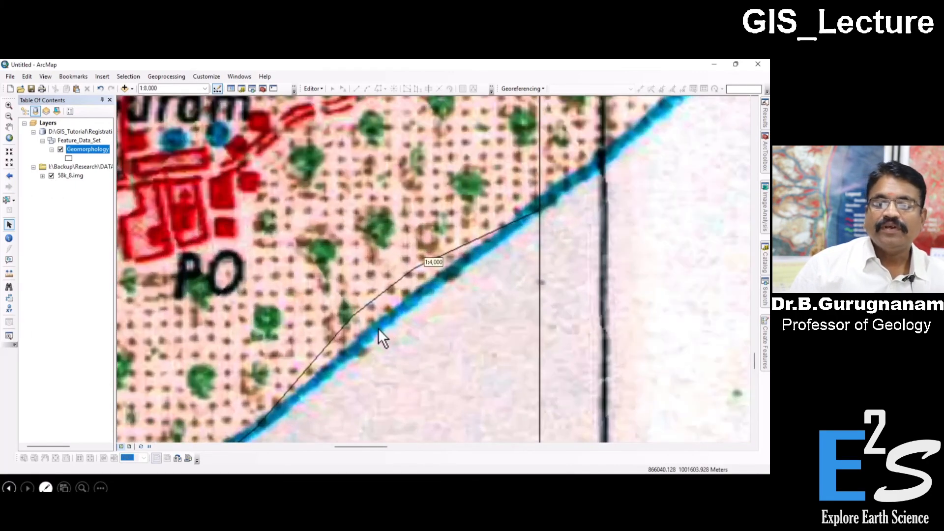
Step: Start an edit session and select the sea polygon near PO to review its edge against the coastline
left_click(312, 88)
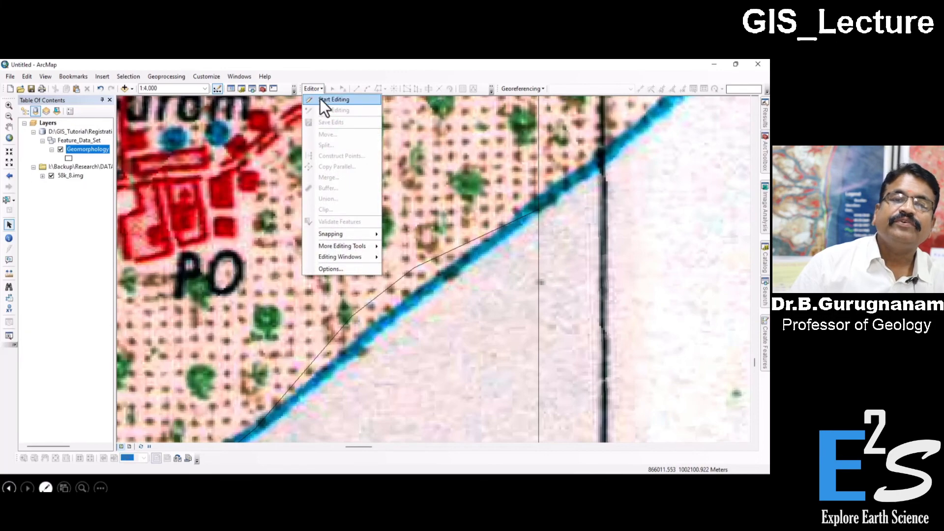
left_click(321, 100)
left_click(394, 300)
left_click_drag(395, 355, 515, 264)
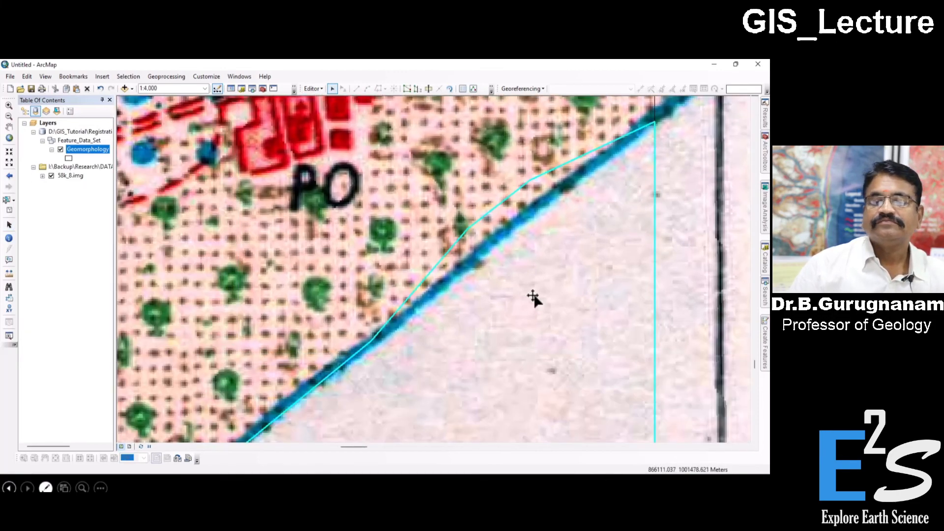
scroll(499, 320, "down", 1)
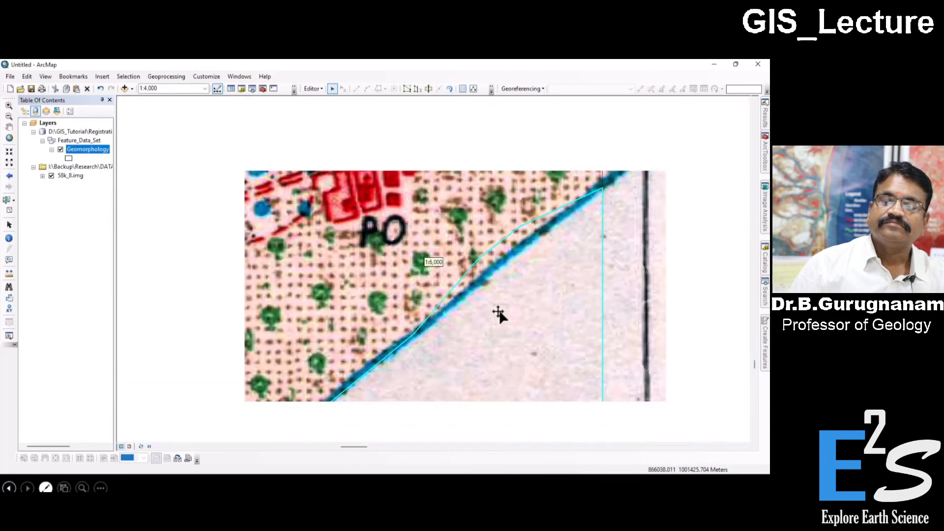
scroll(508, 264, "down", 2)
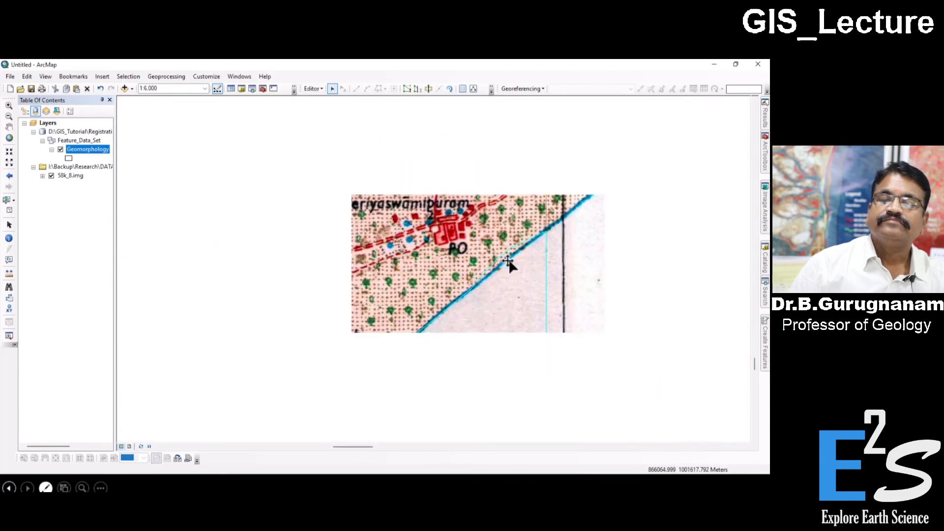
scroll(629, 263, "down", 1)
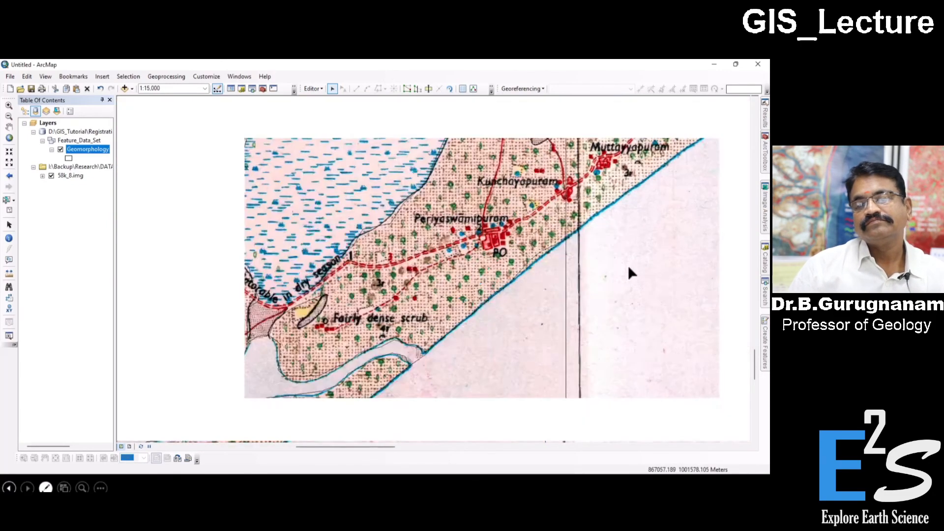
Step: Select the fairly dense scrub polygon southeast of Velayudhapuram and add and move vertices so its western edge follows the dotted scrub limit
left_click_drag(326, 237, 613, 257)
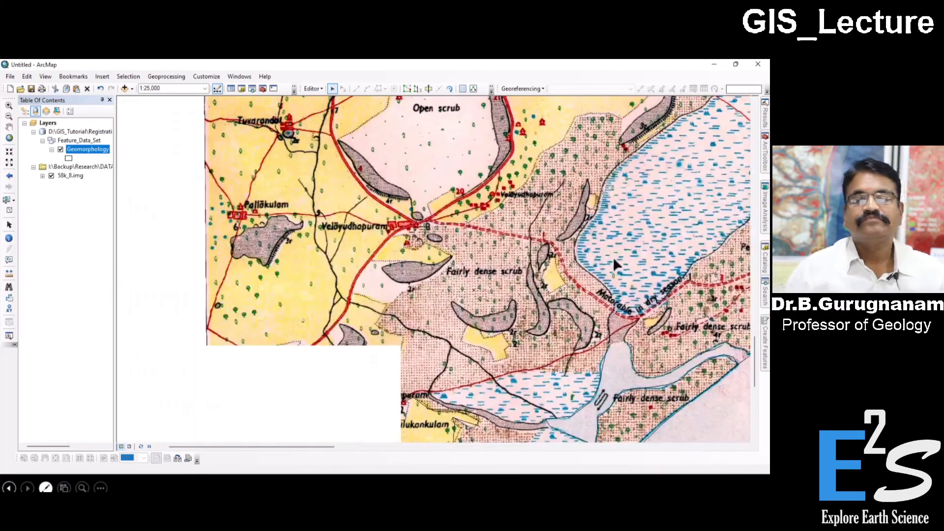
left_click(433, 286)
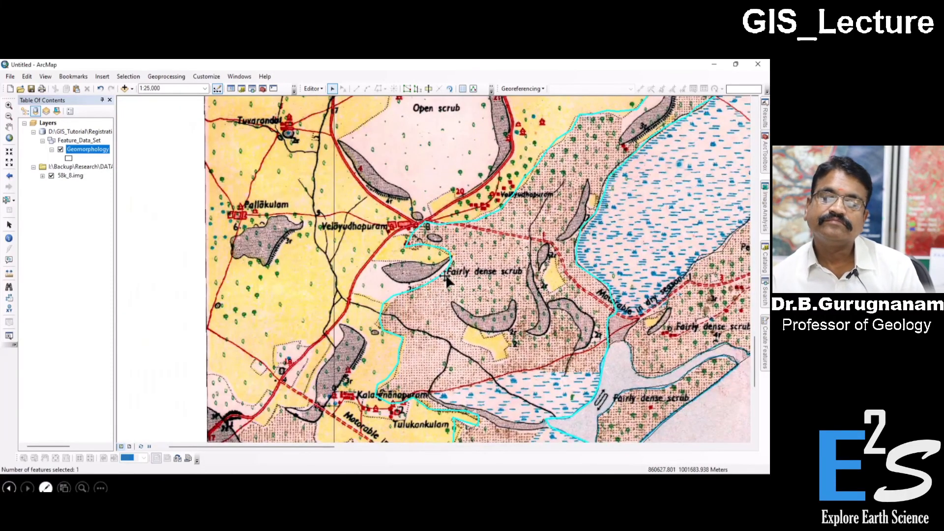
scroll(426, 299, "up", 1)
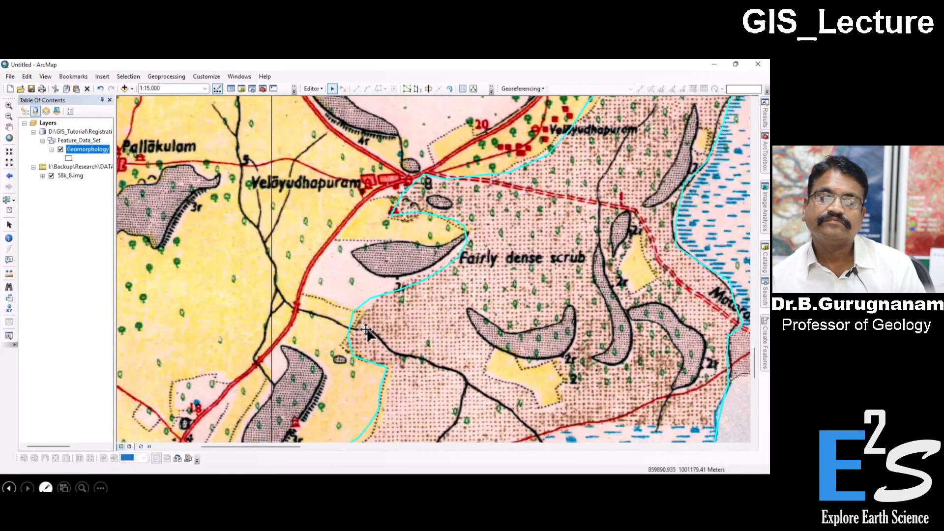
scroll(366, 340, "up", 1)
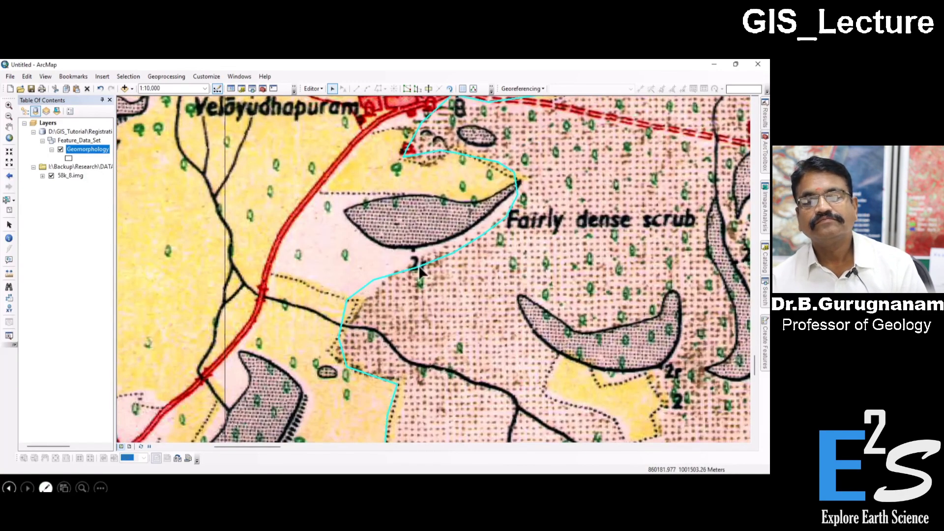
scroll(370, 328, "up", 1)
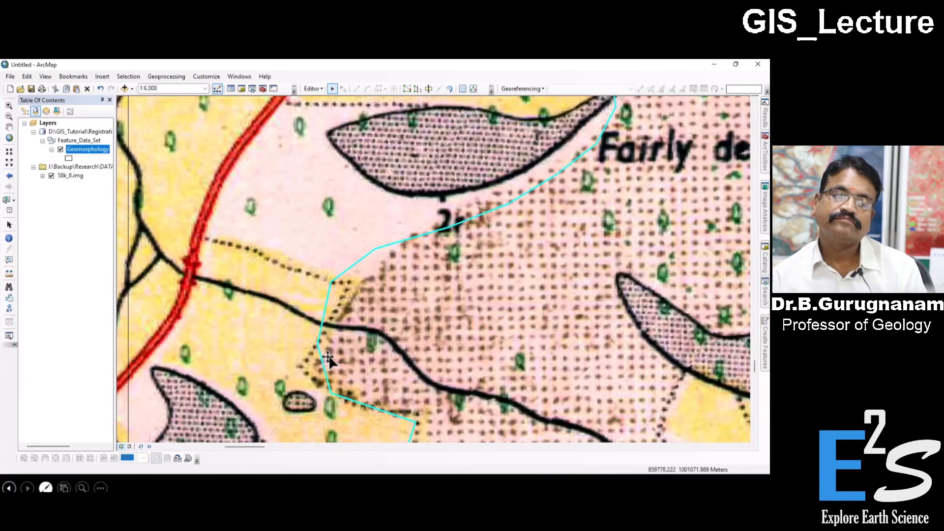
left_click(404, 91)
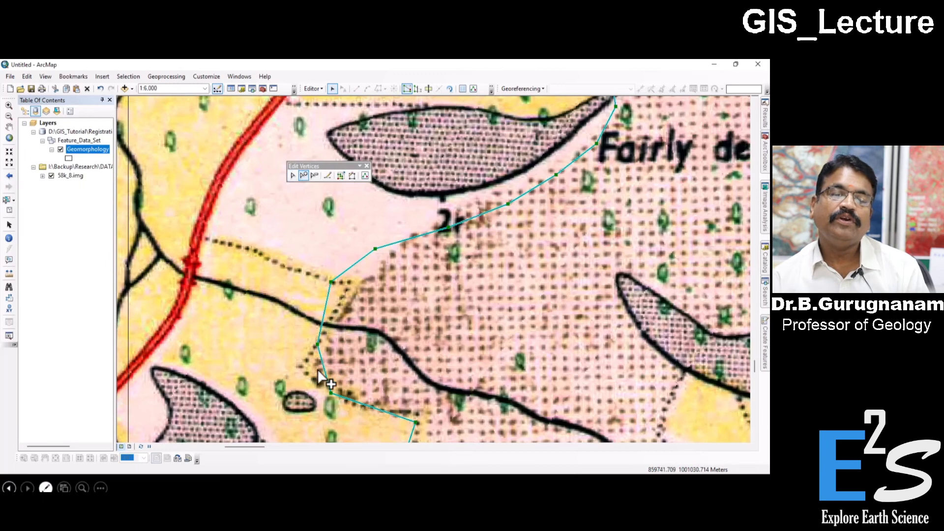
left_click_drag(323, 365, 302, 371)
left_click_drag(331, 282, 343, 296)
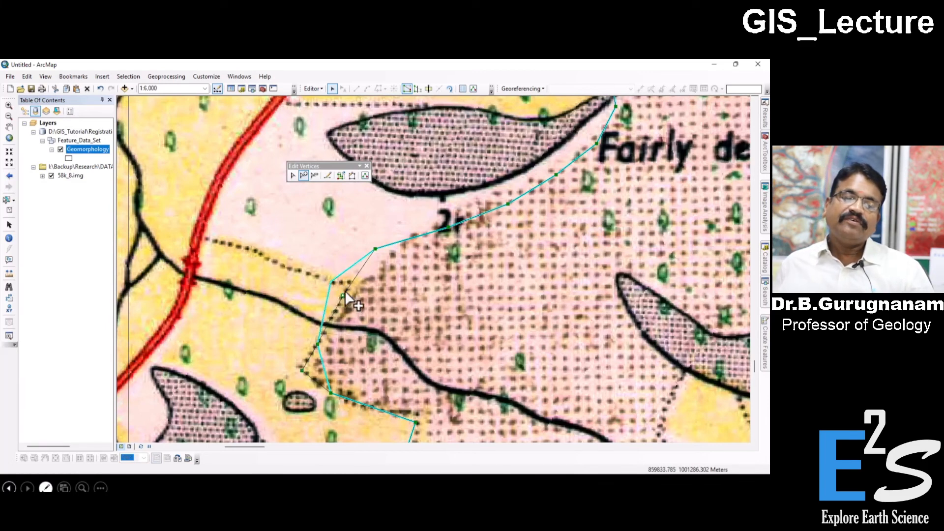
left_click_drag(342, 296, 351, 302)
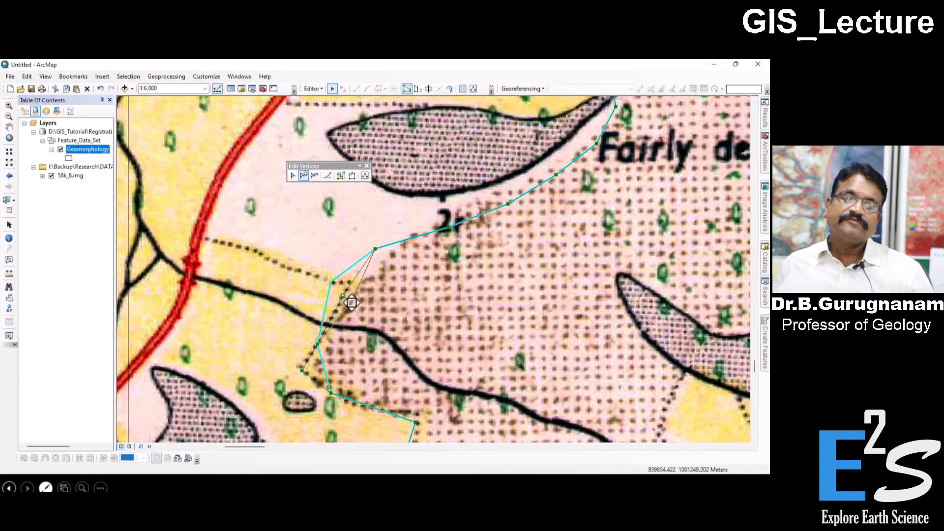
left_click_drag(375, 249, 385, 265)
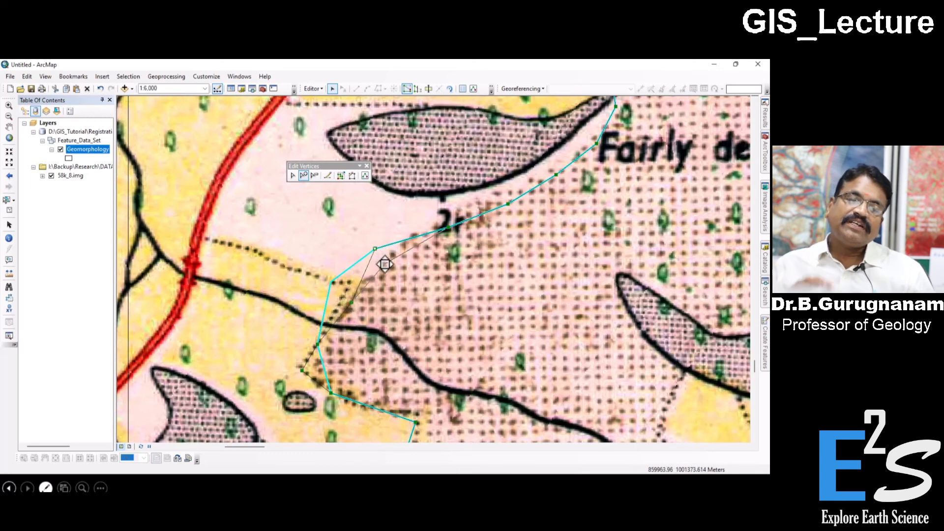
left_click_drag(452, 228, 413, 237)
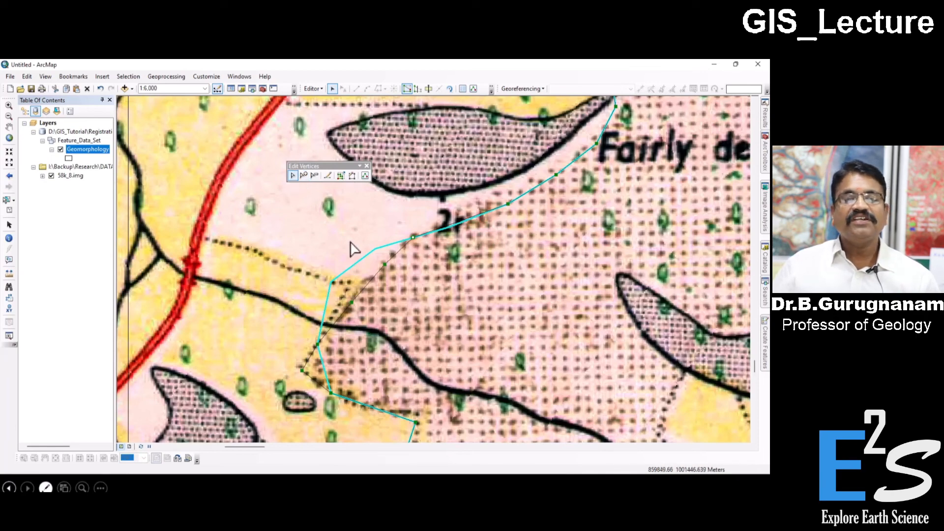
left_click(405, 293)
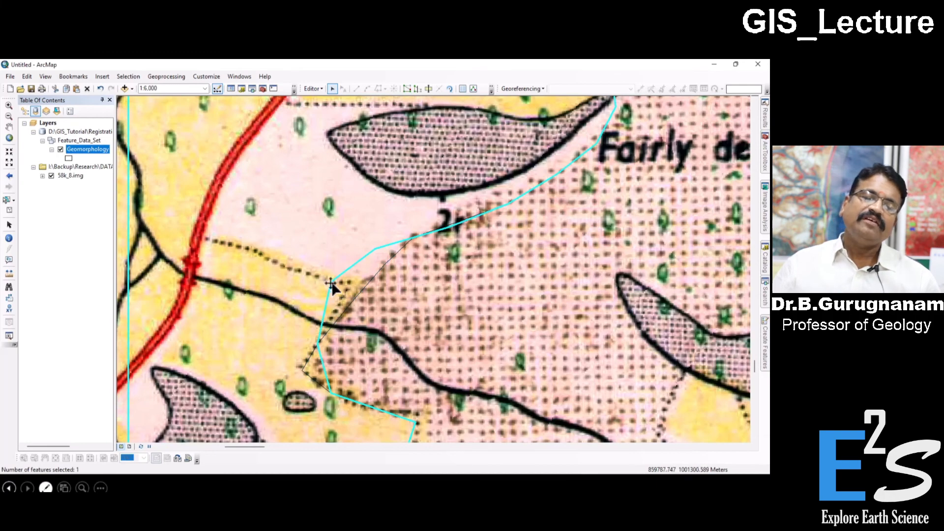
Step: Compare the scrub polygon's edited western edge with the adjoining western polygon's edge by selecting each in turn
left_click(343, 317)
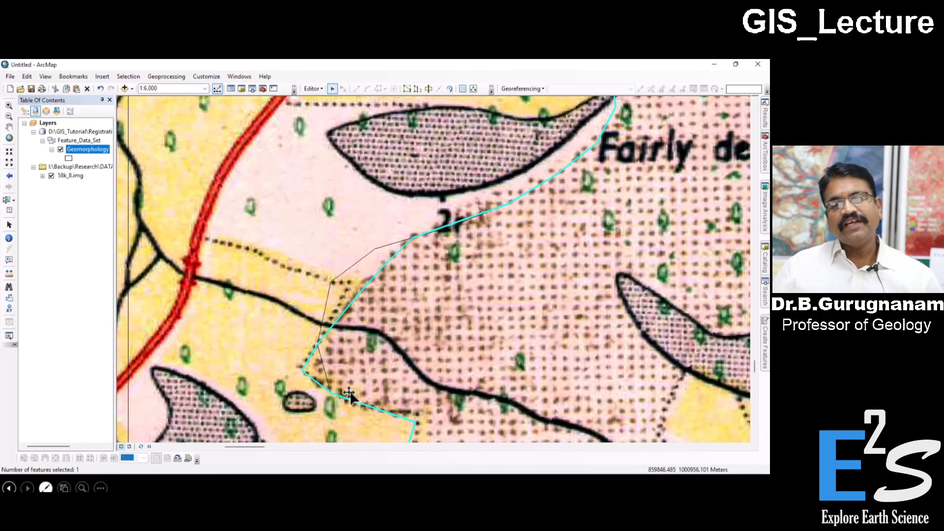
left_click_drag(454, 349, 519, 268)
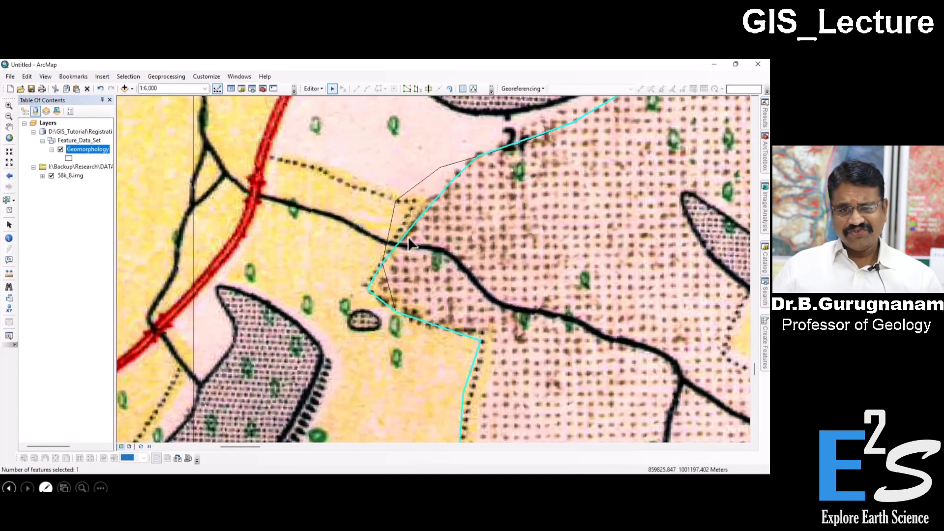
double_click(403, 194)
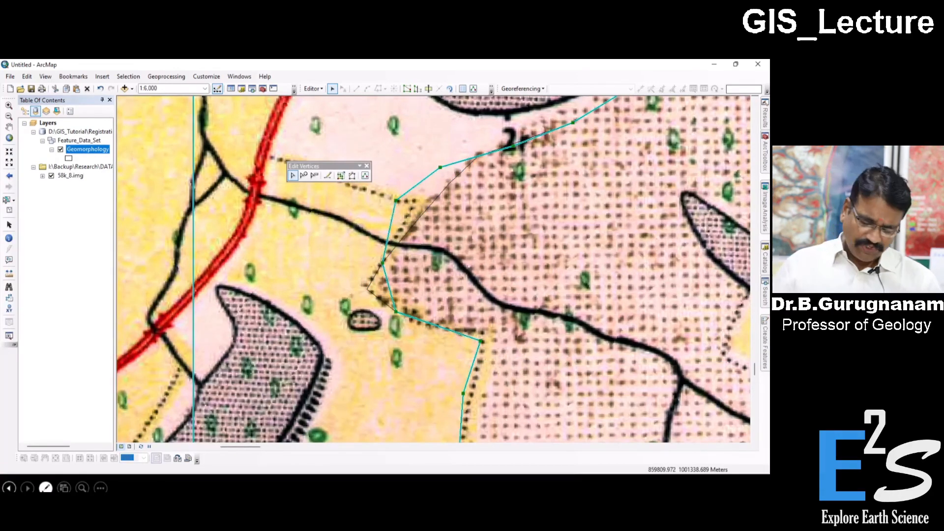
left_click(425, 230)
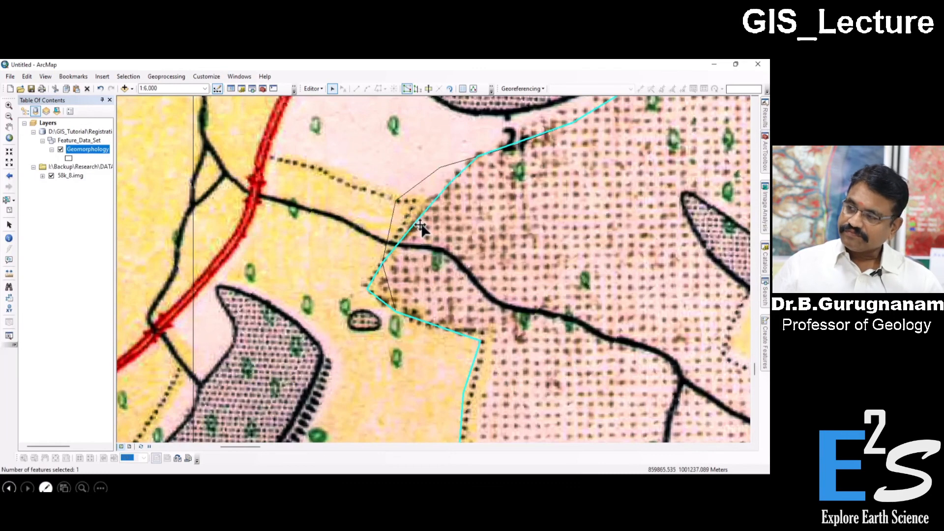
Step: Select the adjoining western polygon and reshape its mismatched stretch by tracing the scrub polygon's edited edge from the southern corner to the northeast junction
left_click(386, 215)
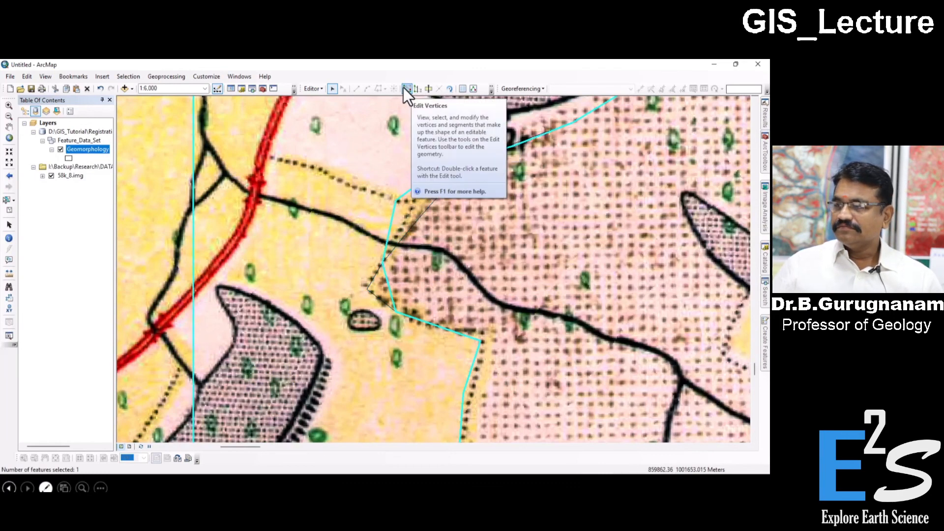
left_click(417, 87)
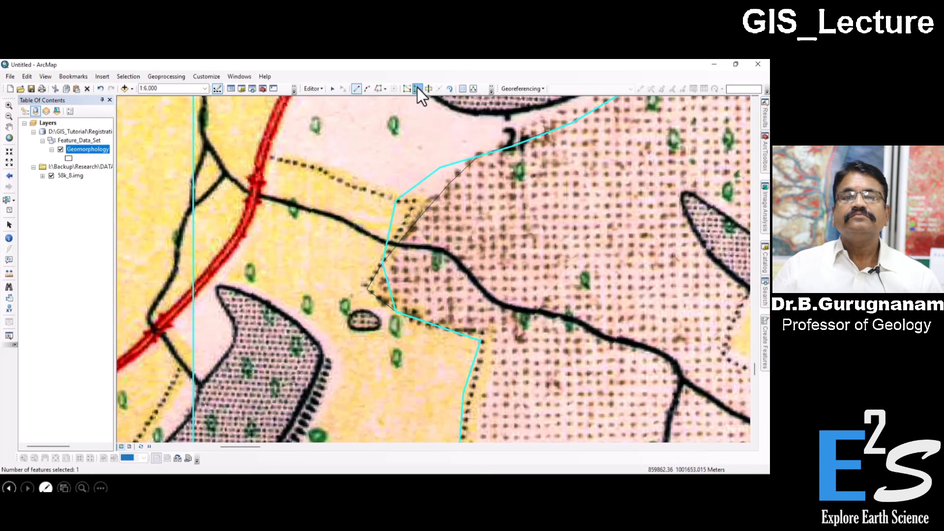
left_click(375, 90)
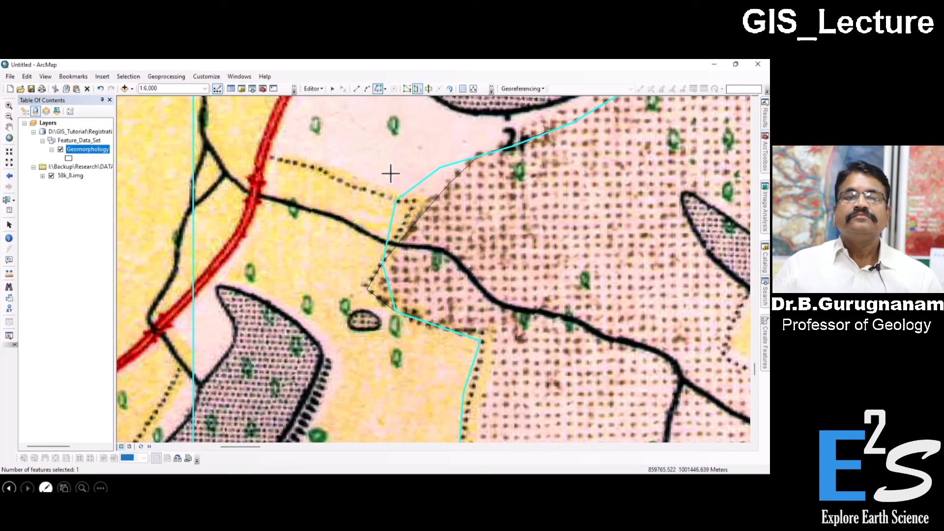
left_click(396, 312)
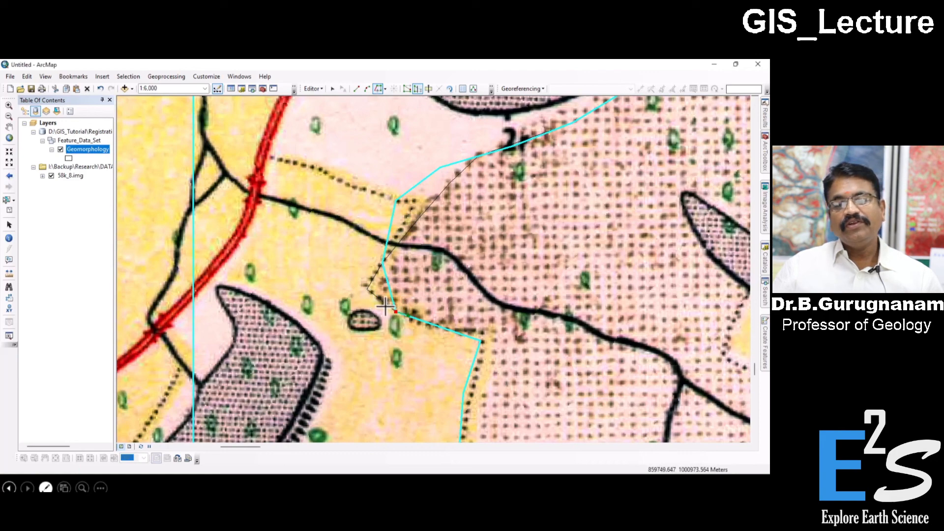
double_click(379, 266)
left_click(382, 264)
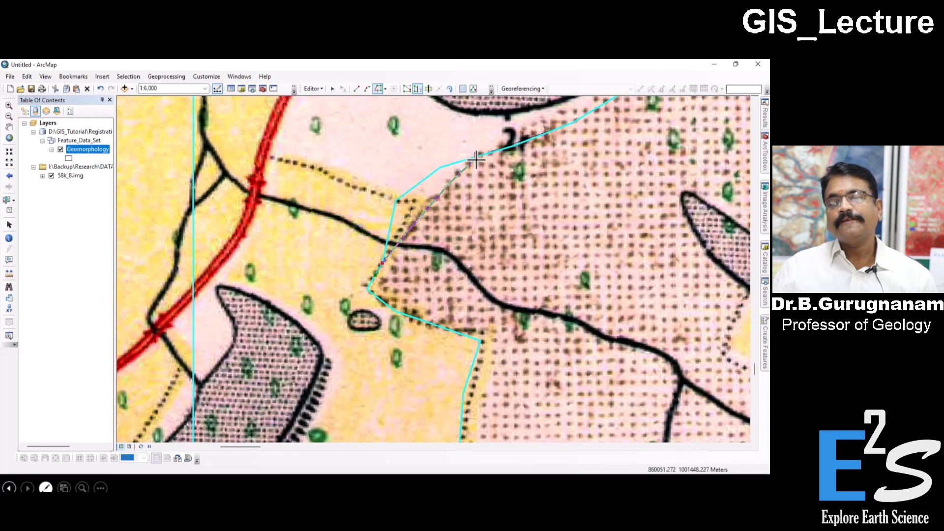
double_click(479, 154)
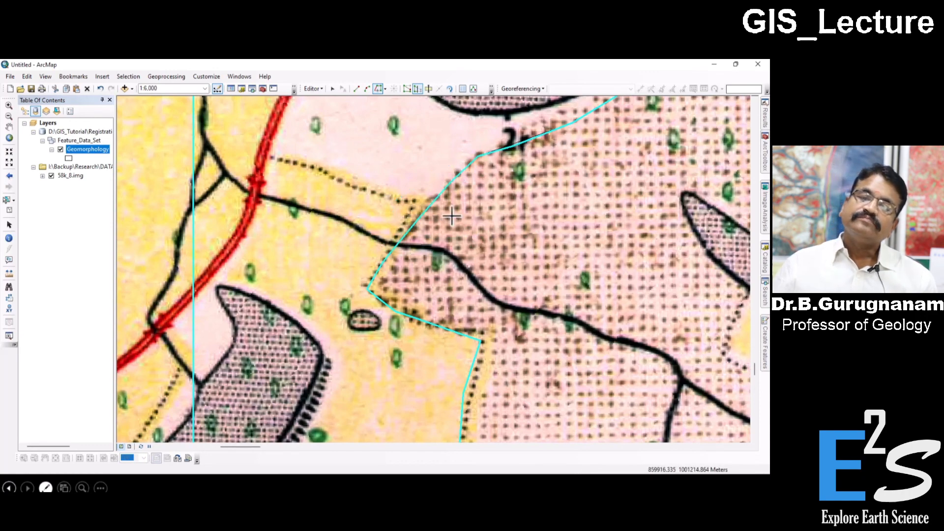
Step: Save the edits to the reshaped scrub boundary
scroll(420, 277, "down", 2)
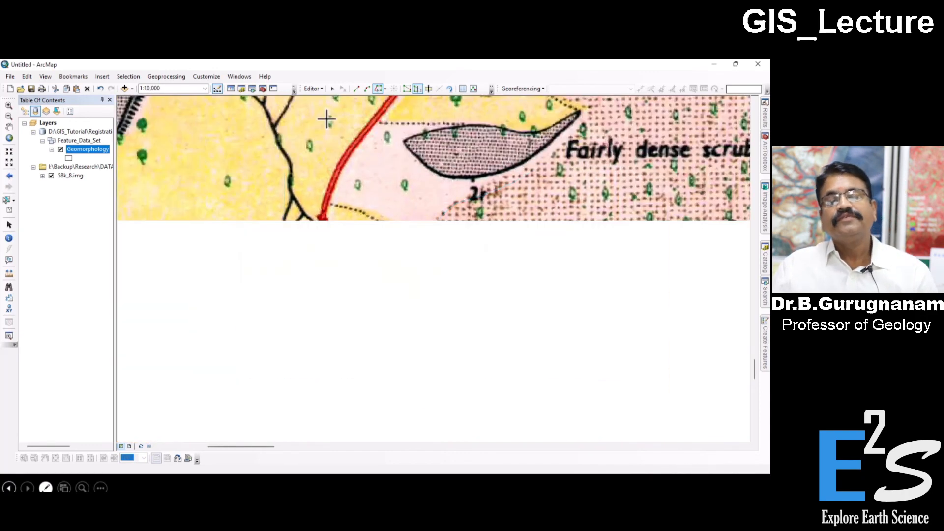
left_click(312, 89)
left_click(325, 121)
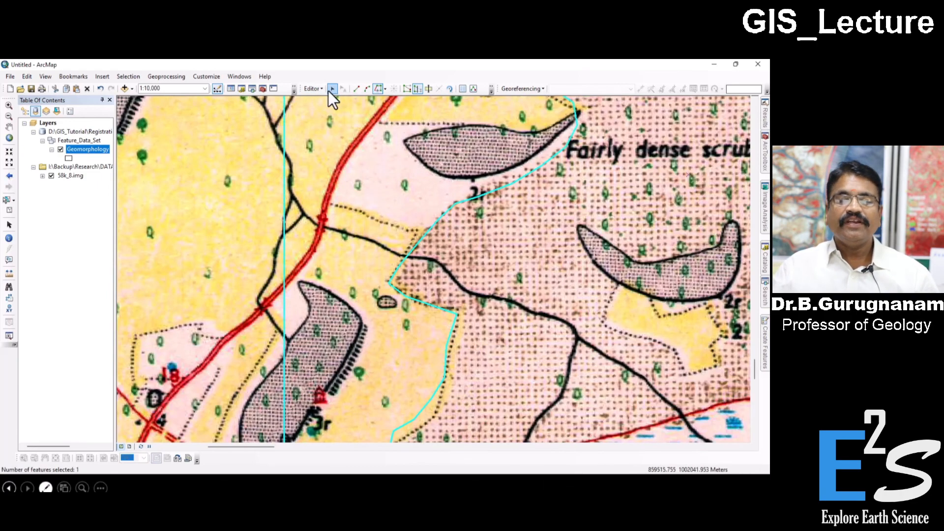
Step: Select the polygons on both sides of the reshaped scrub boundary in turn to check that their edges match
left_click(330, 90)
left_click(471, 283)
left_click(399, 242)
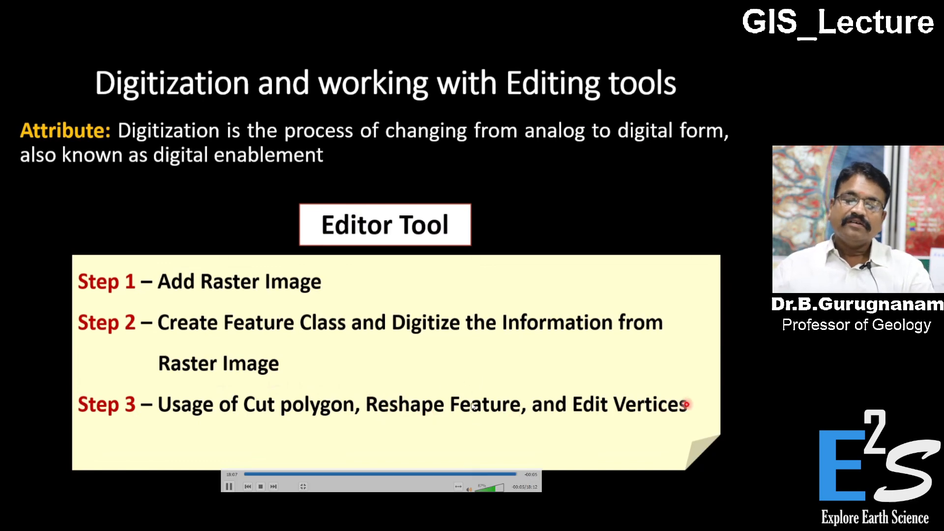
key("space")
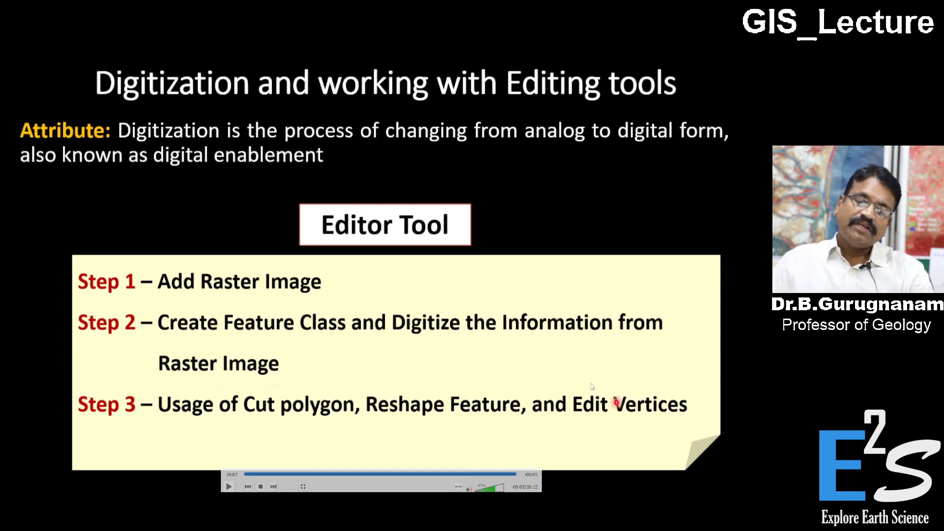